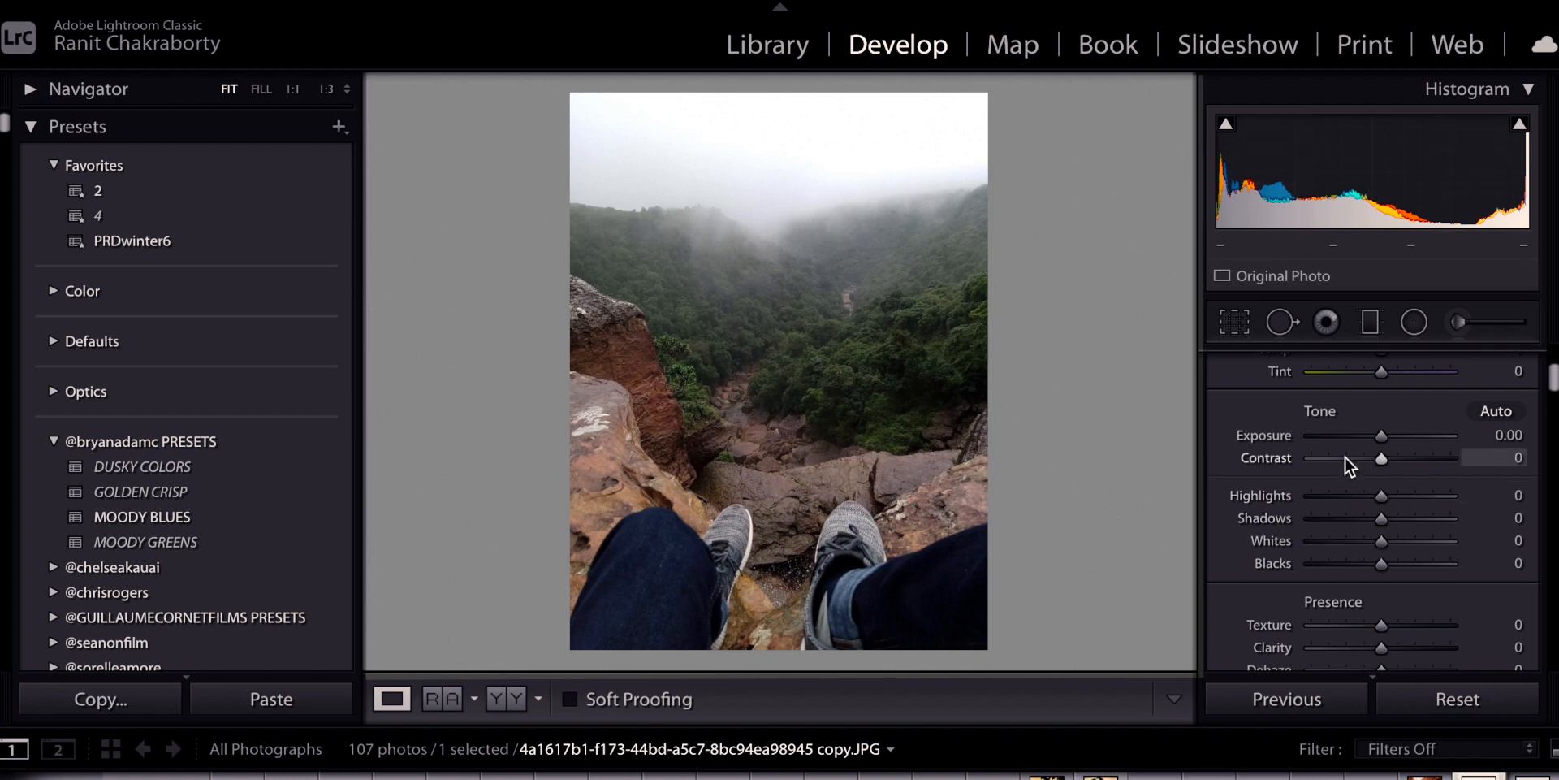
Warm the white balance with Temp +12 and a slight magenta Tint of +5
scroll(1347, 459, up, 3)
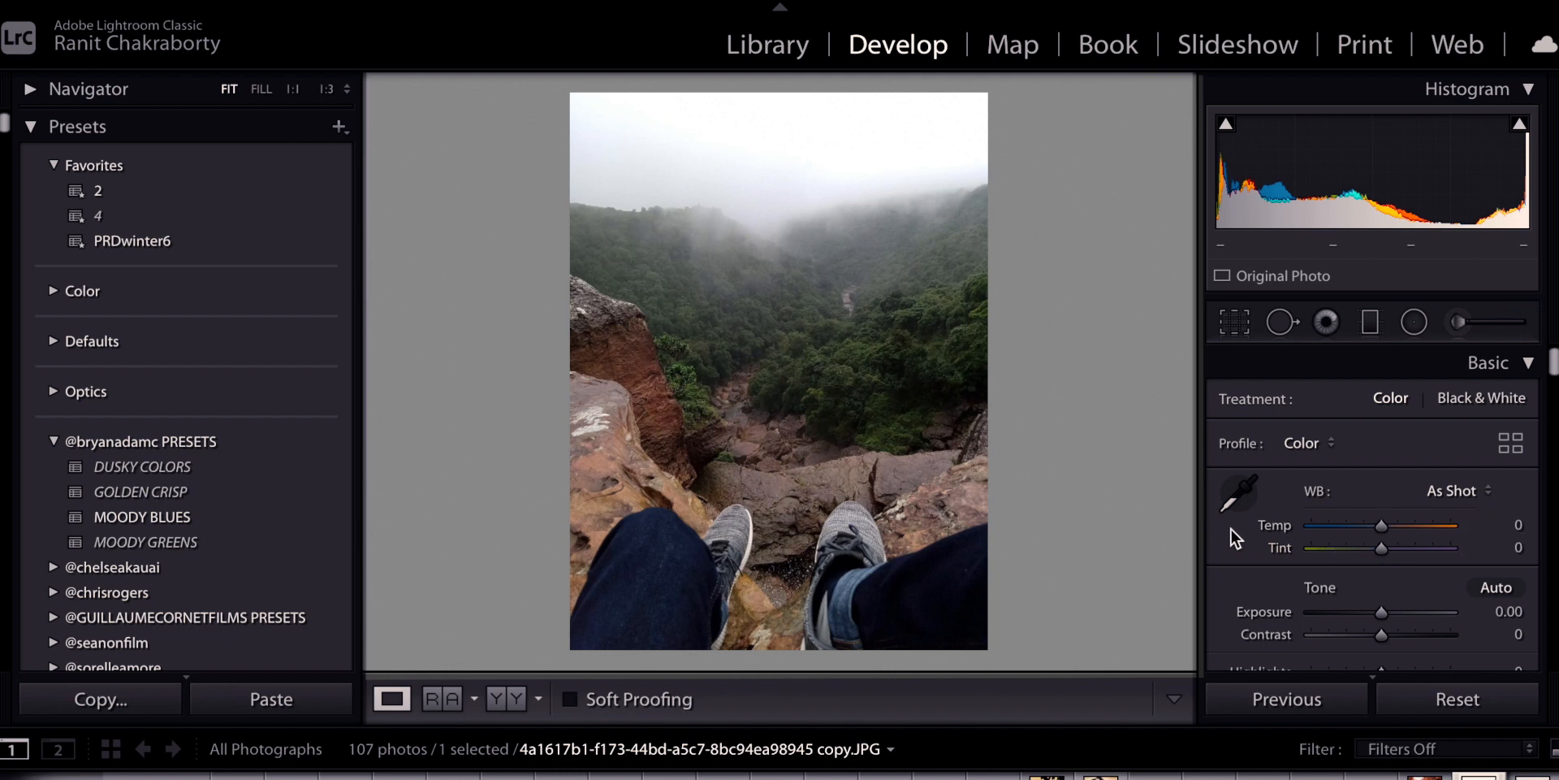
scroll(1377, 524, down, 1)
drag(1379, 526, 1388, 527)
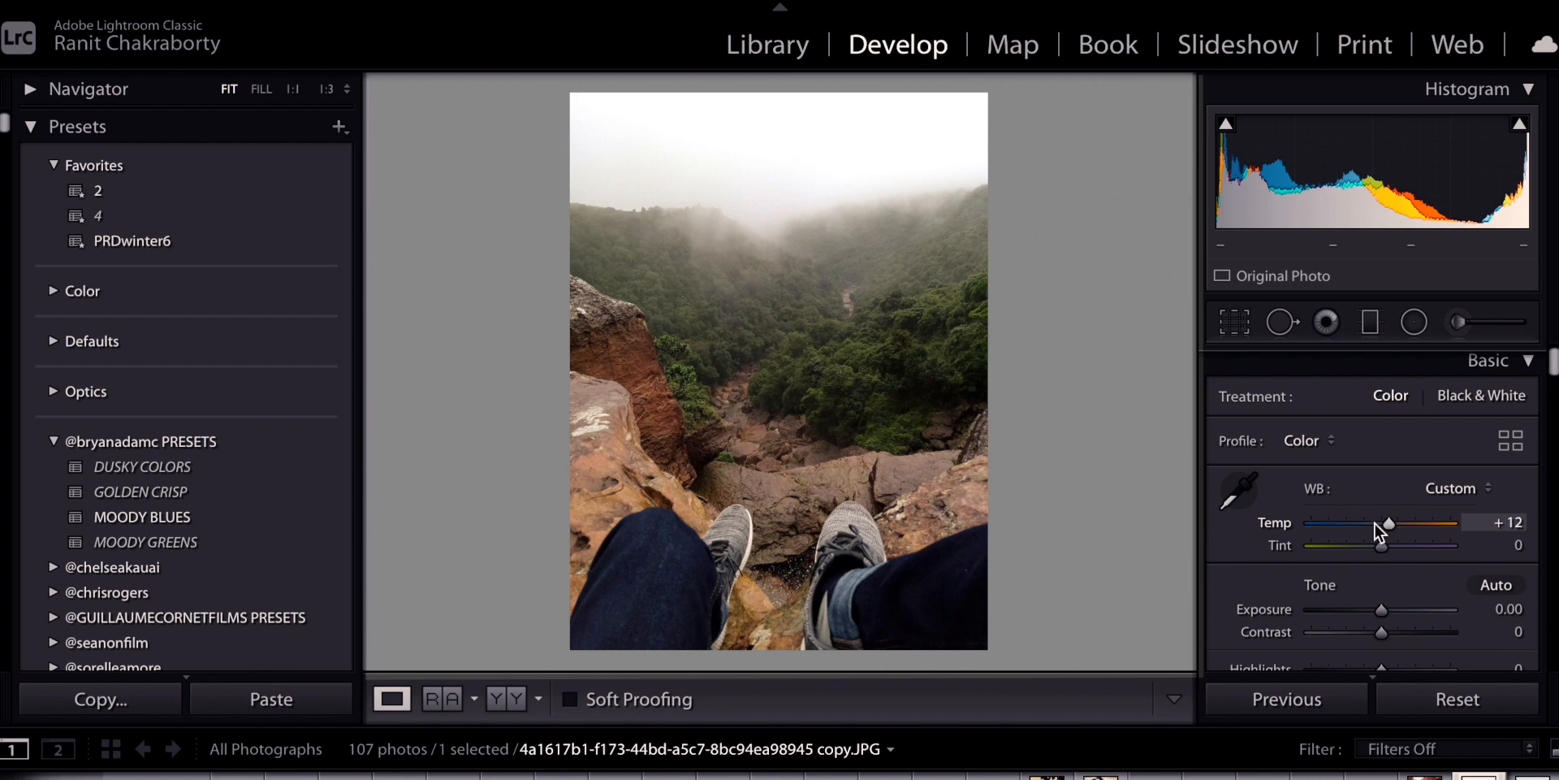
drag(1381, 544, 1382, 544)
scroll(1376, 487, down, 3)
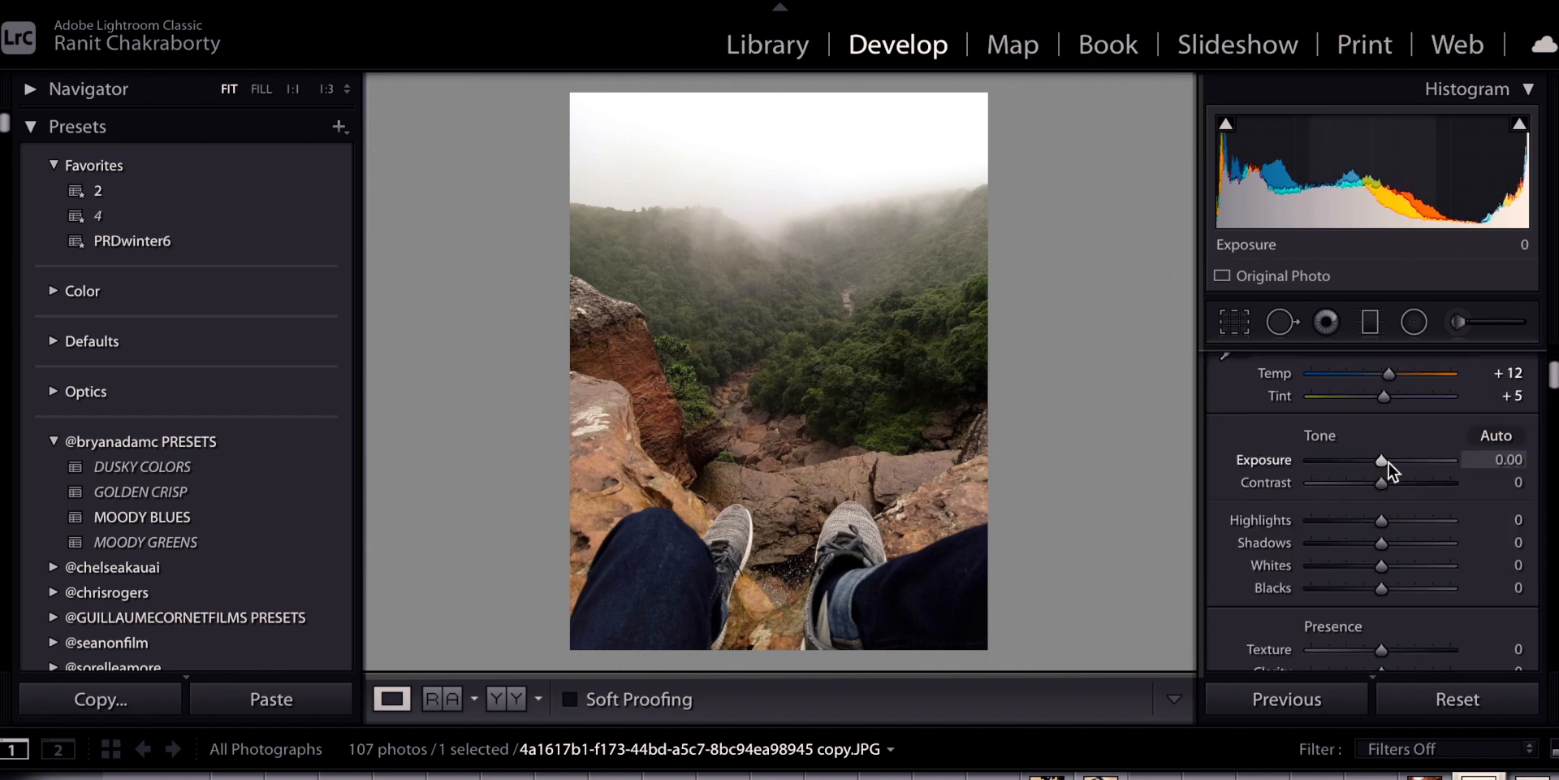
Set Exposure -0.25, Highlights -19, Shadows +45 and Blacks +26 in the Basic tone controls
drag(1386, 461, 1382, 466)
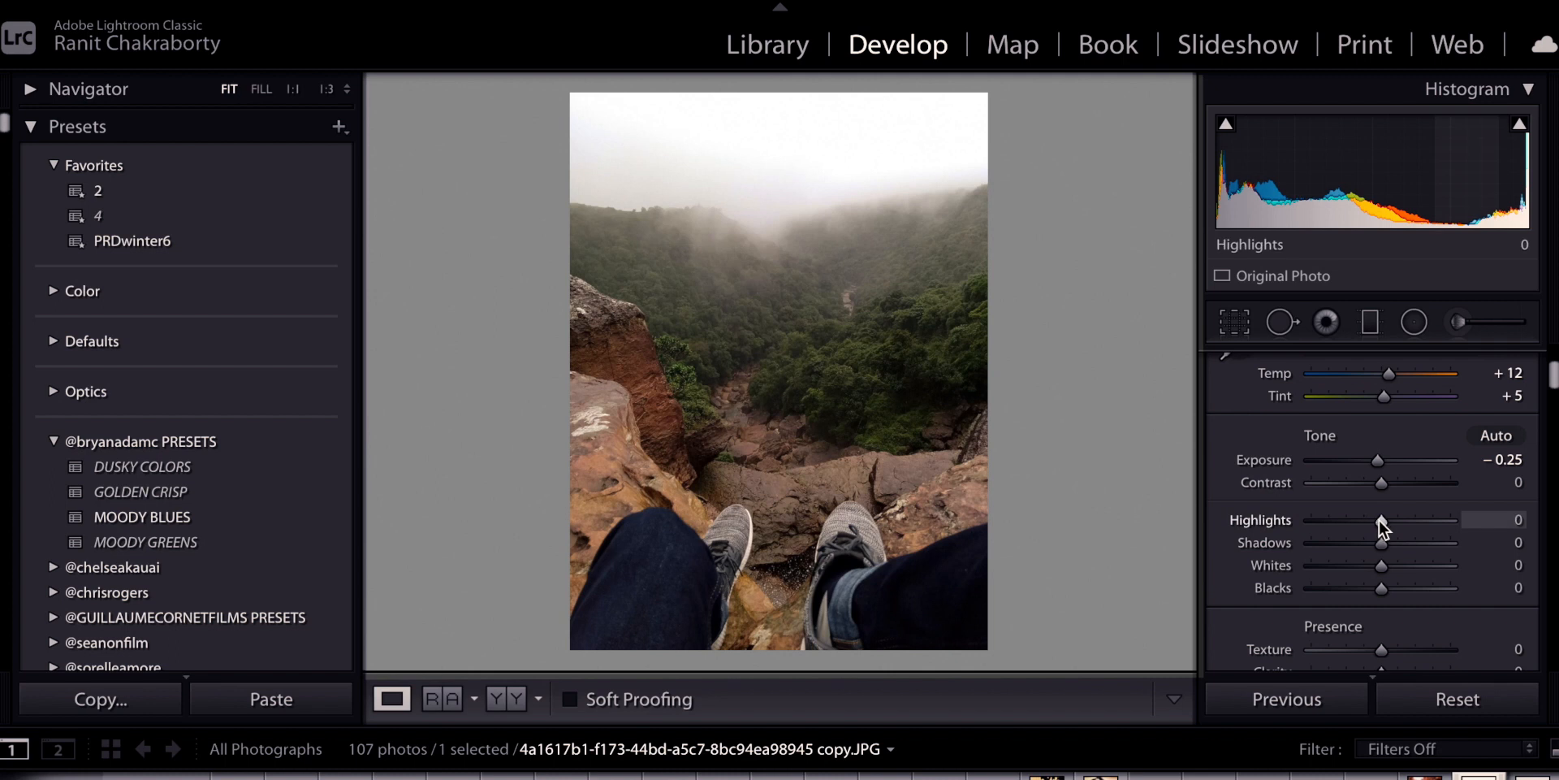
drag(1381, 519, 1285, 526)
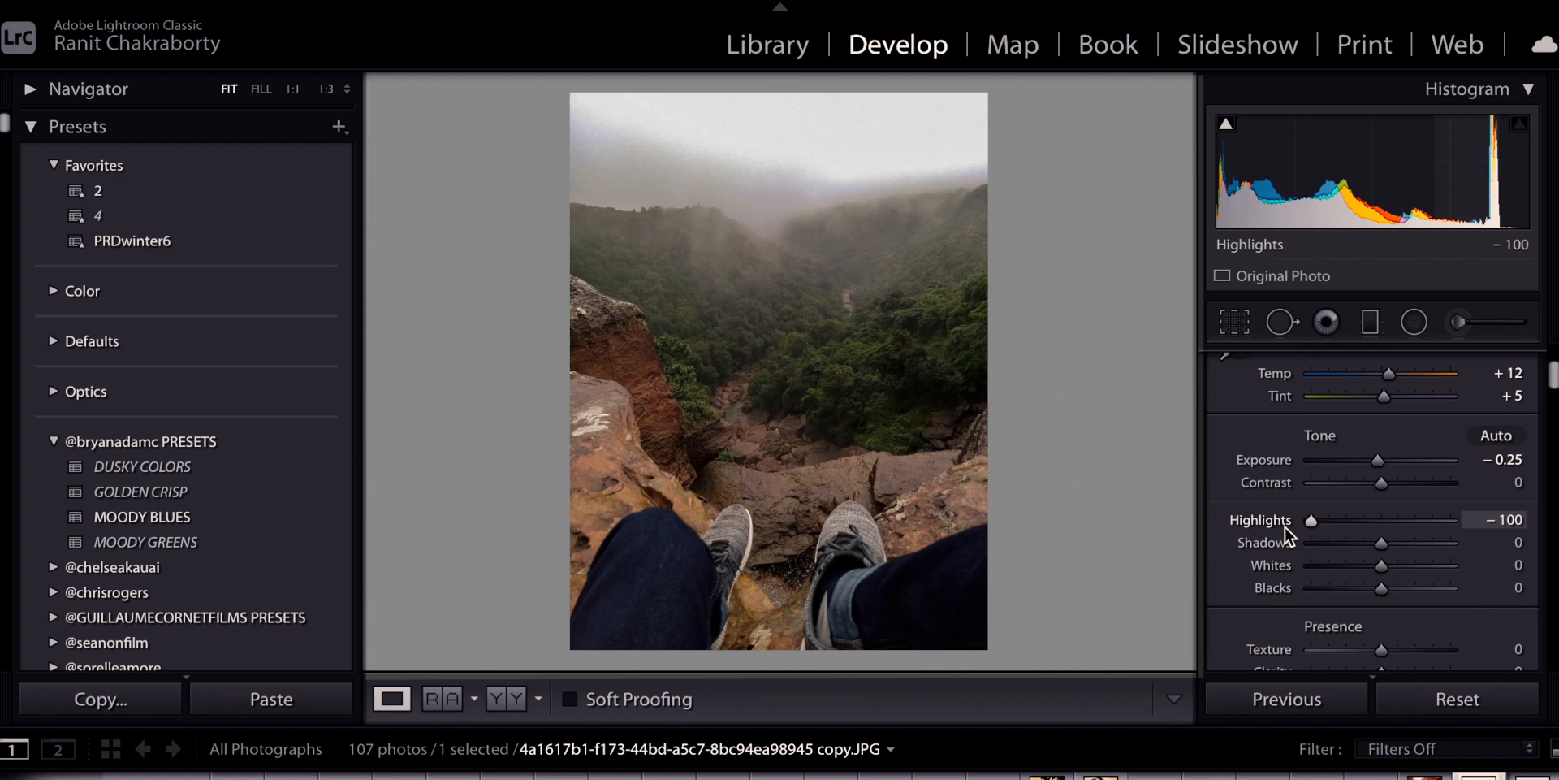
drag(1285, 526, 1366, 529)
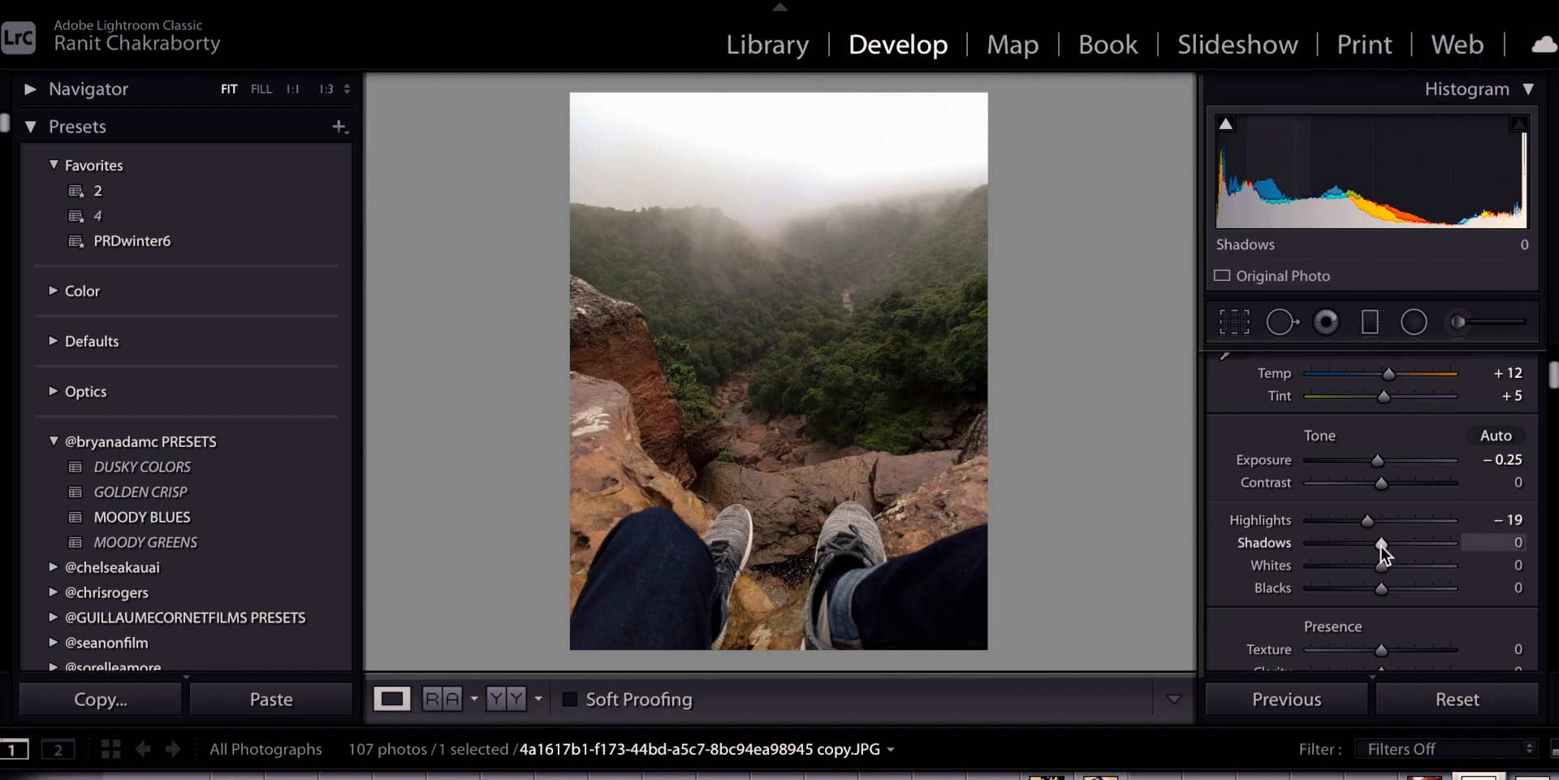
drag(1381, 544, 1411, 547)
drag(1386, 593, 1401, 593)
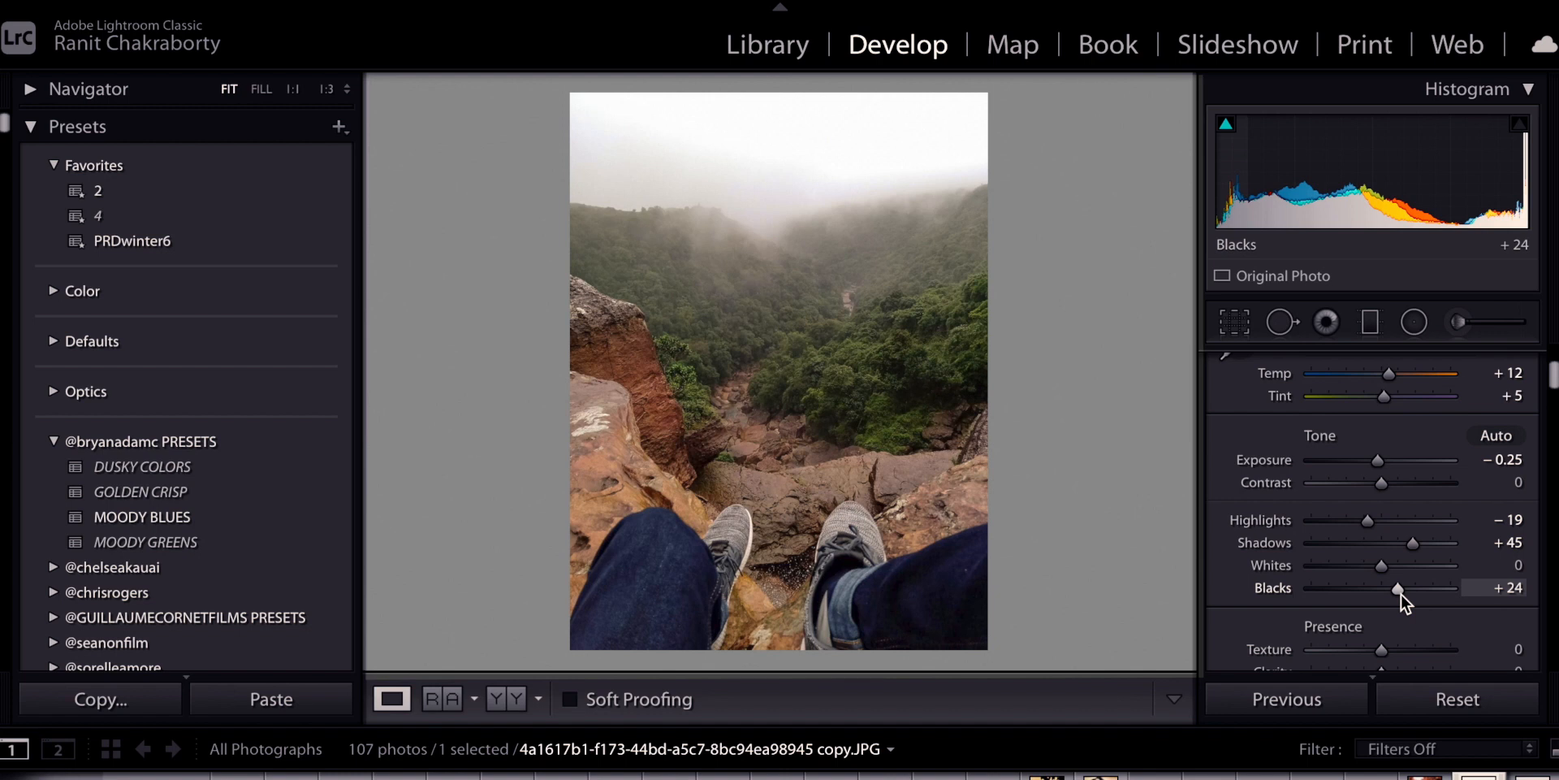
drag(1401, 593, 1402, 593)
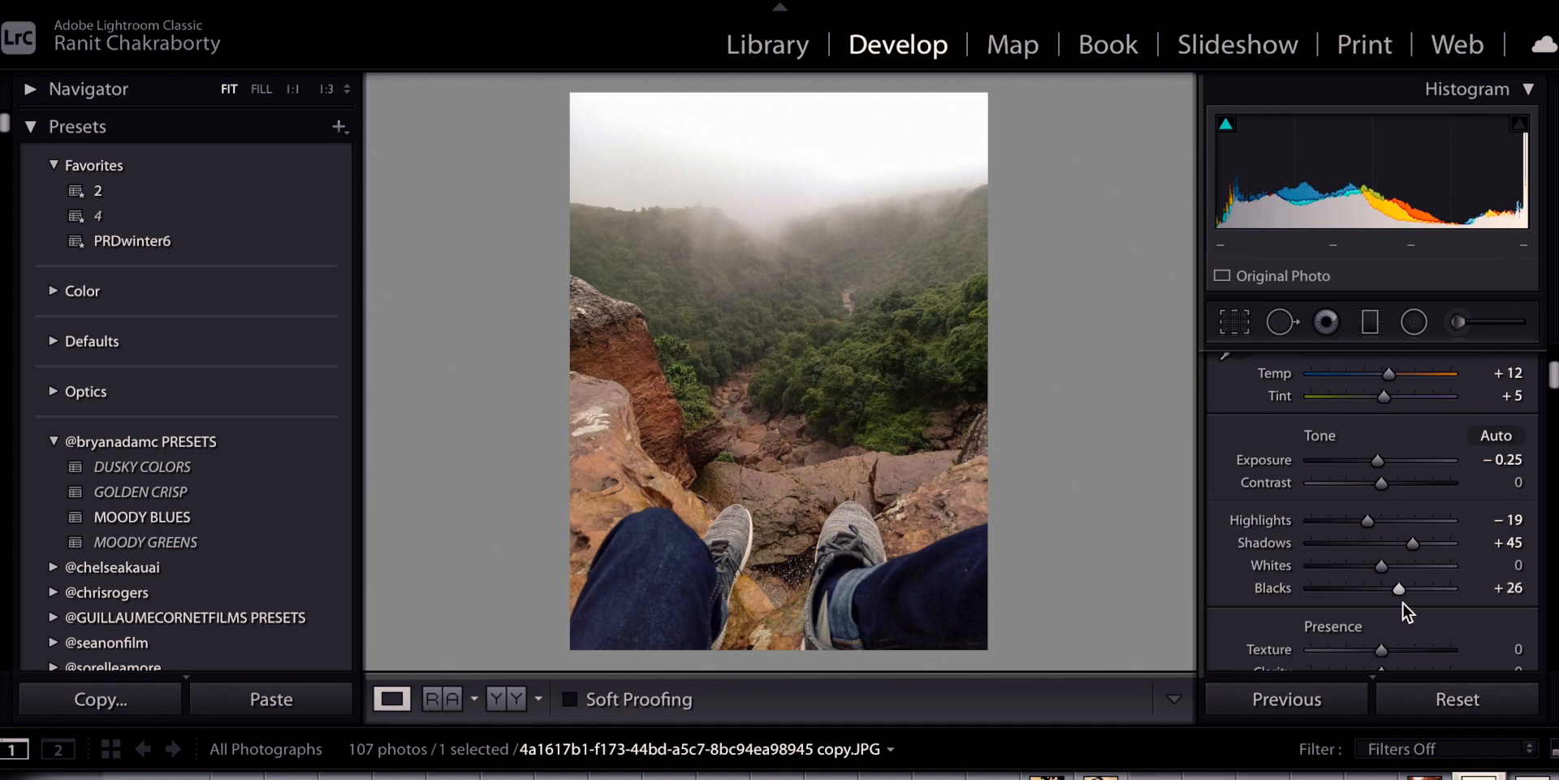
scroll(1402, 601, down, 2)
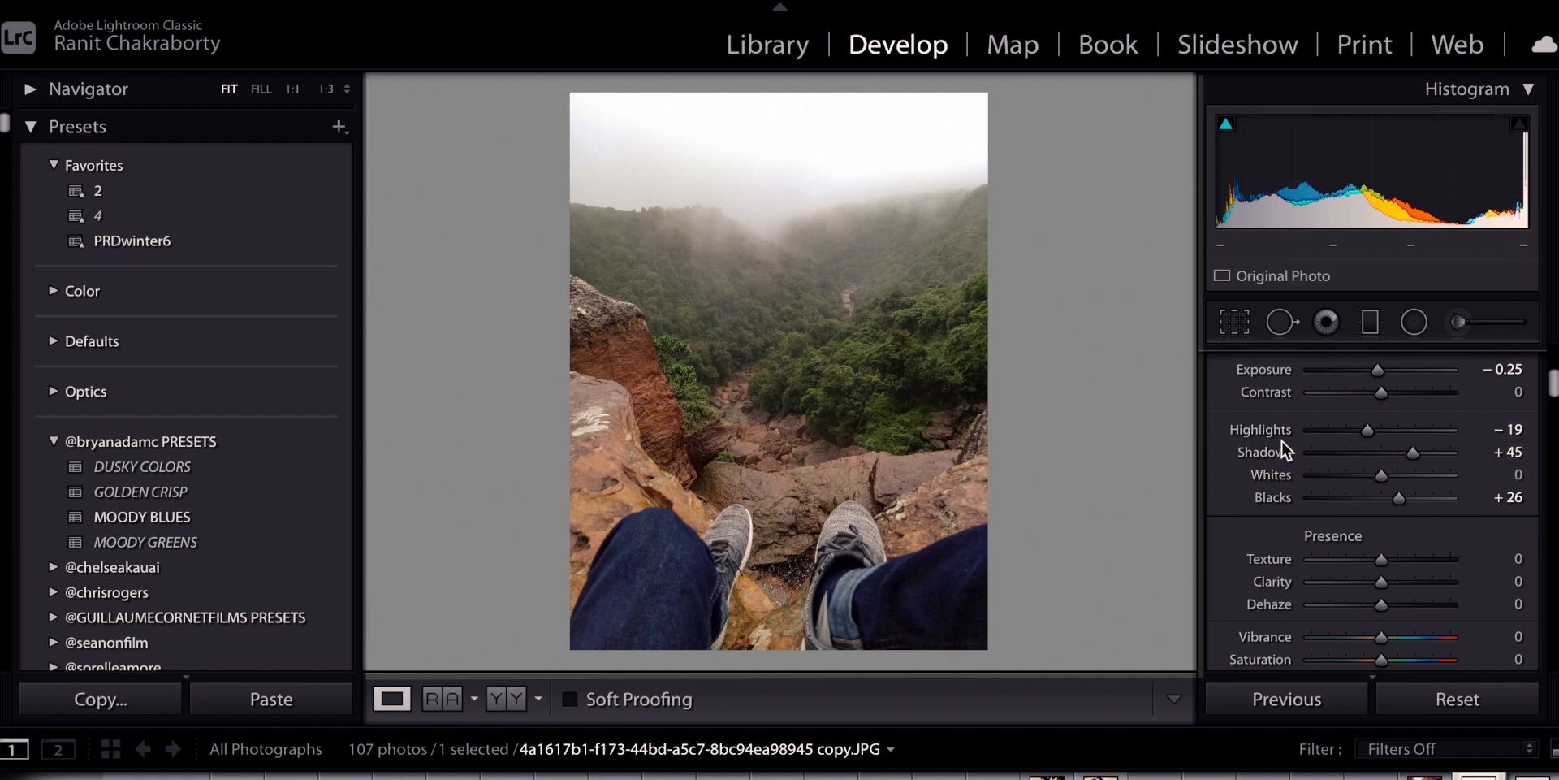
Scroll the Develop panel down past Presence to reveal the straight Tone Curve graph
scroll(1327, 516, down, 2)
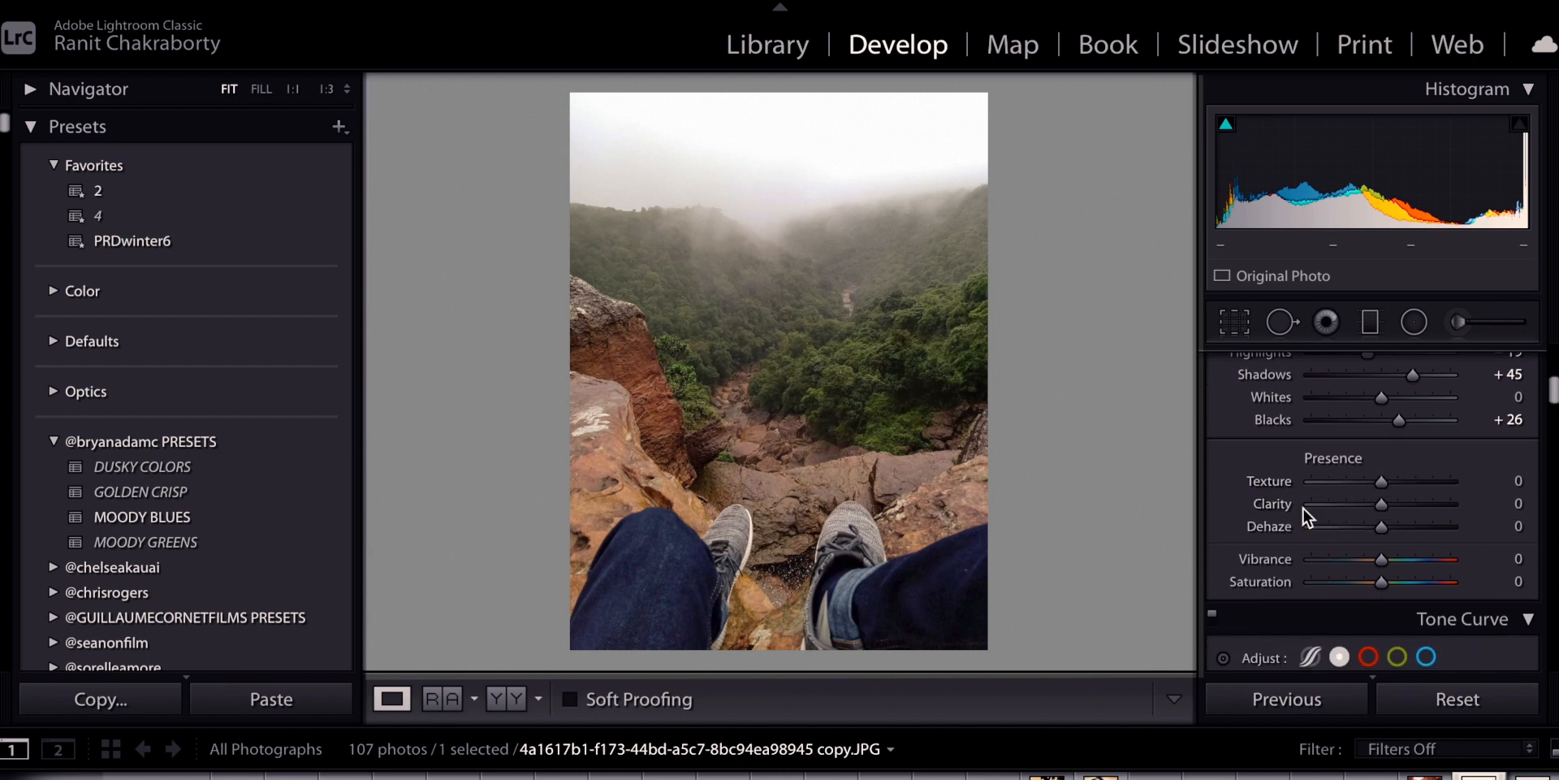
scroll(1332, 533, down, 6)
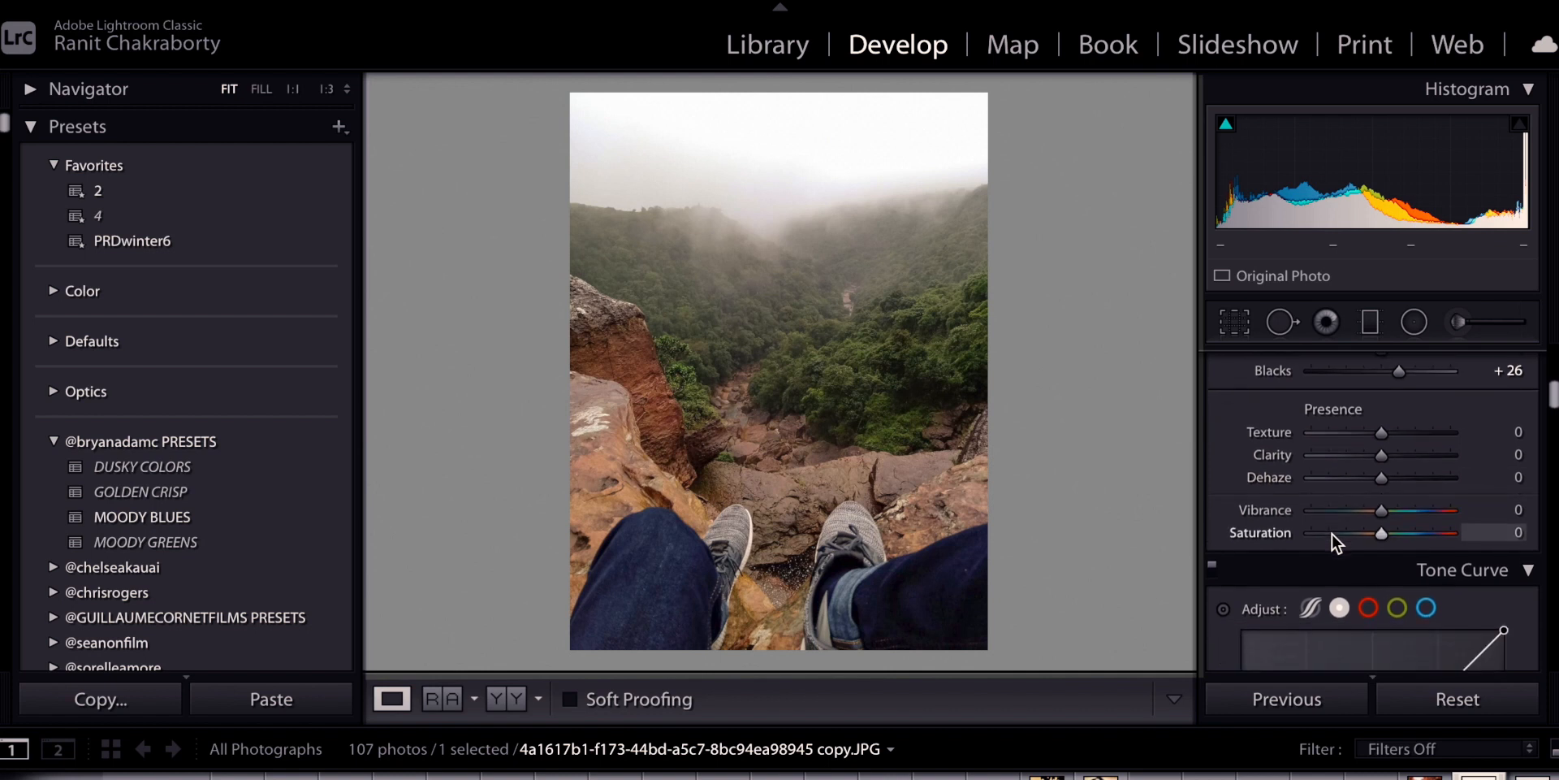
scroll(1331, 534, down, 1)
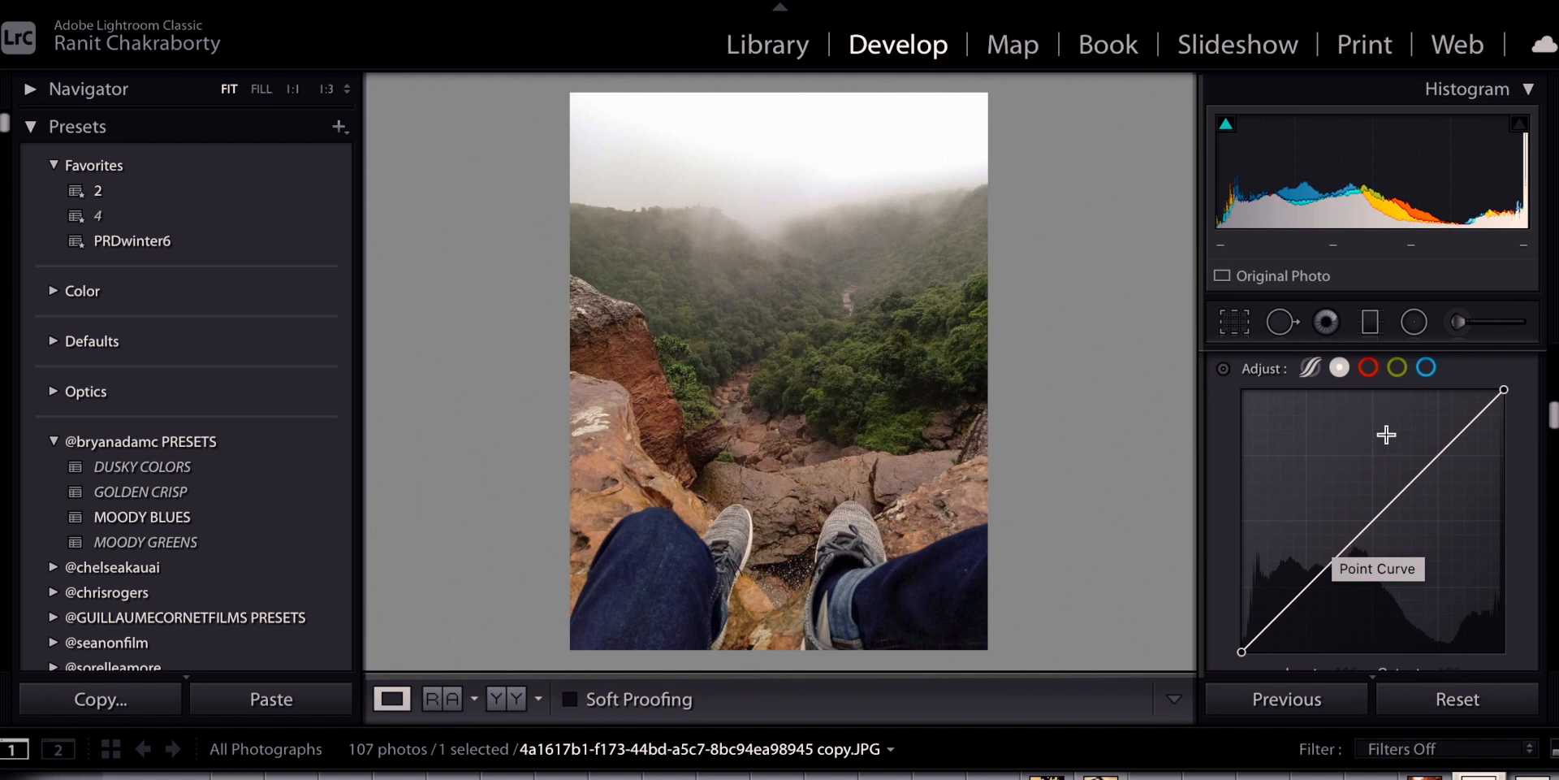
Preview the red, green and blue channel curves, then return to the RGB curve
click(1371, 372)
click(1395, 371)
click(1421, 370)
click(1339, 368)
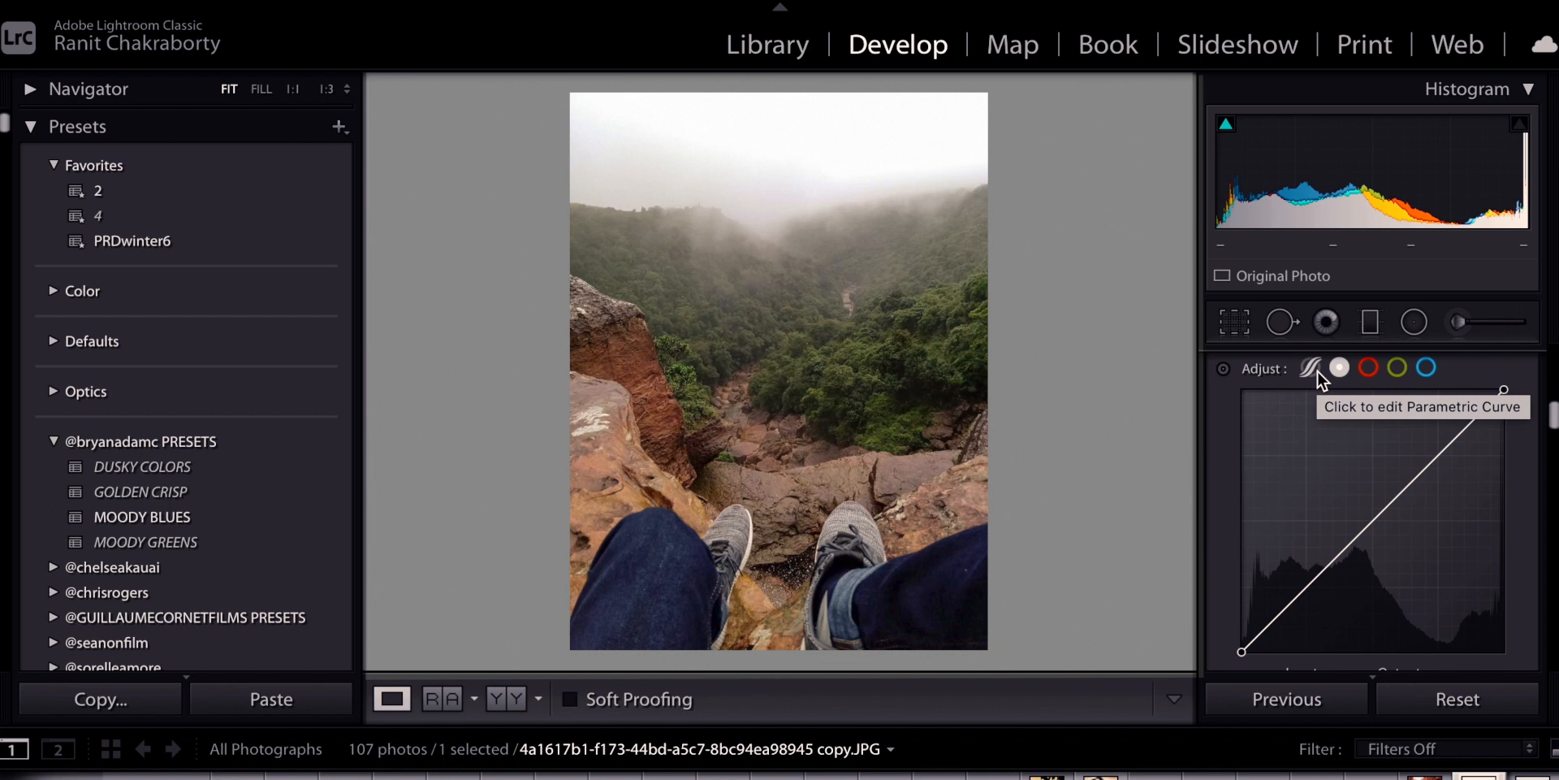
Bend the red channel curve into an S, lowering shadows and raising the highlight point
click(1369, 368)
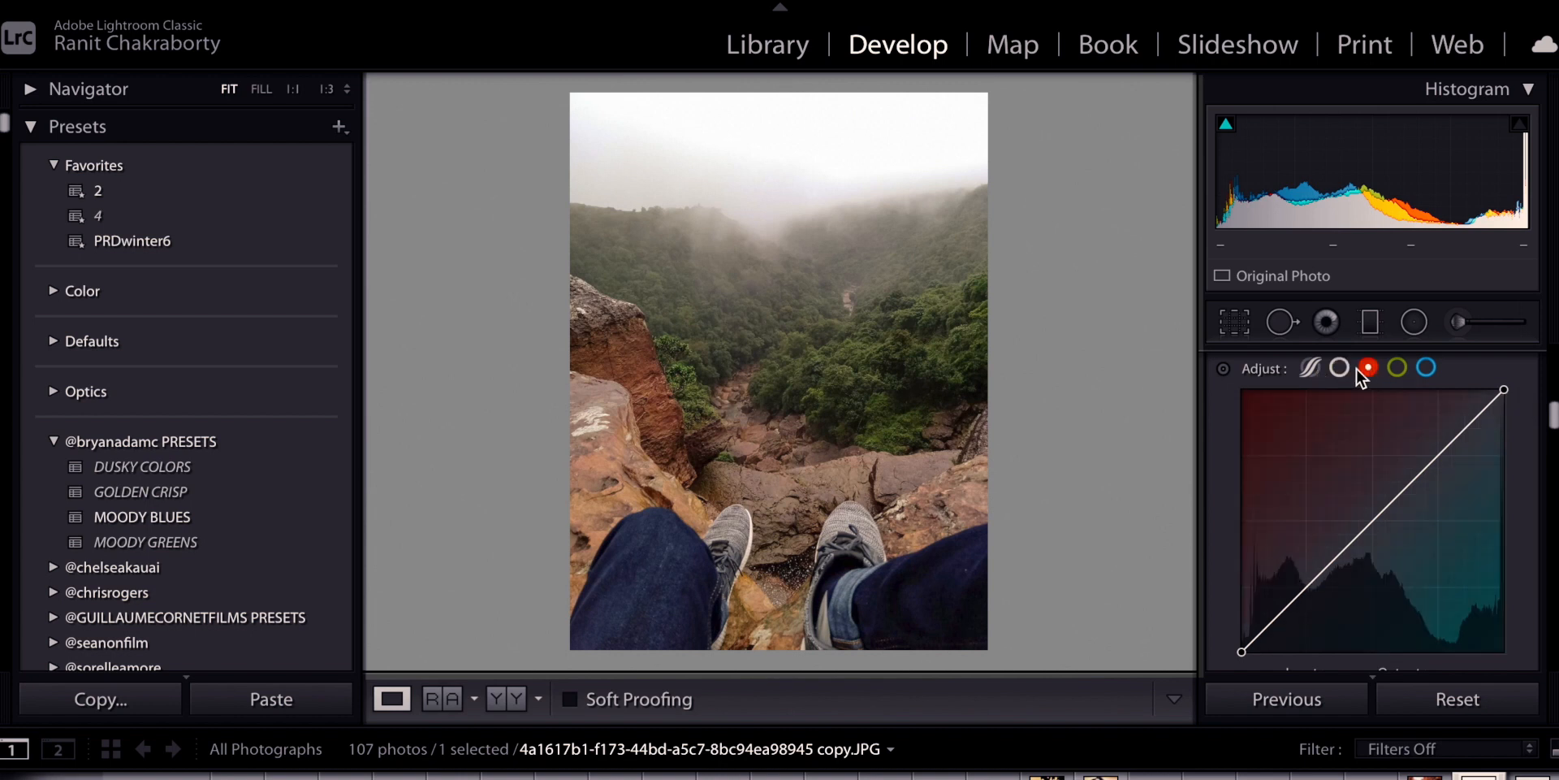
click(1306, 587)
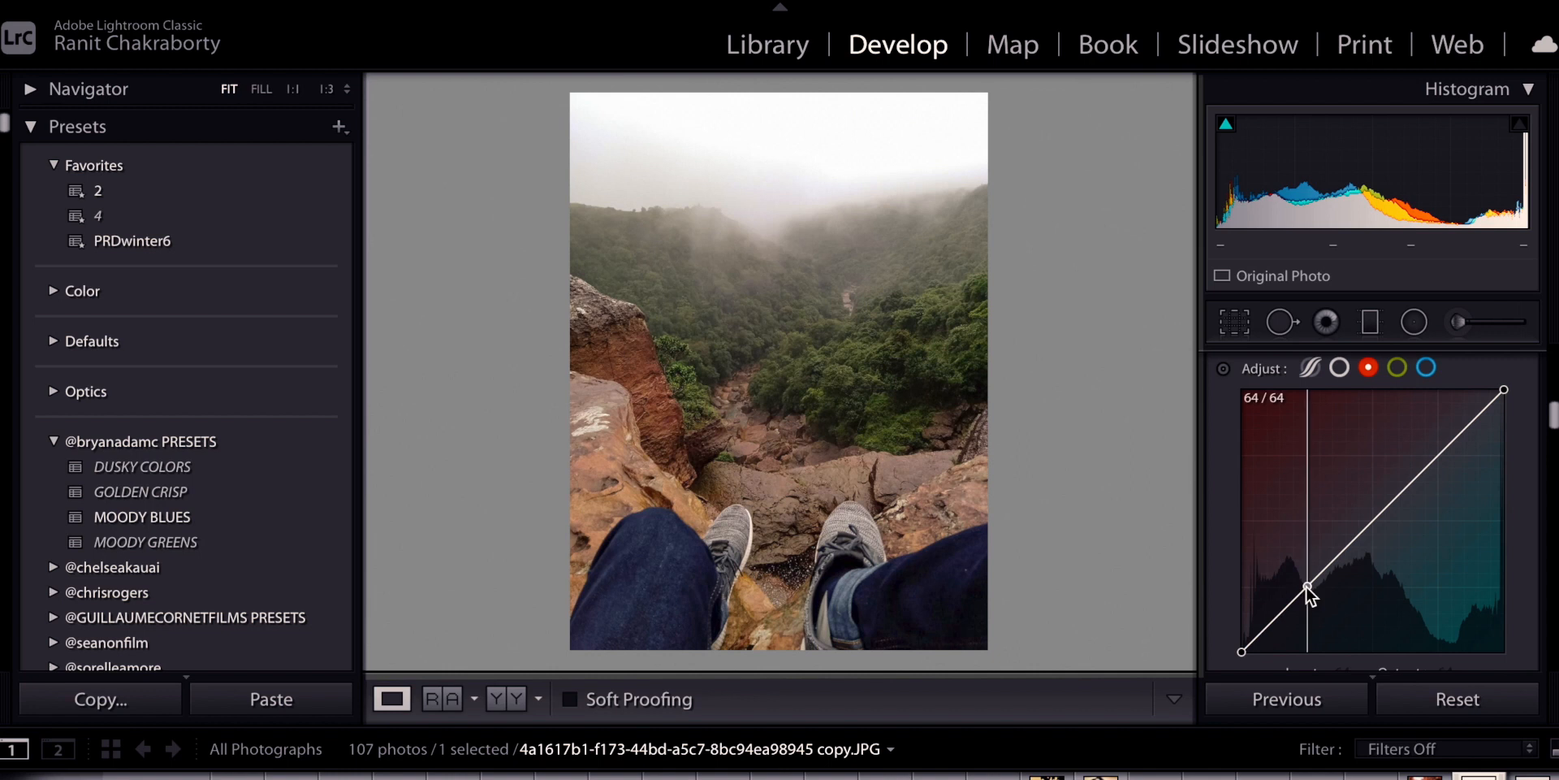
click(1434, 452)
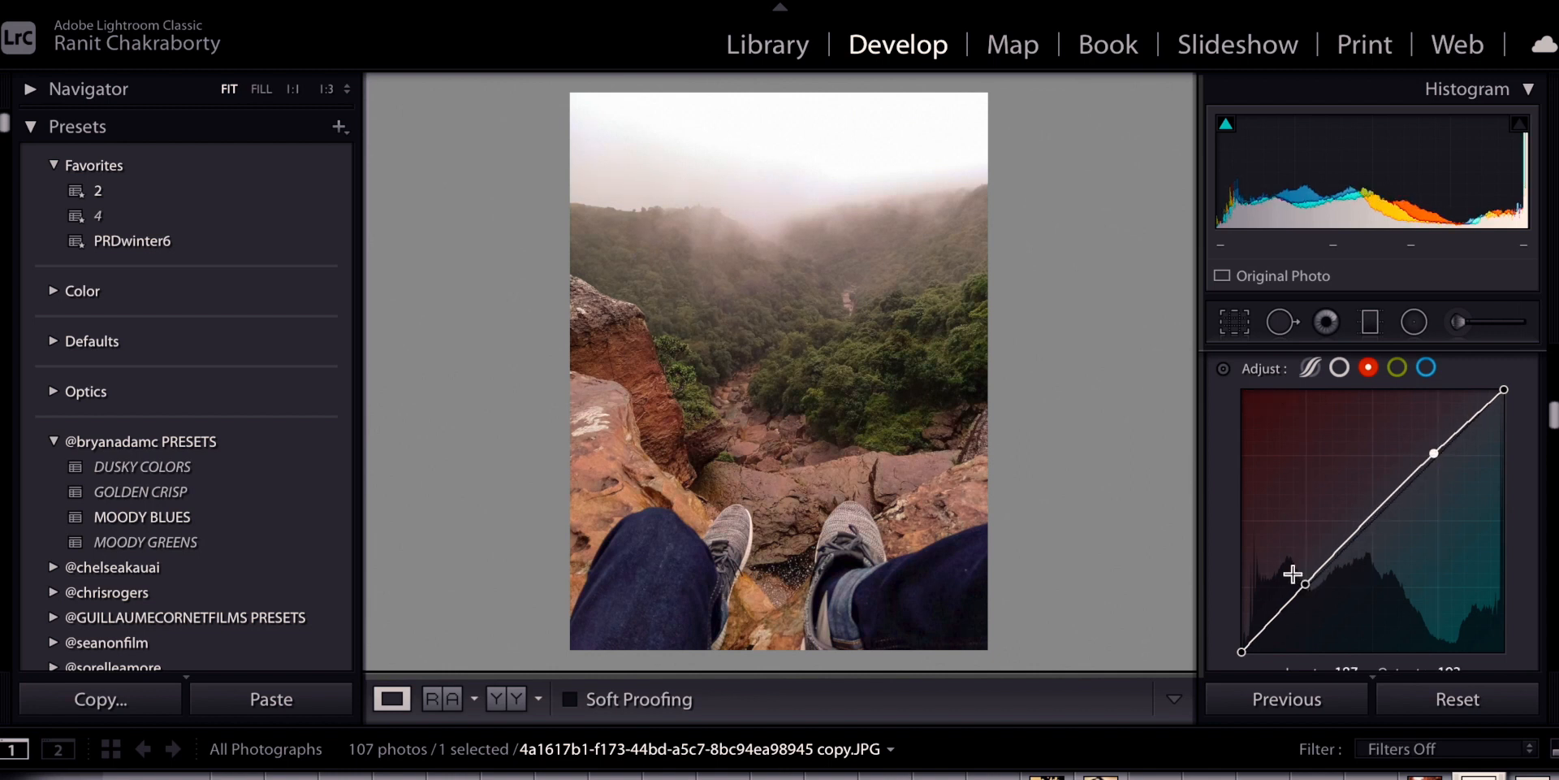
drag(1303, 584, 1319, 612)
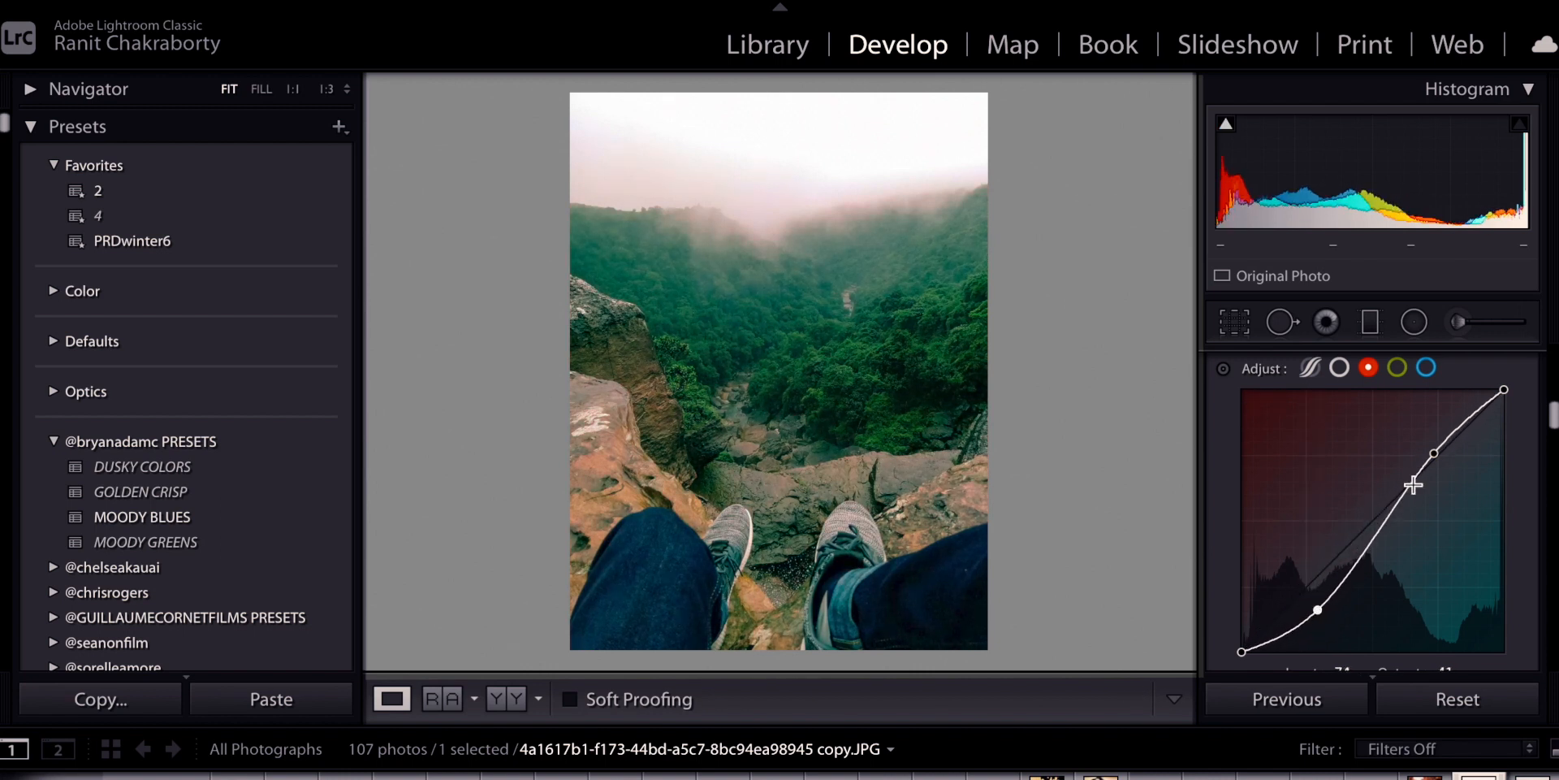
drag(1435, 453, 1430, 435)
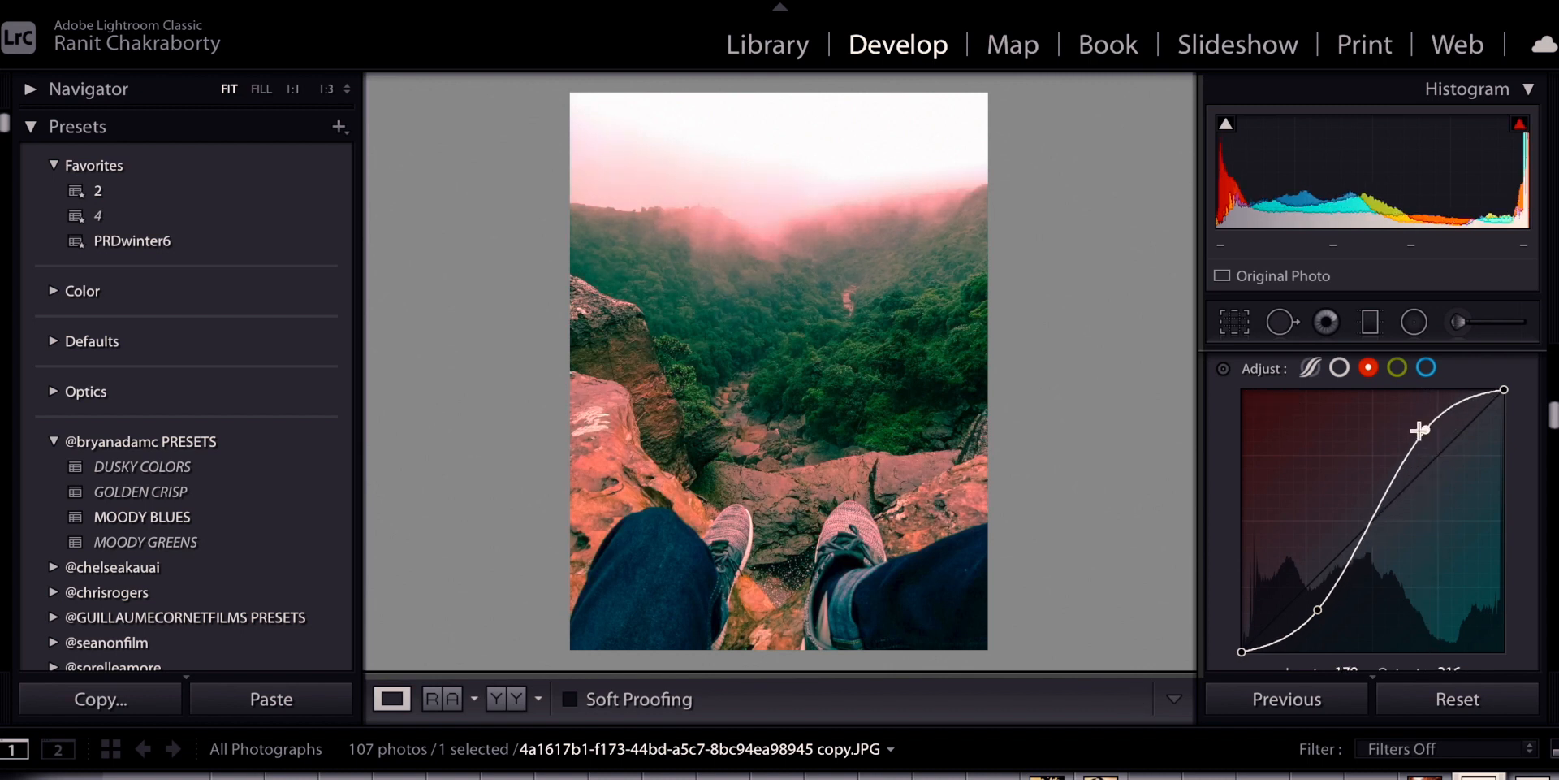
Bend the green channel curve into an S, lowering shadows and lifting highlights
click(1400, 370)
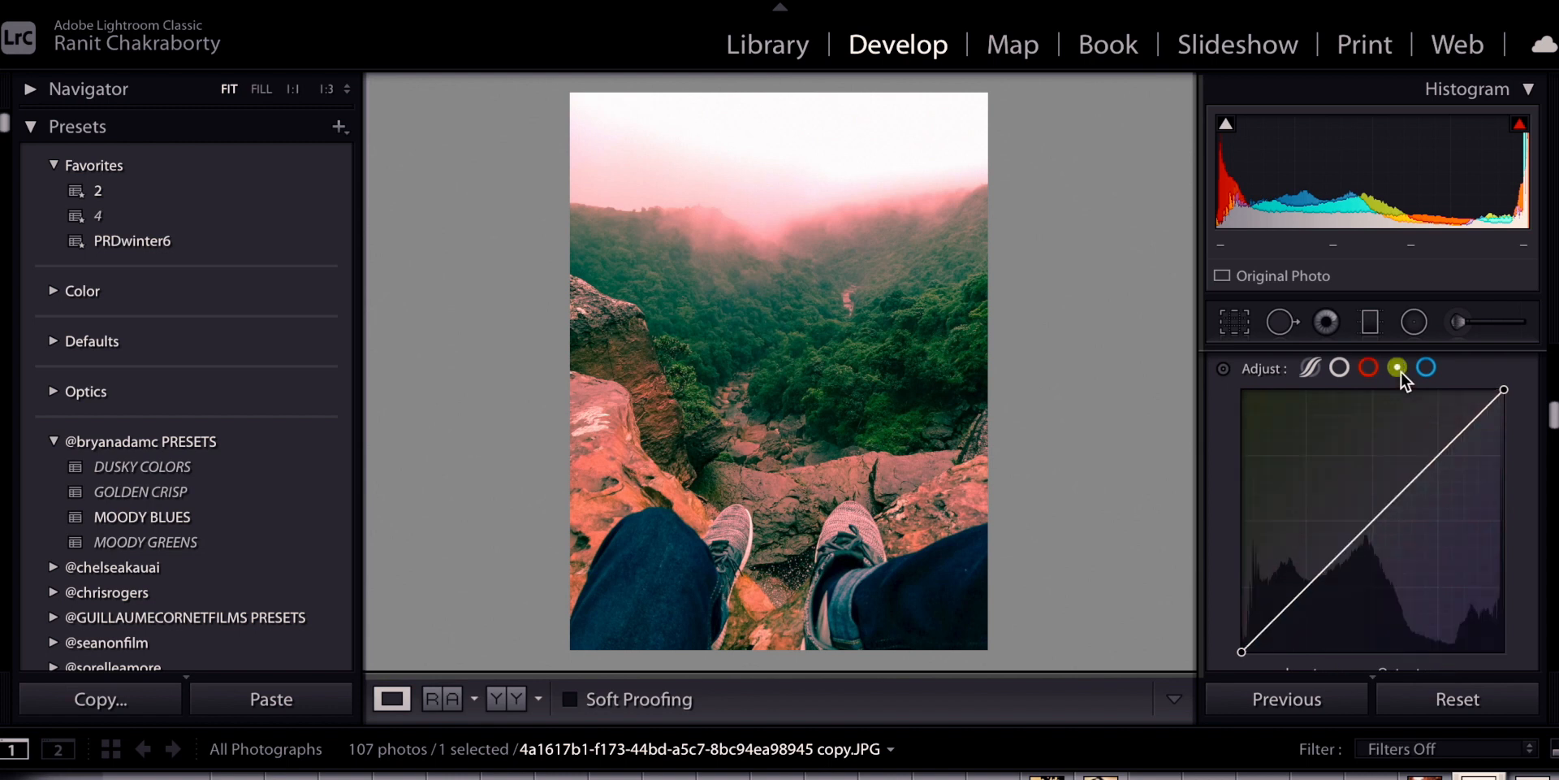
click(1307, 586)
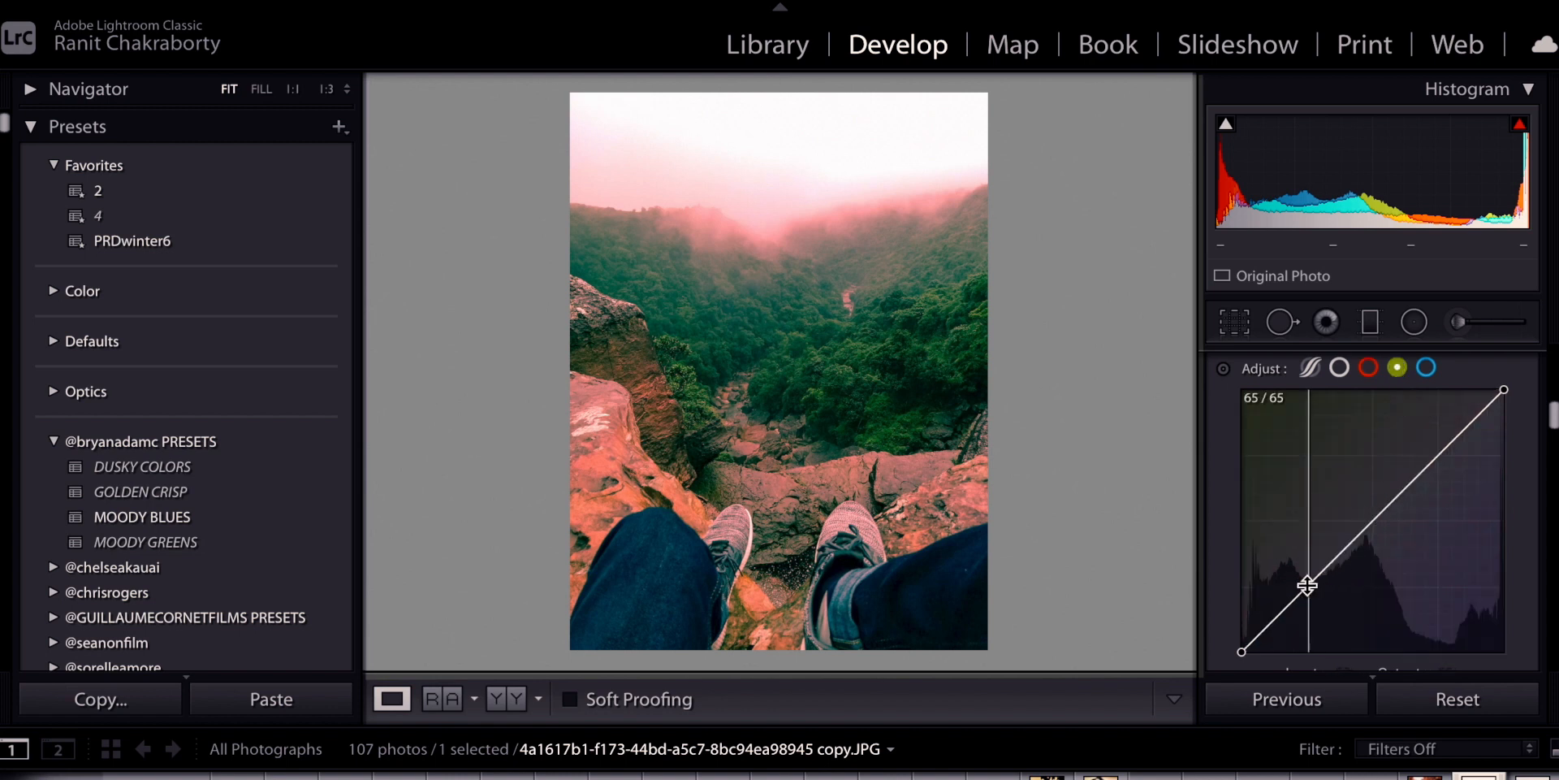
click(1440, 451)
drag(1440, 451, 1438, 452)
drag(1308, 581, 1324, 607)
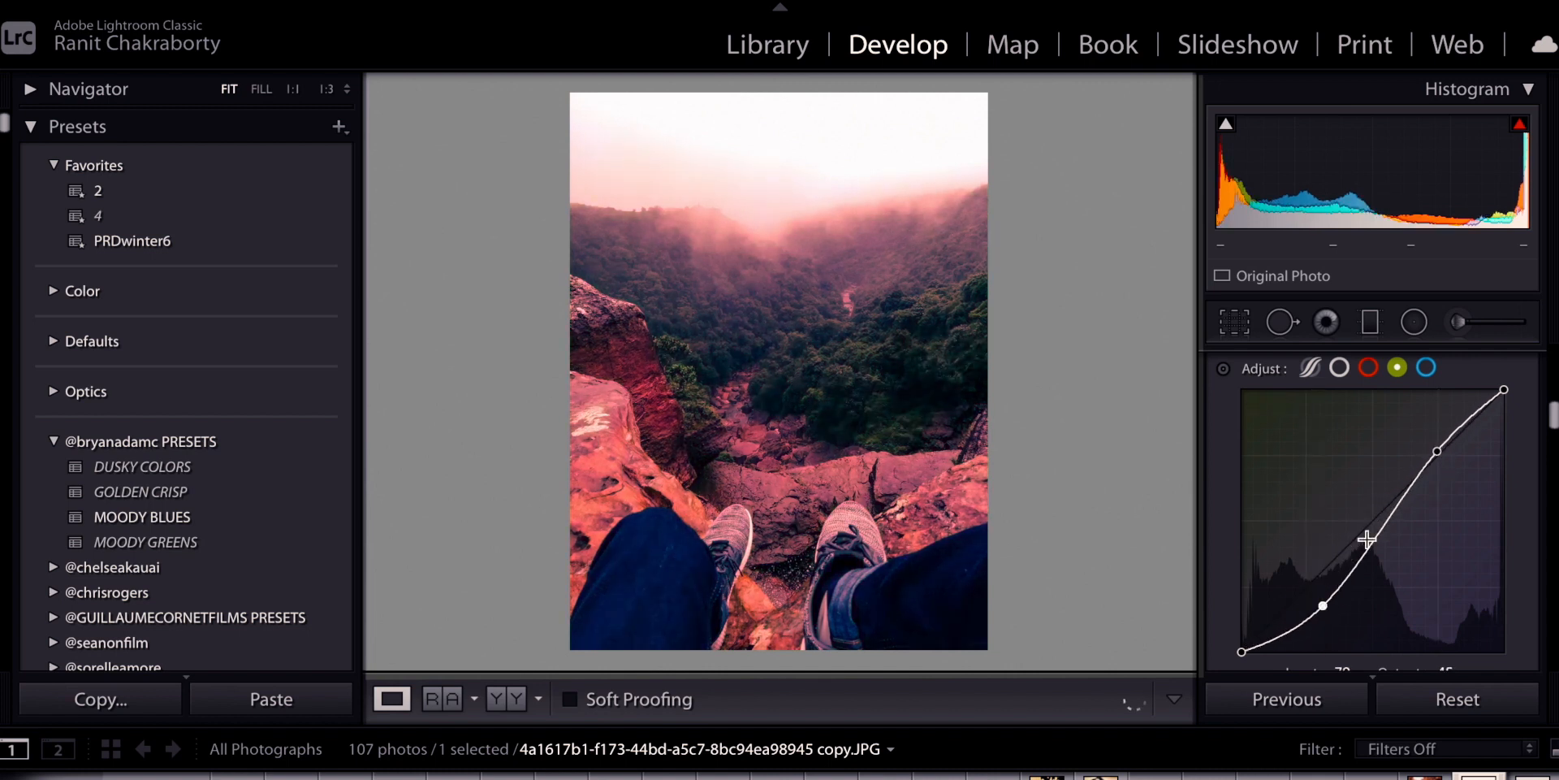
drag(1439, 453, 1429, 422)
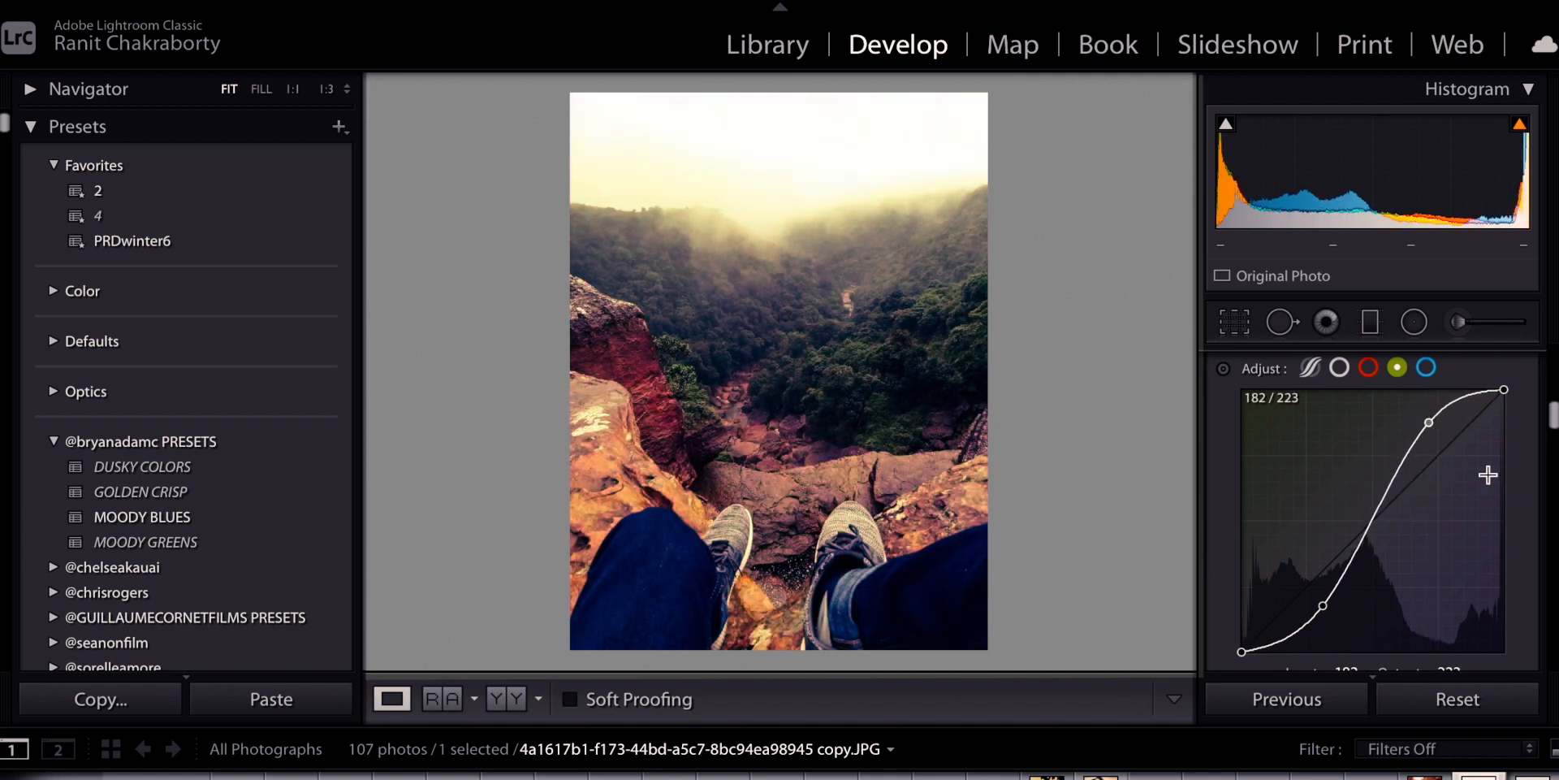
Bend the blue channel curve into an S, then view the before/after comparison
click(1427, 369)
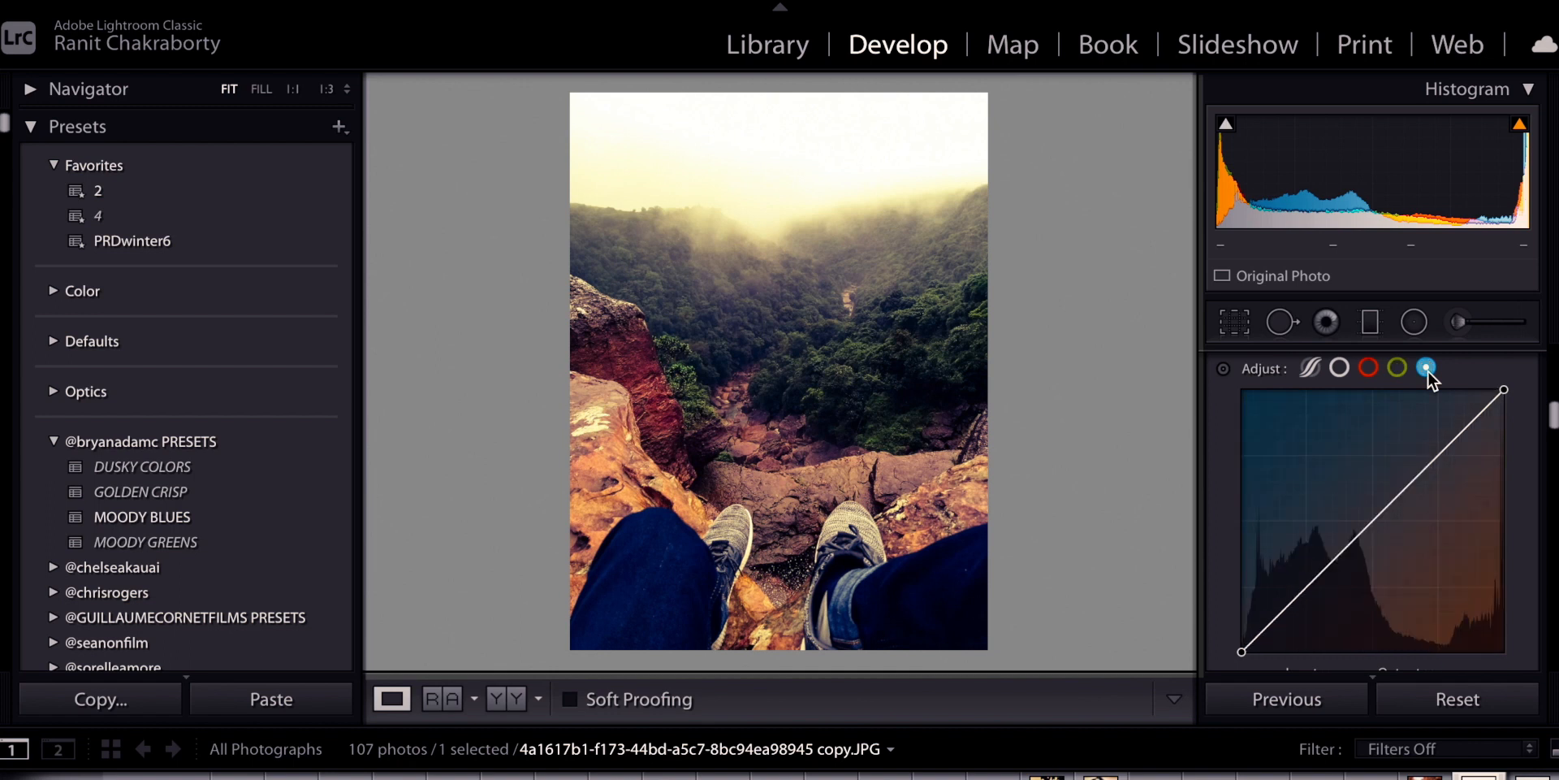
click(1307, 585)
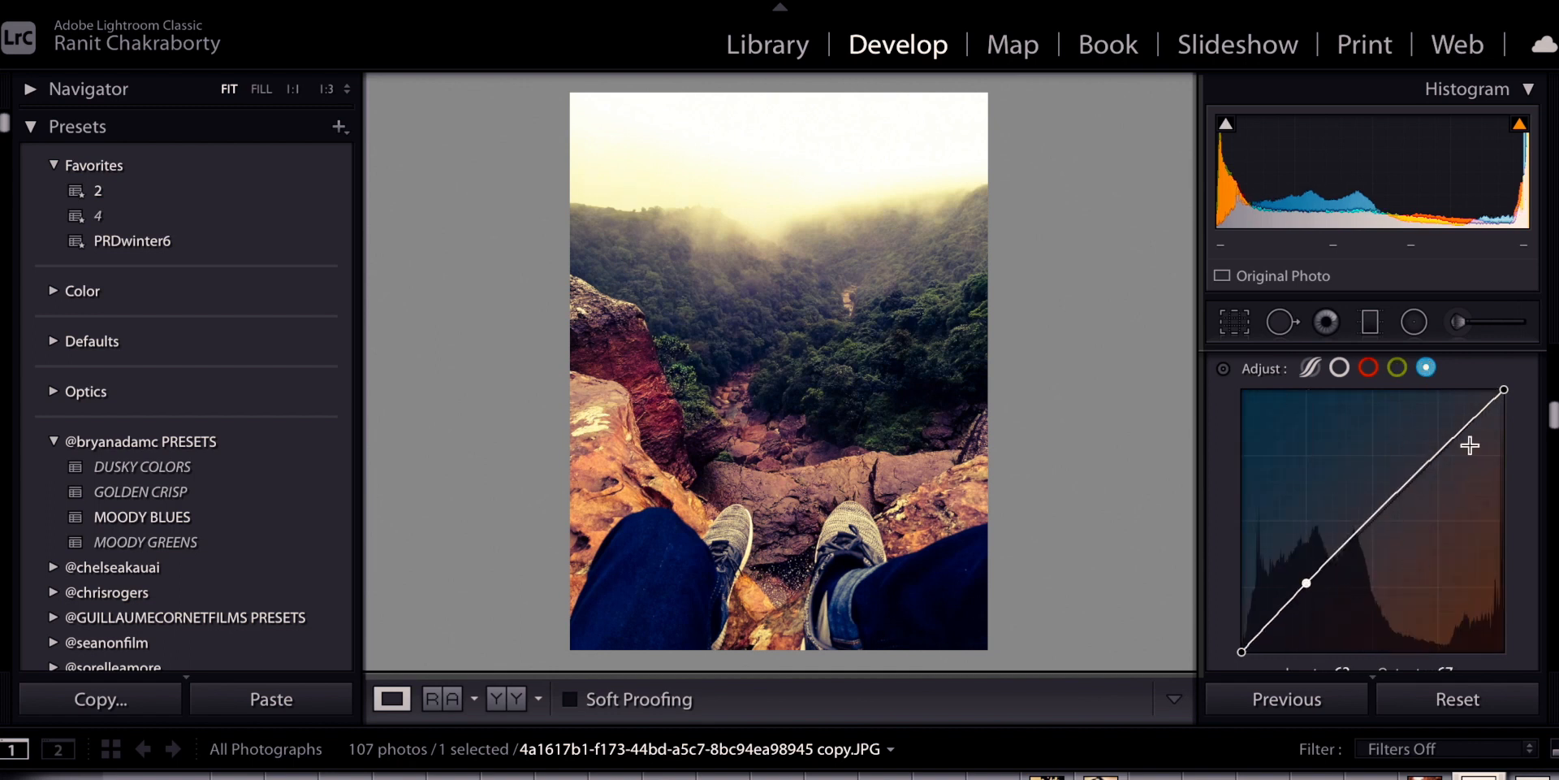
click(1440, 450)
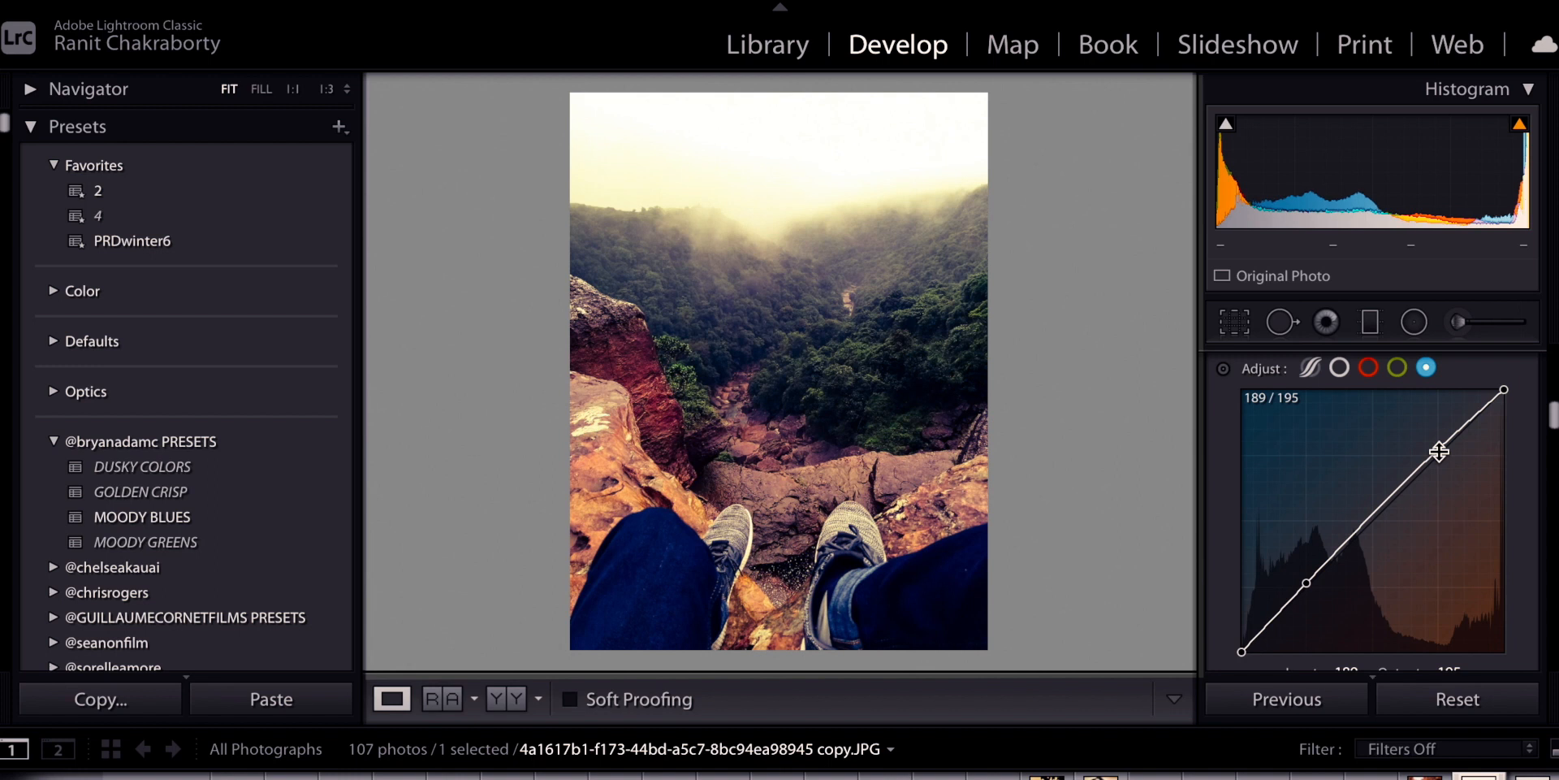
drag(1306, 583, 1318, 606)
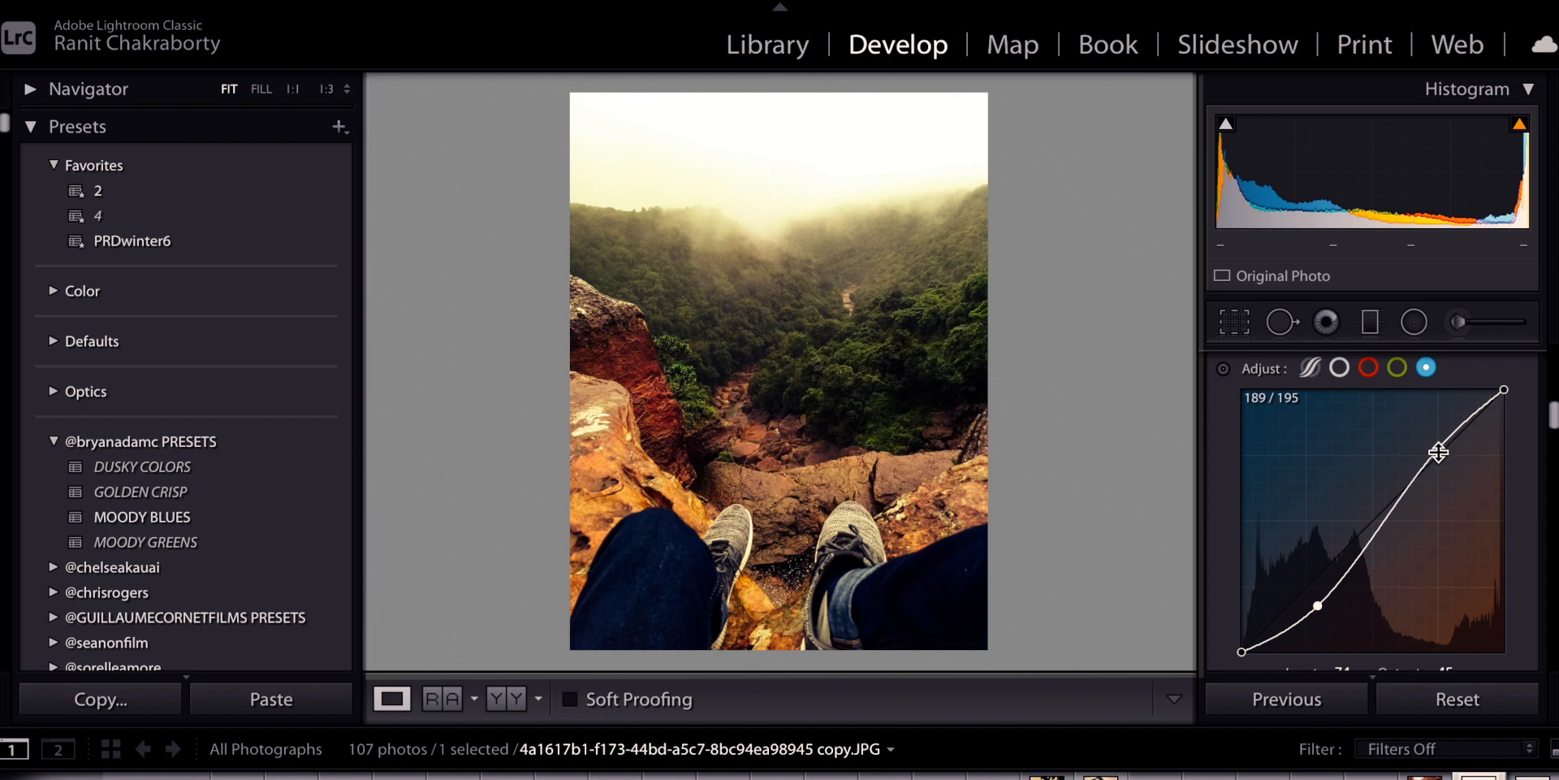
drag(1438, 452, 1421, 424)
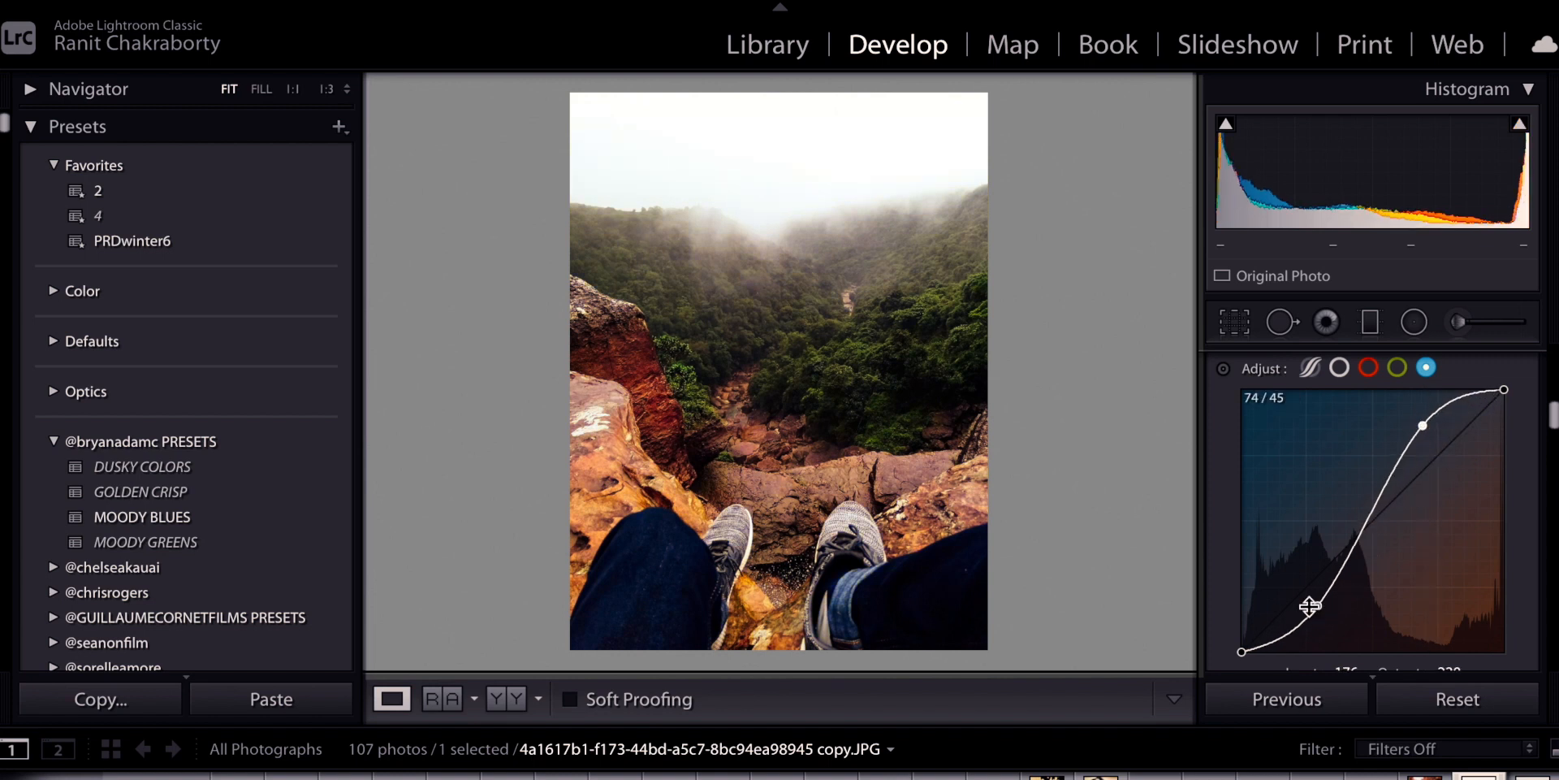
drag(1319, 606, 1316, 602)
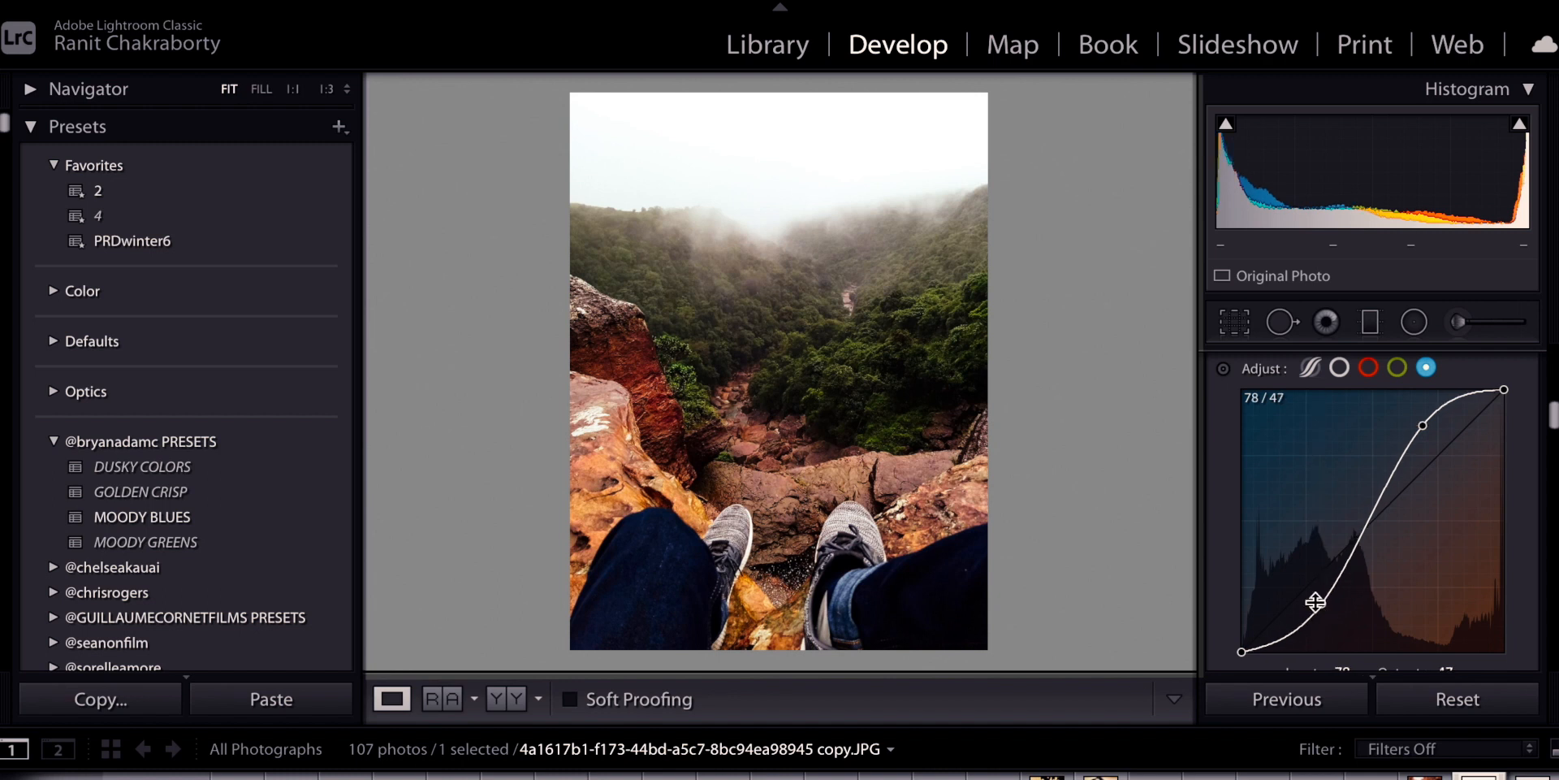
click(510, 700)
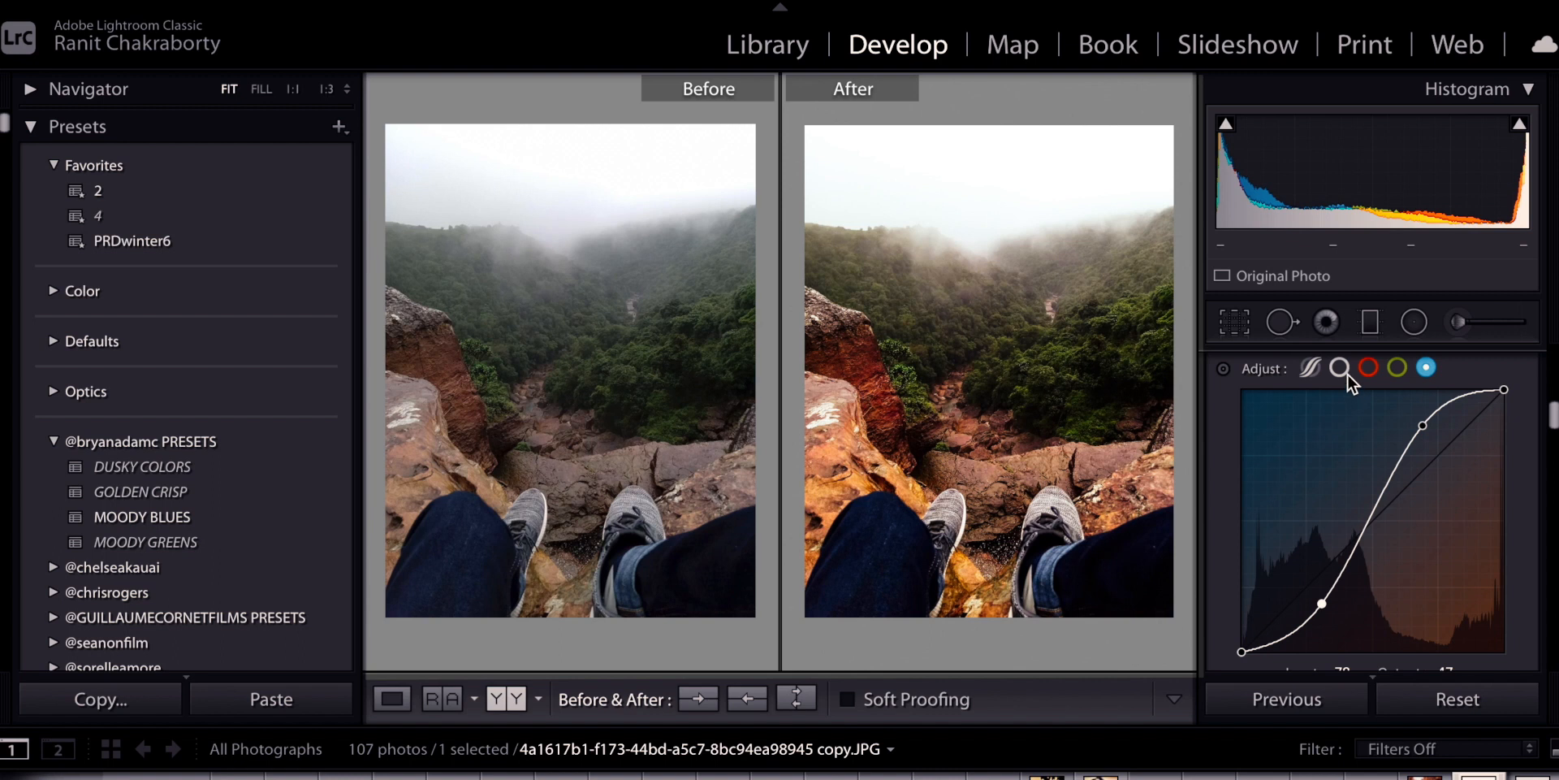
Bend the combined RGB curve into a strong S, deepening shadows and raising highlights
click(1345, 372)
click(1305, 587)
drag(1434, 460, 1434, 449)
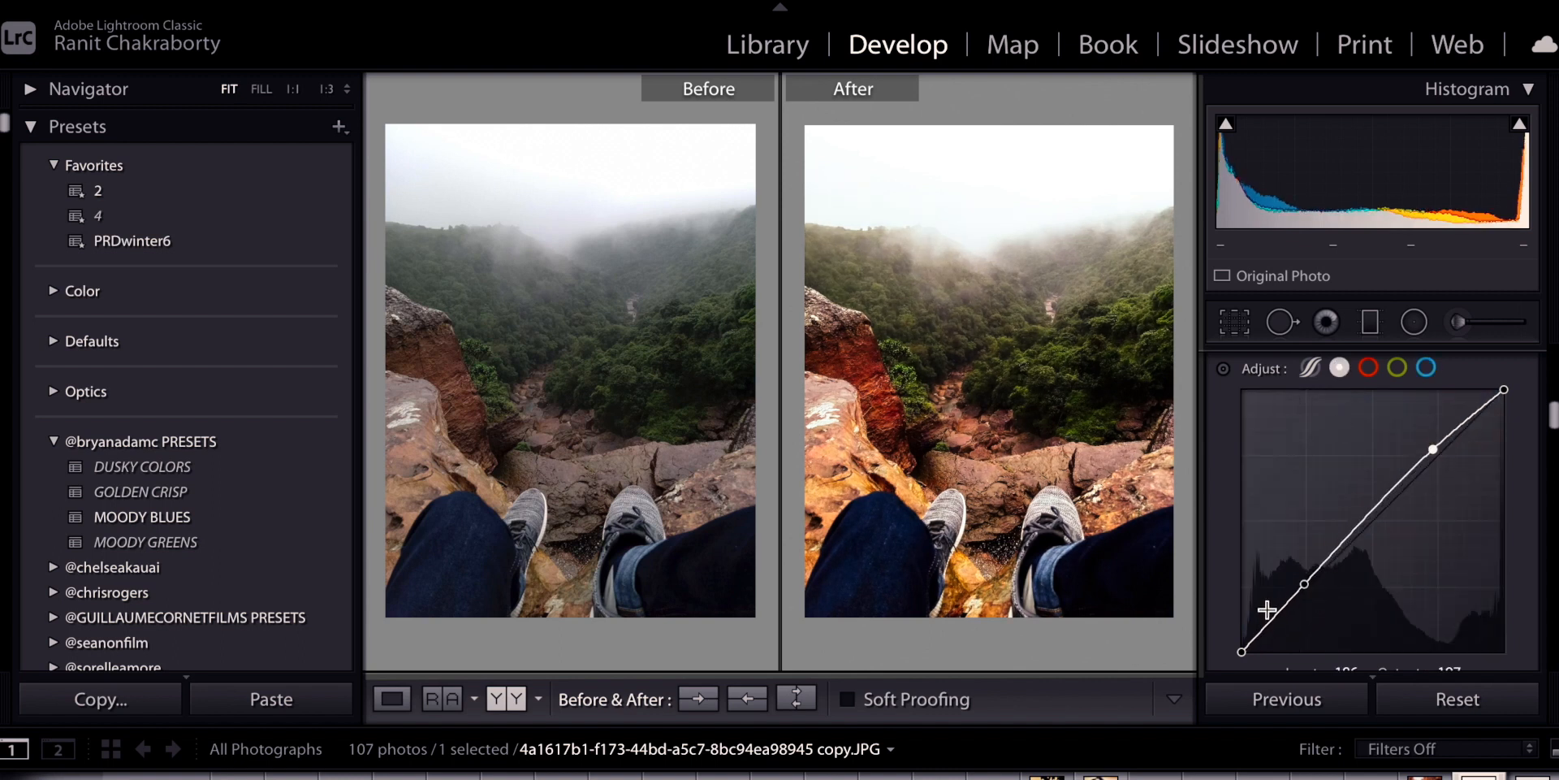
click(1304, 584)
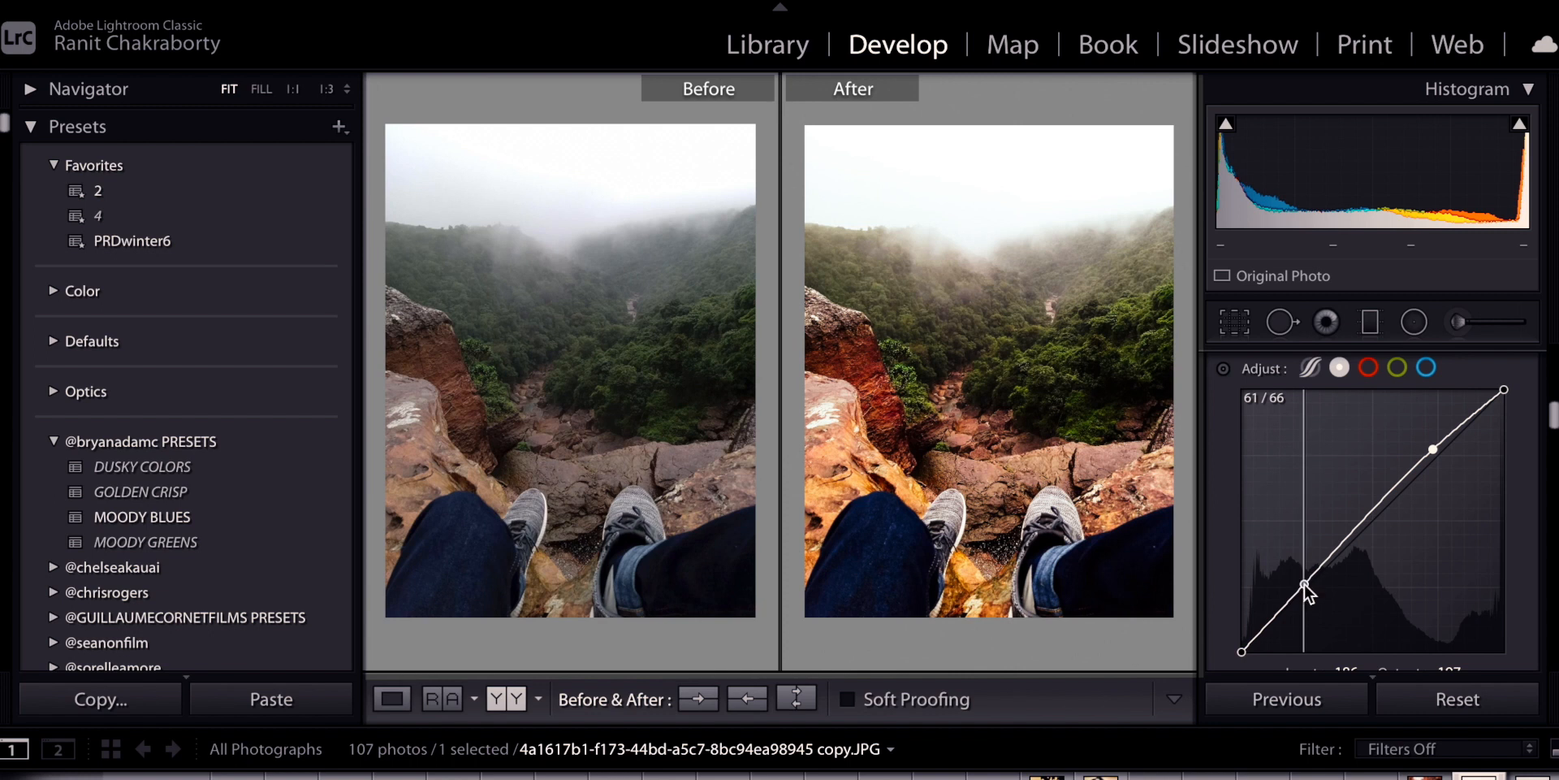
drag(1305, 584, 1322, 611)
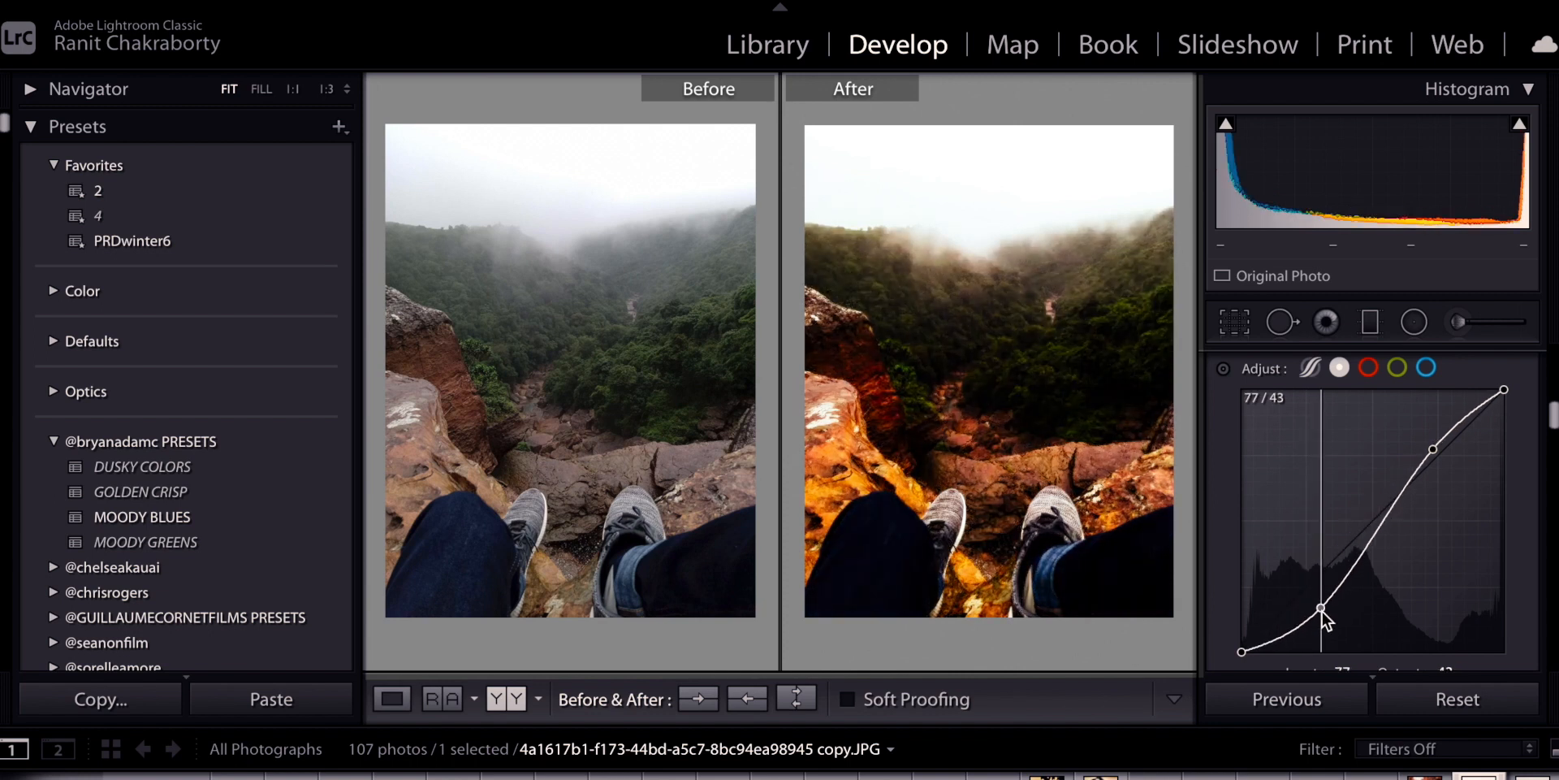
drag(1433, 449, 1428, 437)
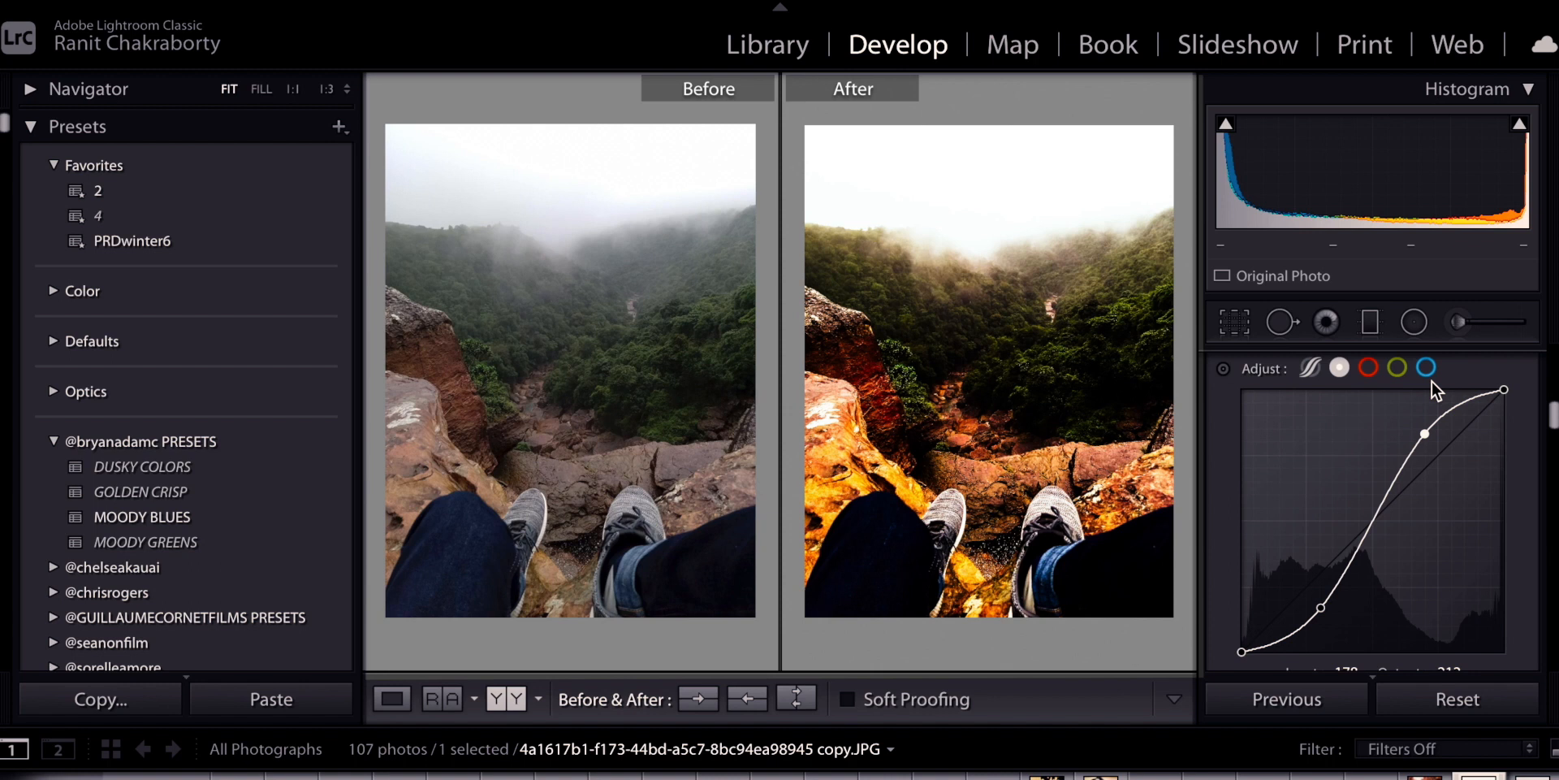
In HSL, set Red saturation -100, Orange saturation -52, and Yellow hue -17
scroll(1431, 382, down, 3)
scroll(1441, 382, down, 1)
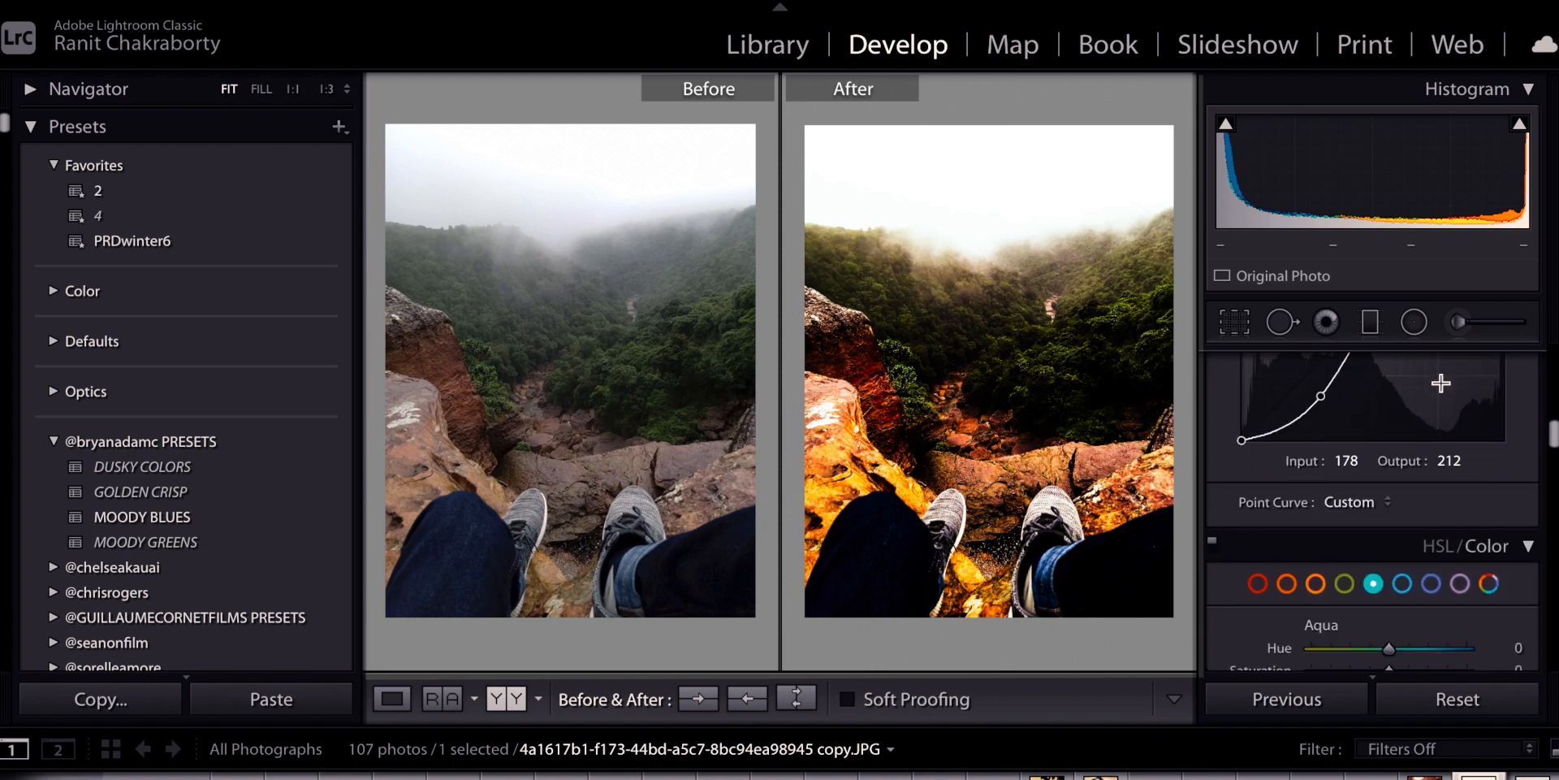
scroll(1441, 382, down, 1)
scroll(1441, 382, down, 3)
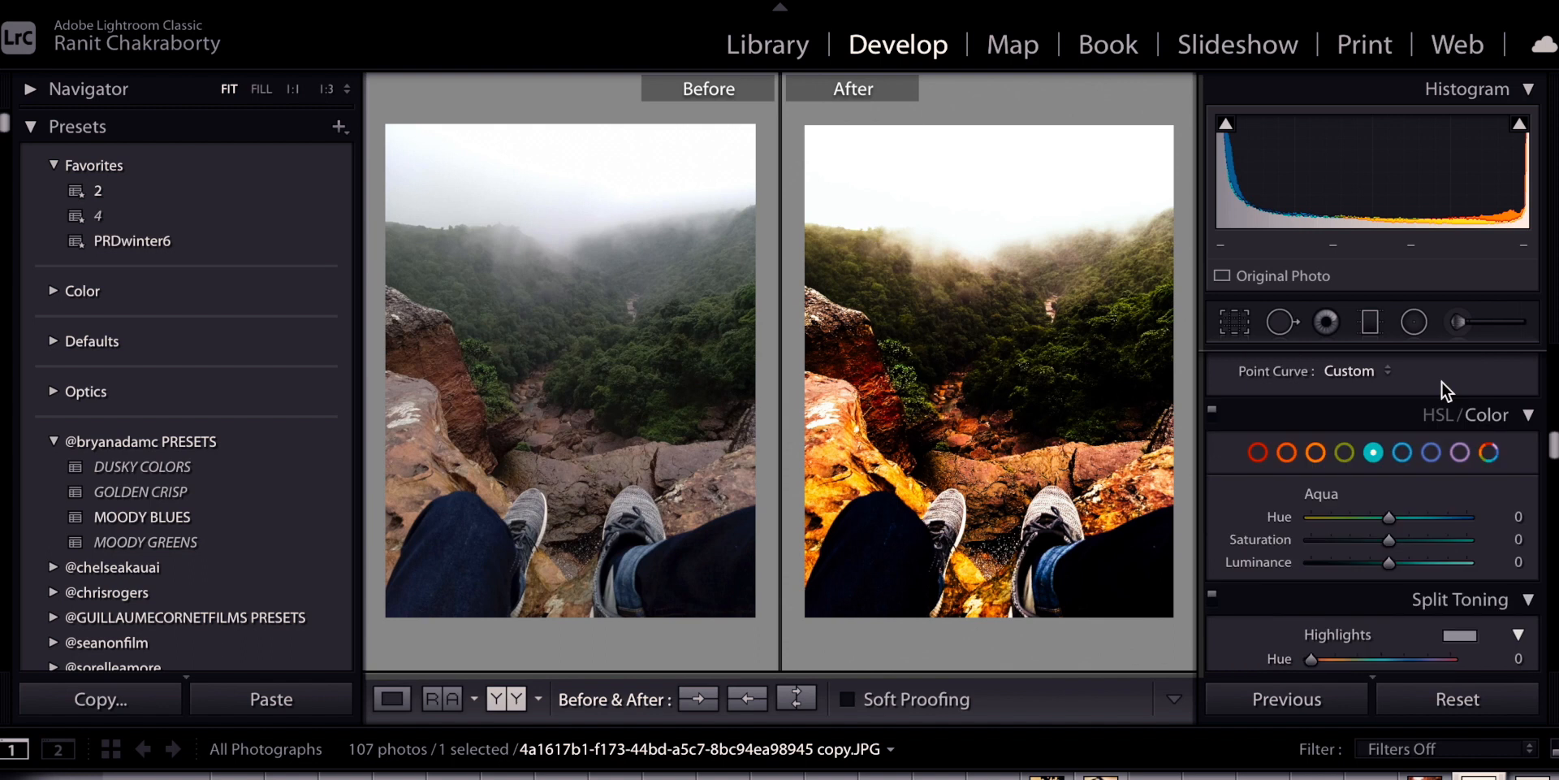
click(1257, 452)
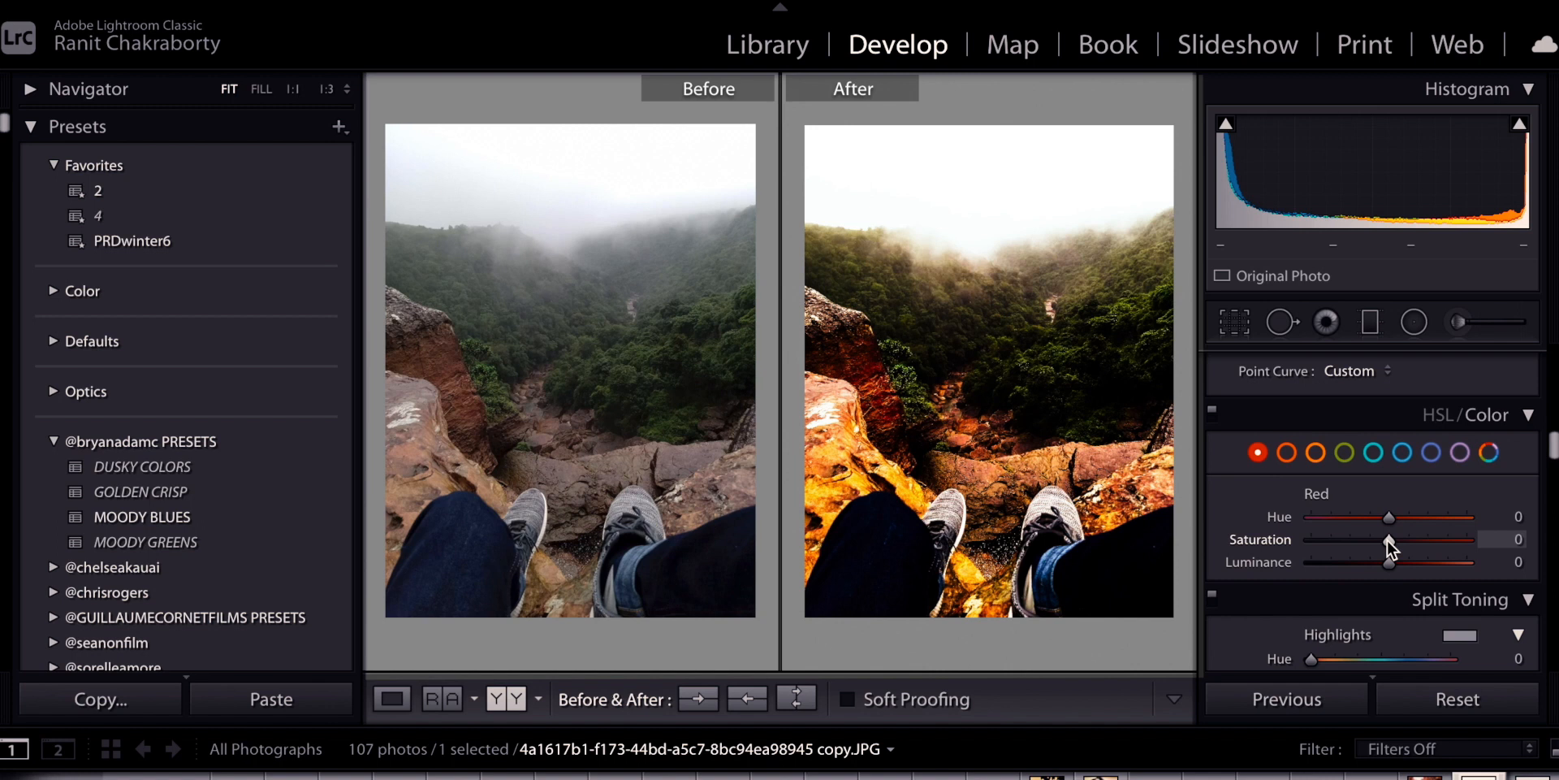
drag(1387, 540, 1289, 544)
click(1286, 452)
drag(1386, 537, 1347, 539)
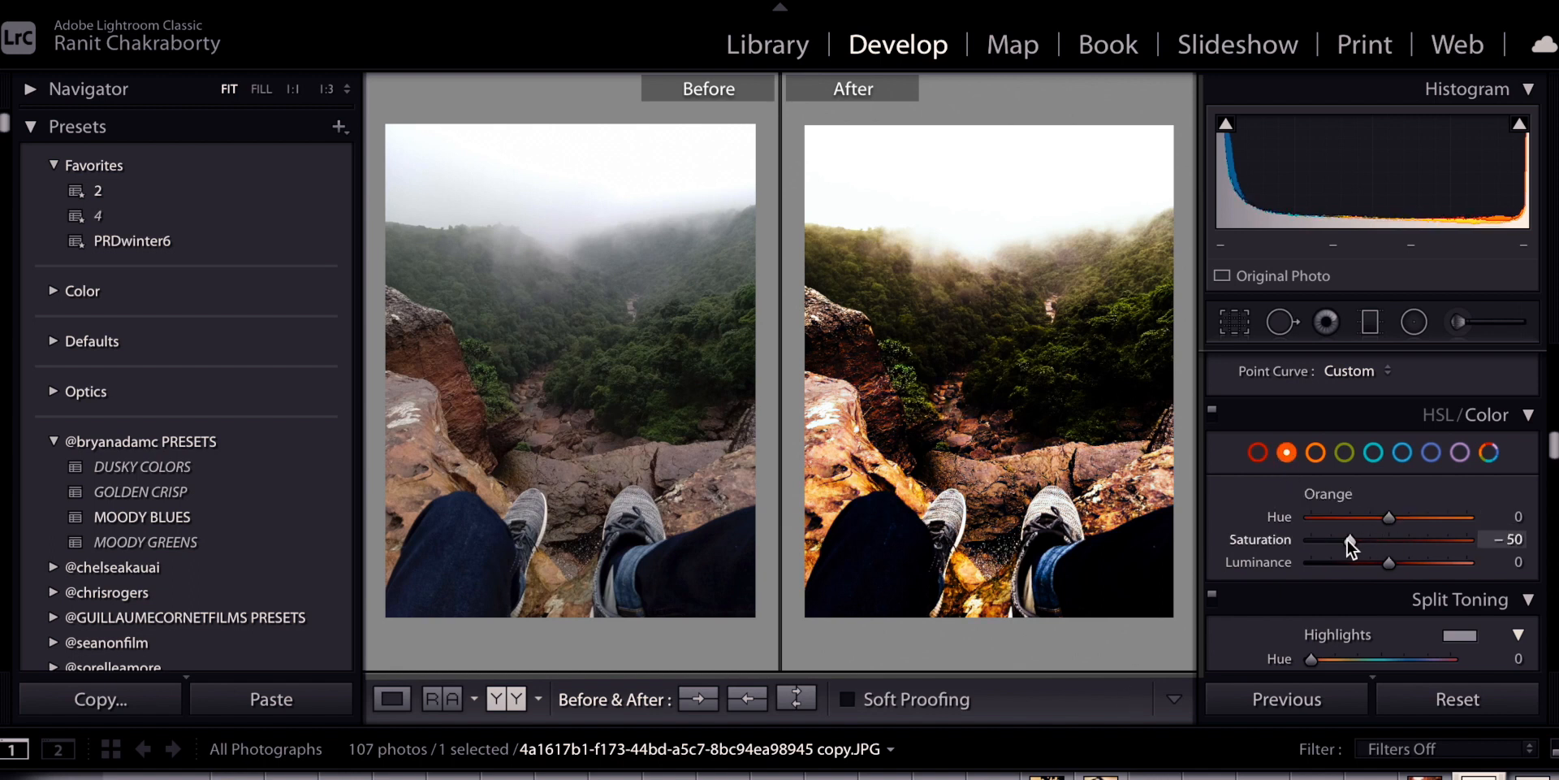
drag(1346, 539, 1345, 538)
click(1315, 453)
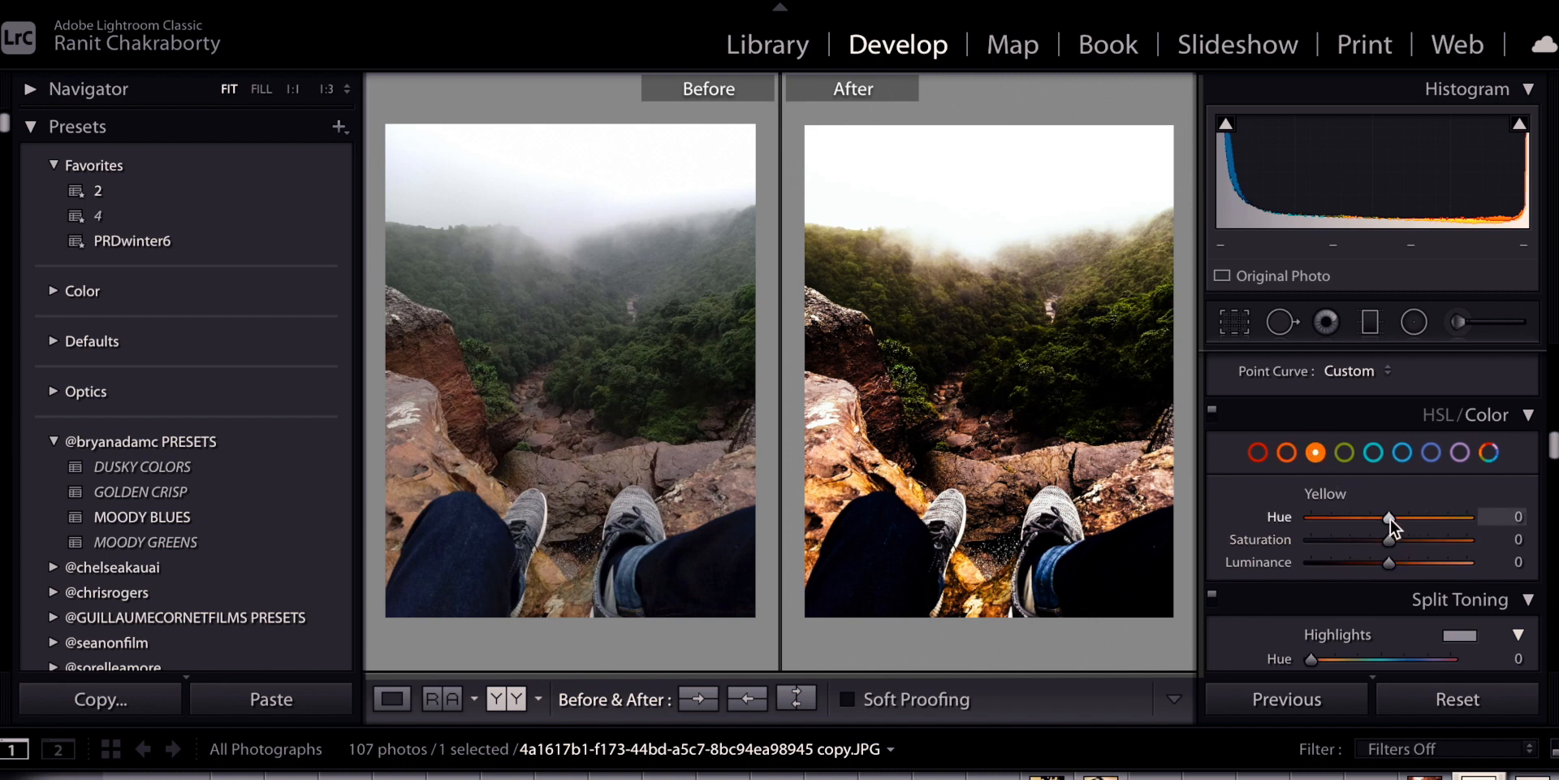
drag(1390, 518, 1324, 539)
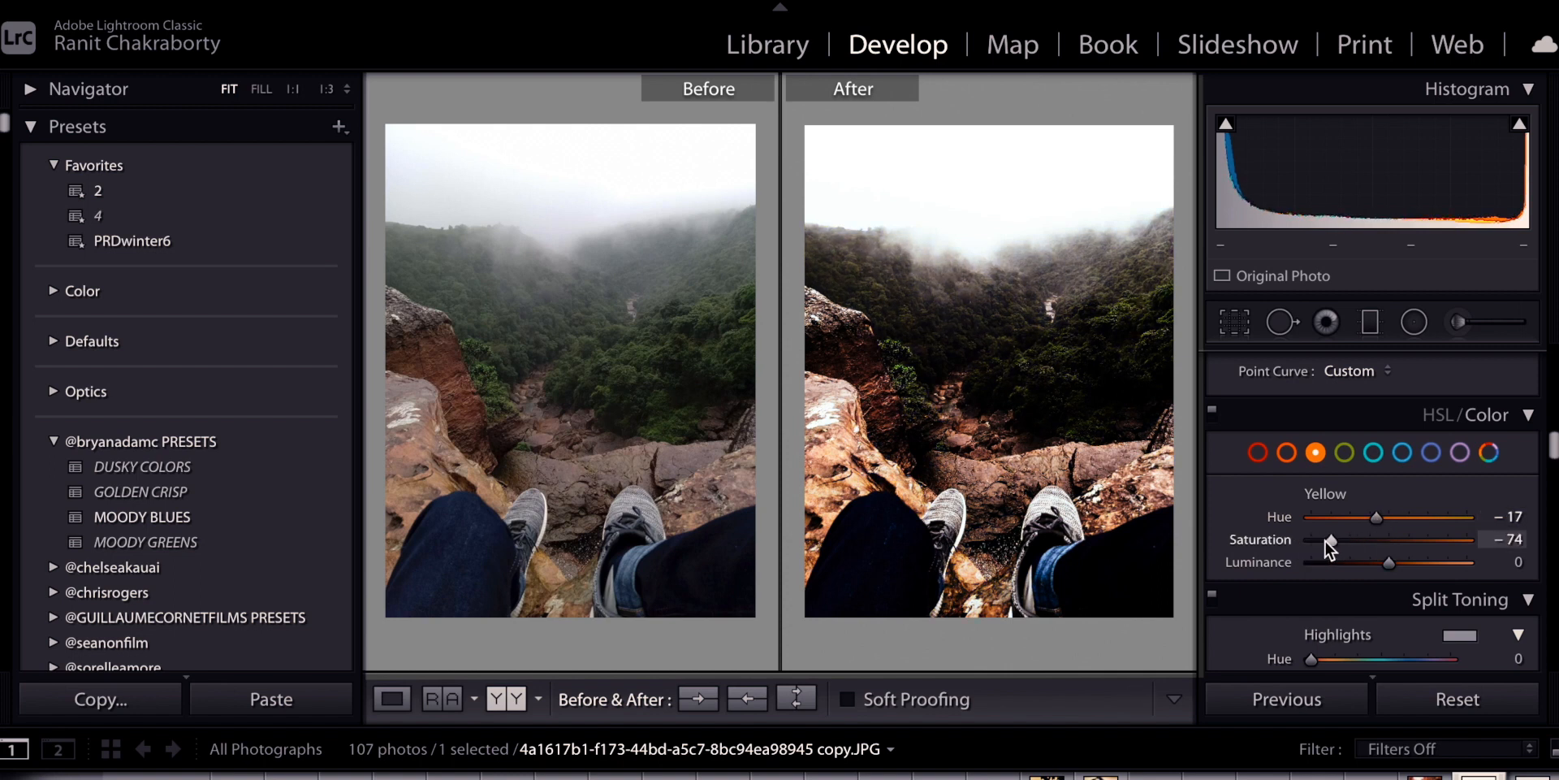
Drop Green, Aqua, Blue, Purple and Magenta saturation each to -100
click(1348, 455)
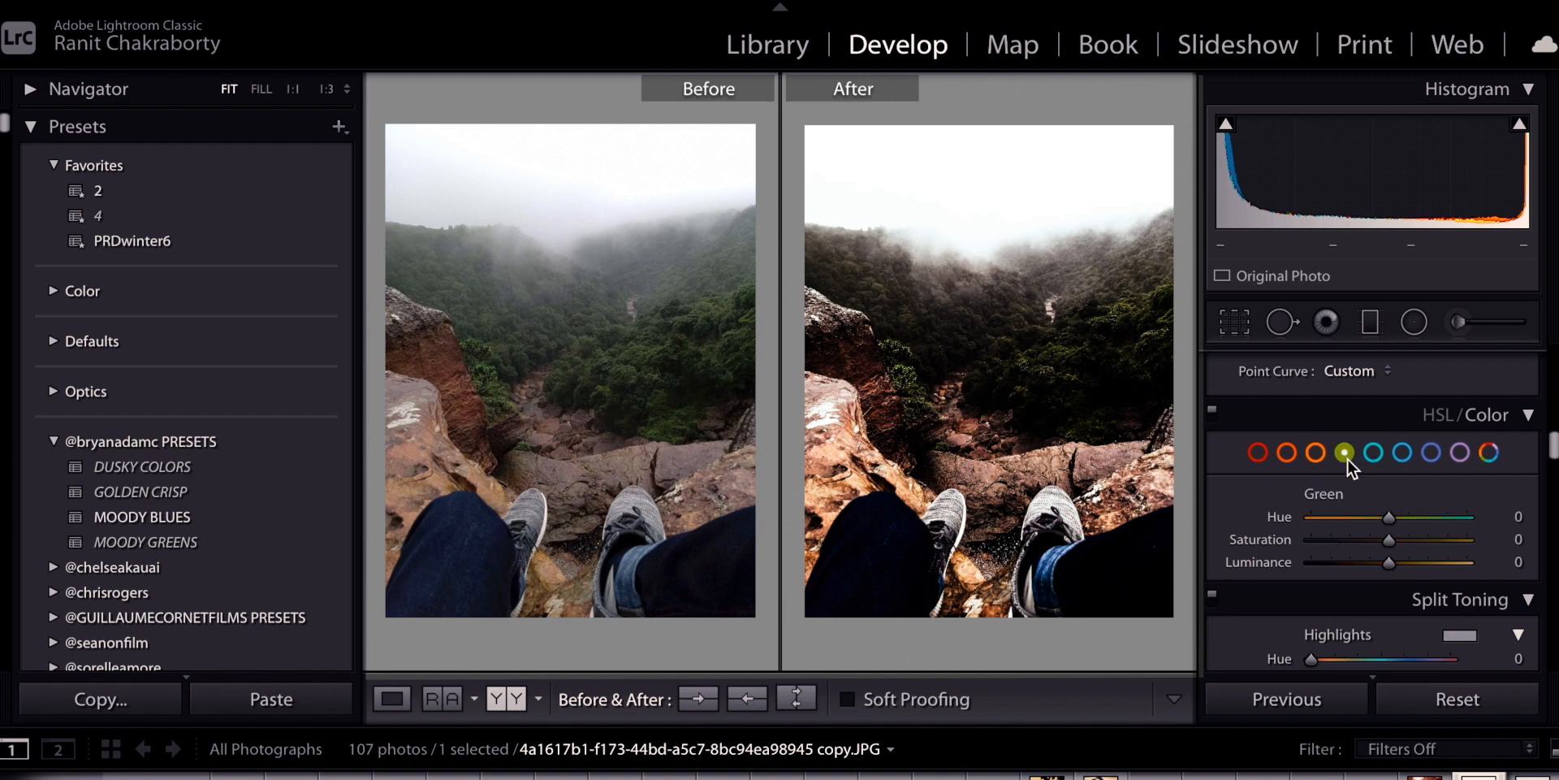
drag(1391, 539, 1257, 538)
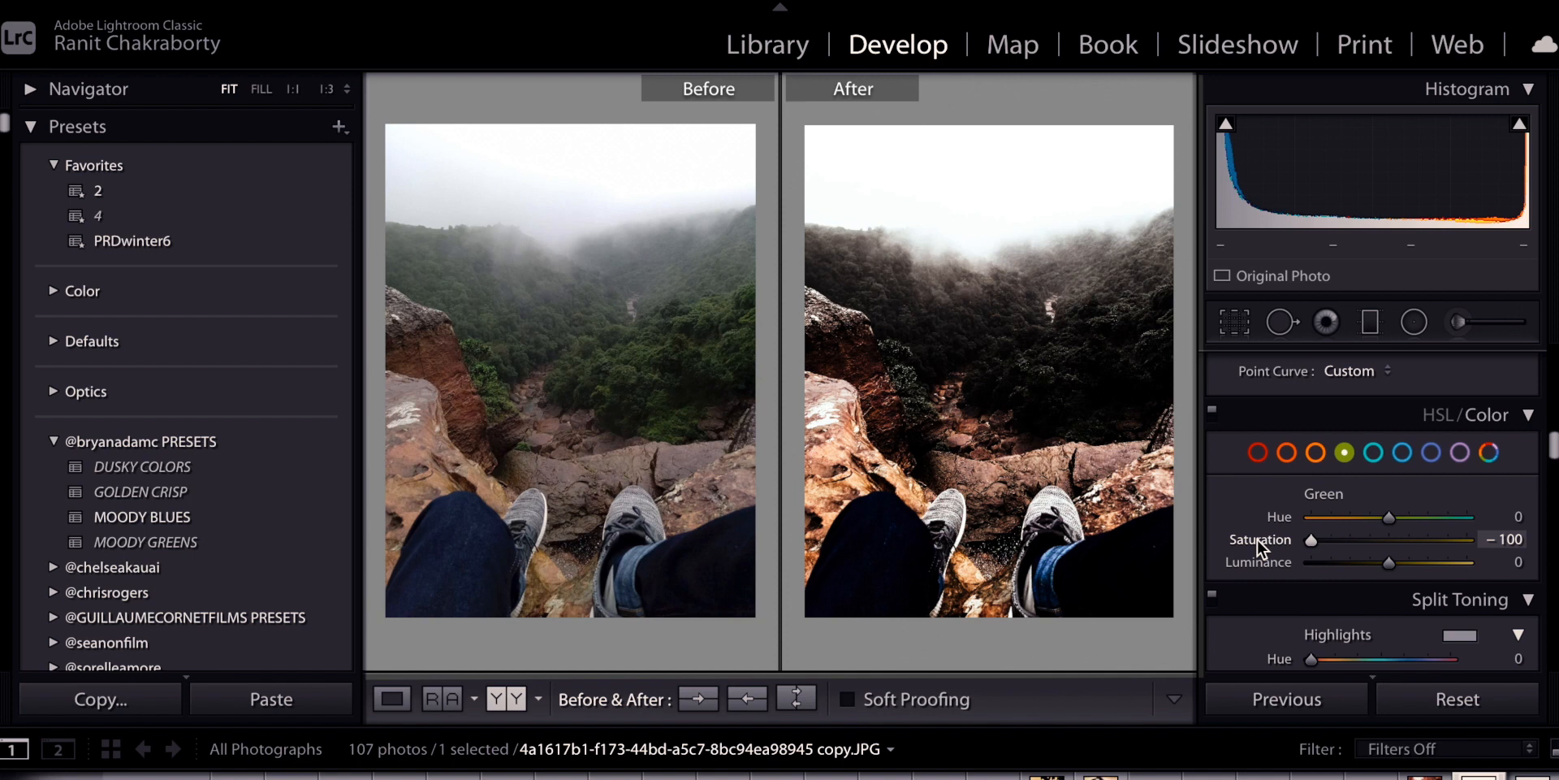
click(1371, 452)
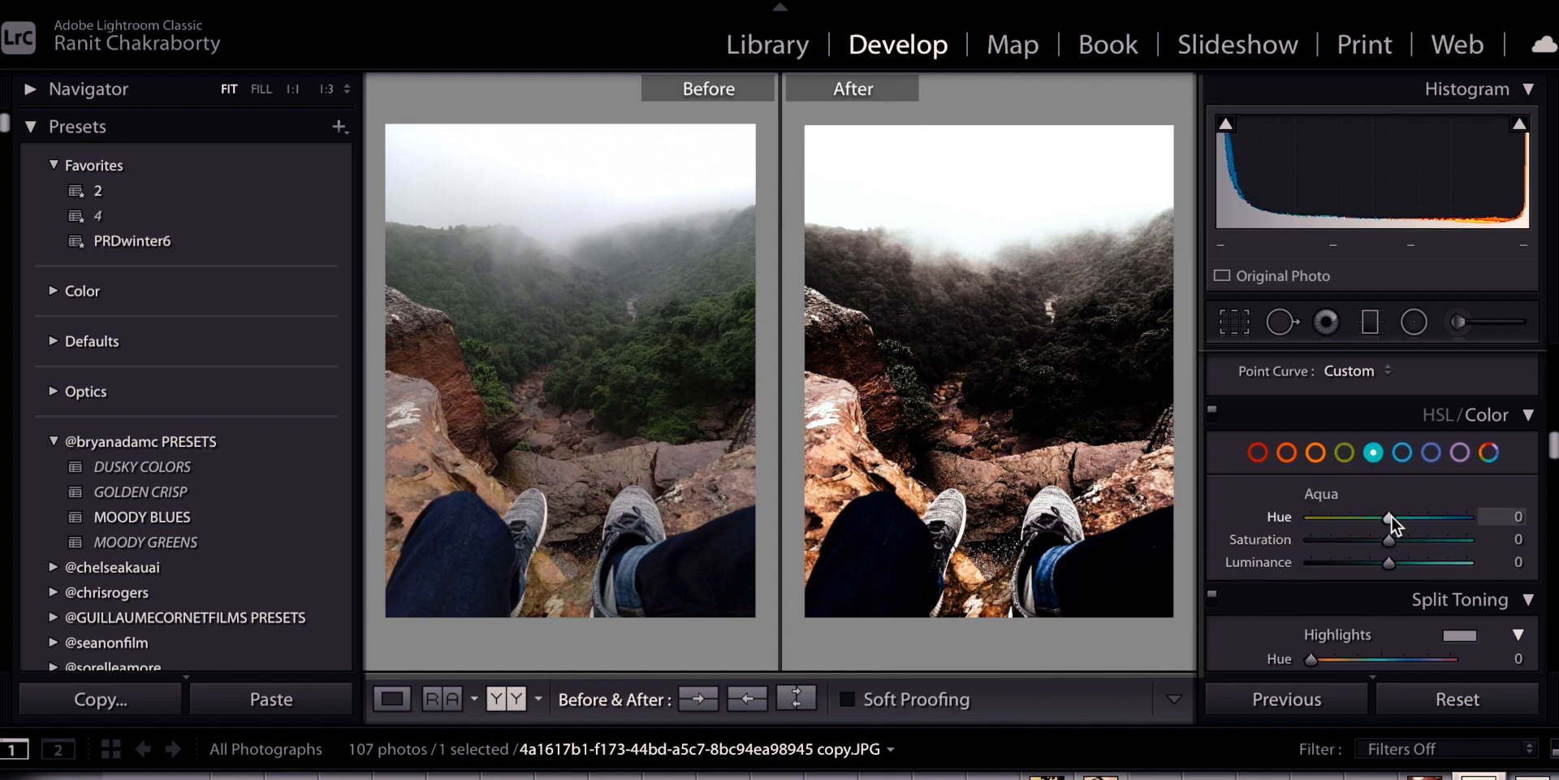
drag(1389, 539, 1282, 549)
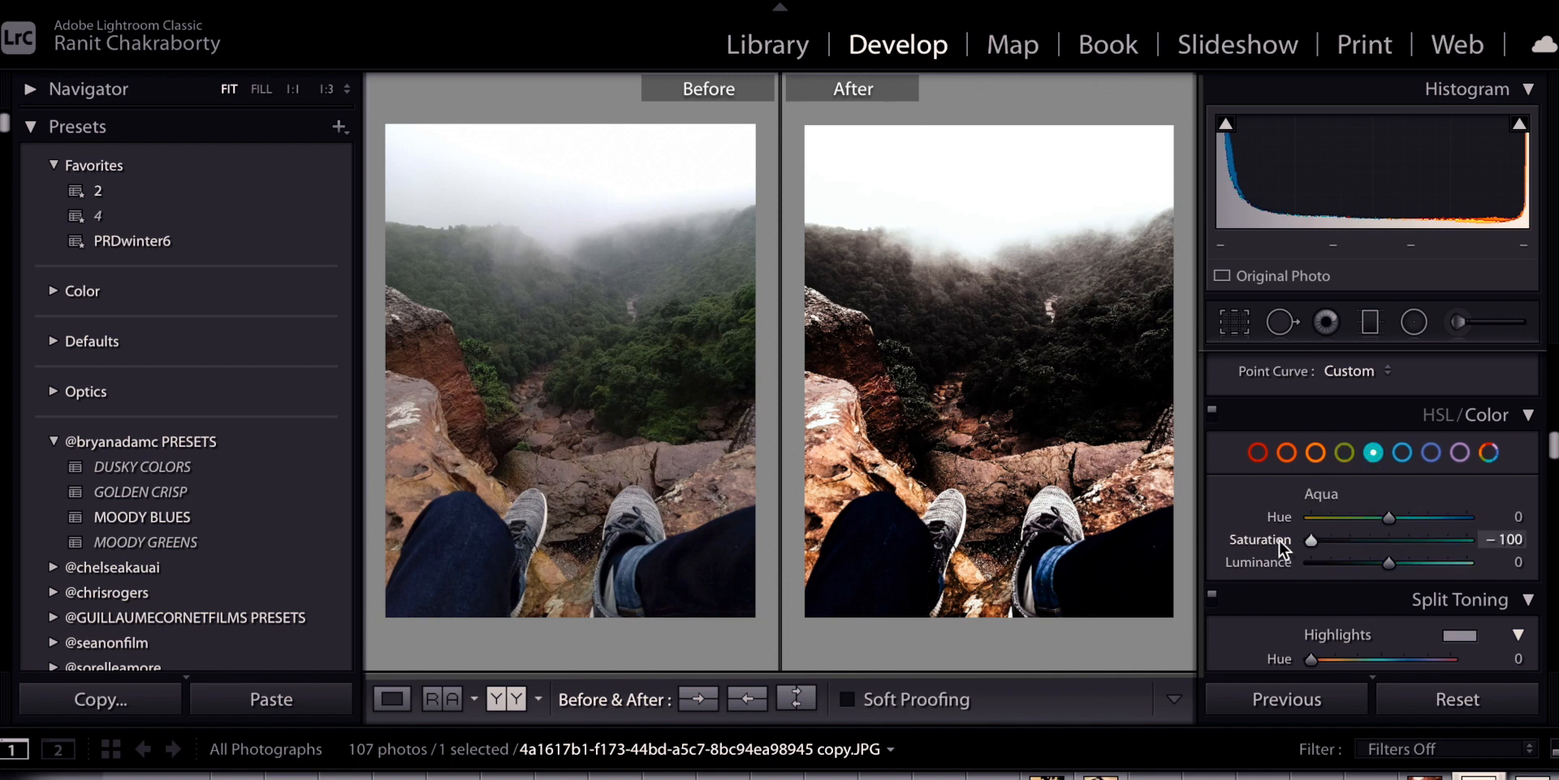
click(1410, 456)
drag(1394, 542, 1221, 544)
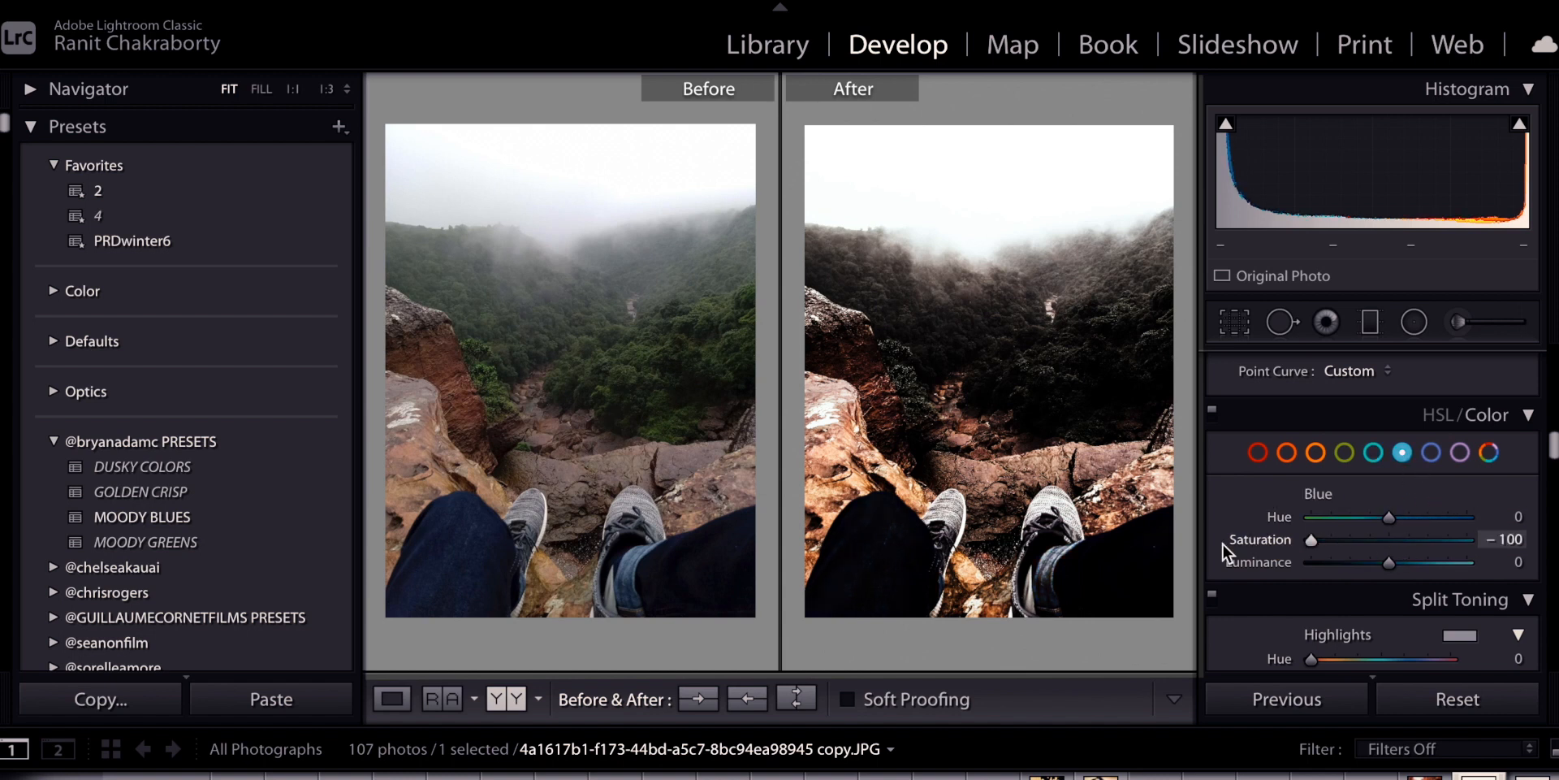
click(1430, 455)
drag(1390, 539, 1245, 539)
click(1457, 455)
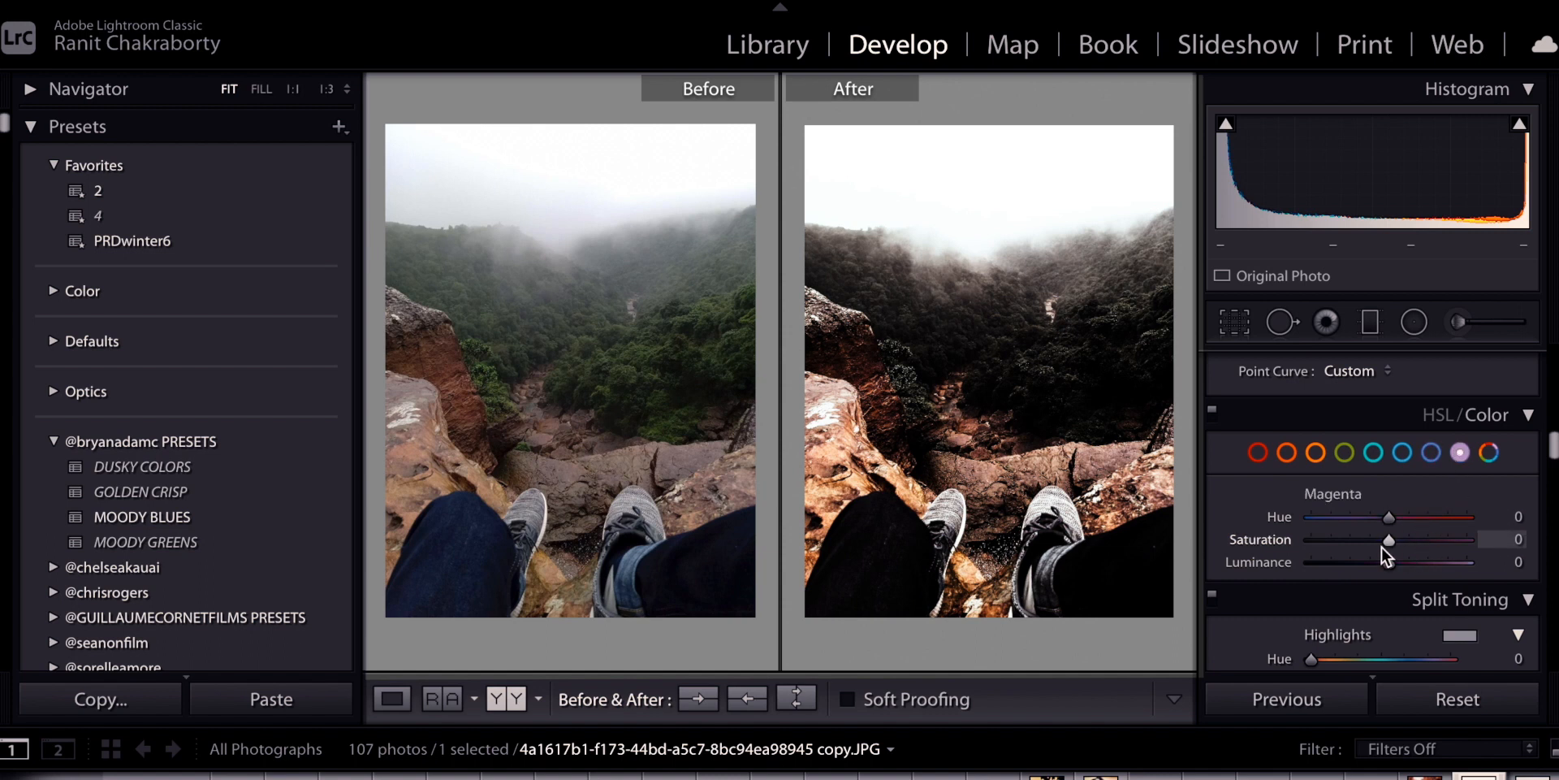
drag(1385, 543, 1292, 543)
scroll(1421, 511, down, 2)
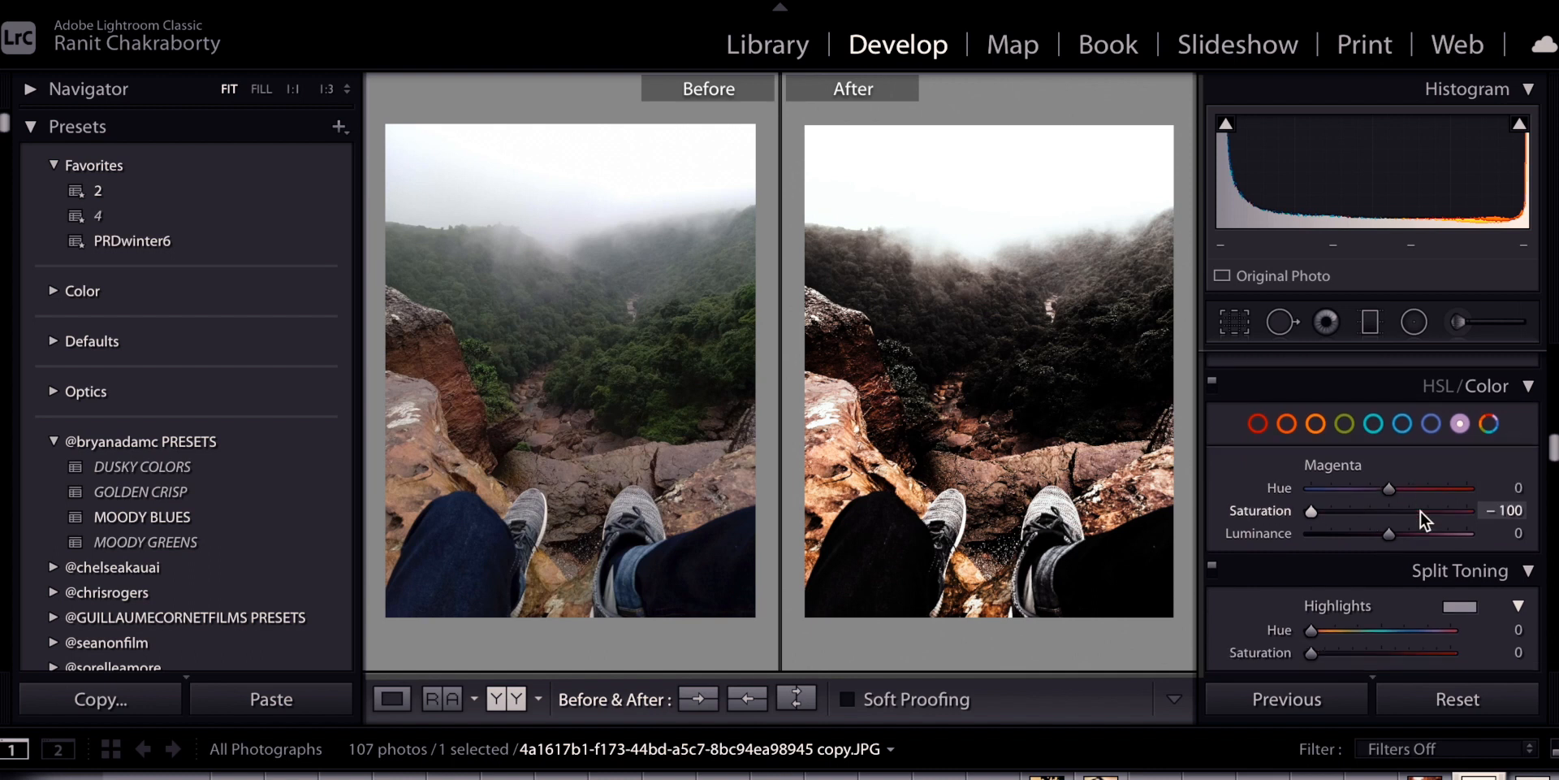
scroll(1420, 510, down, 3)
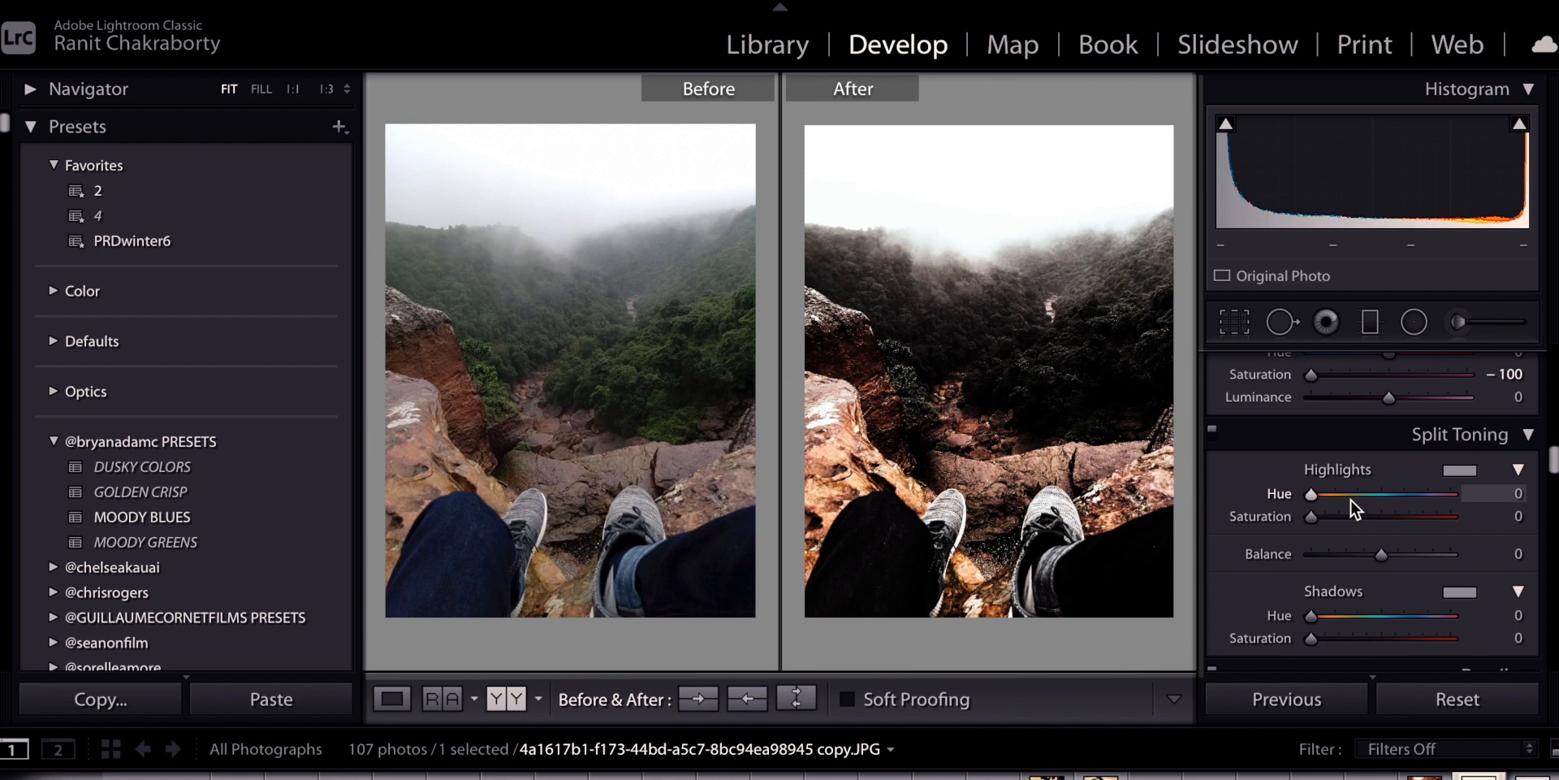
In Split Toning, set Shadows Saturation to 35 and Shadows Hue to 216
scroll(1381, 528, down, 1)
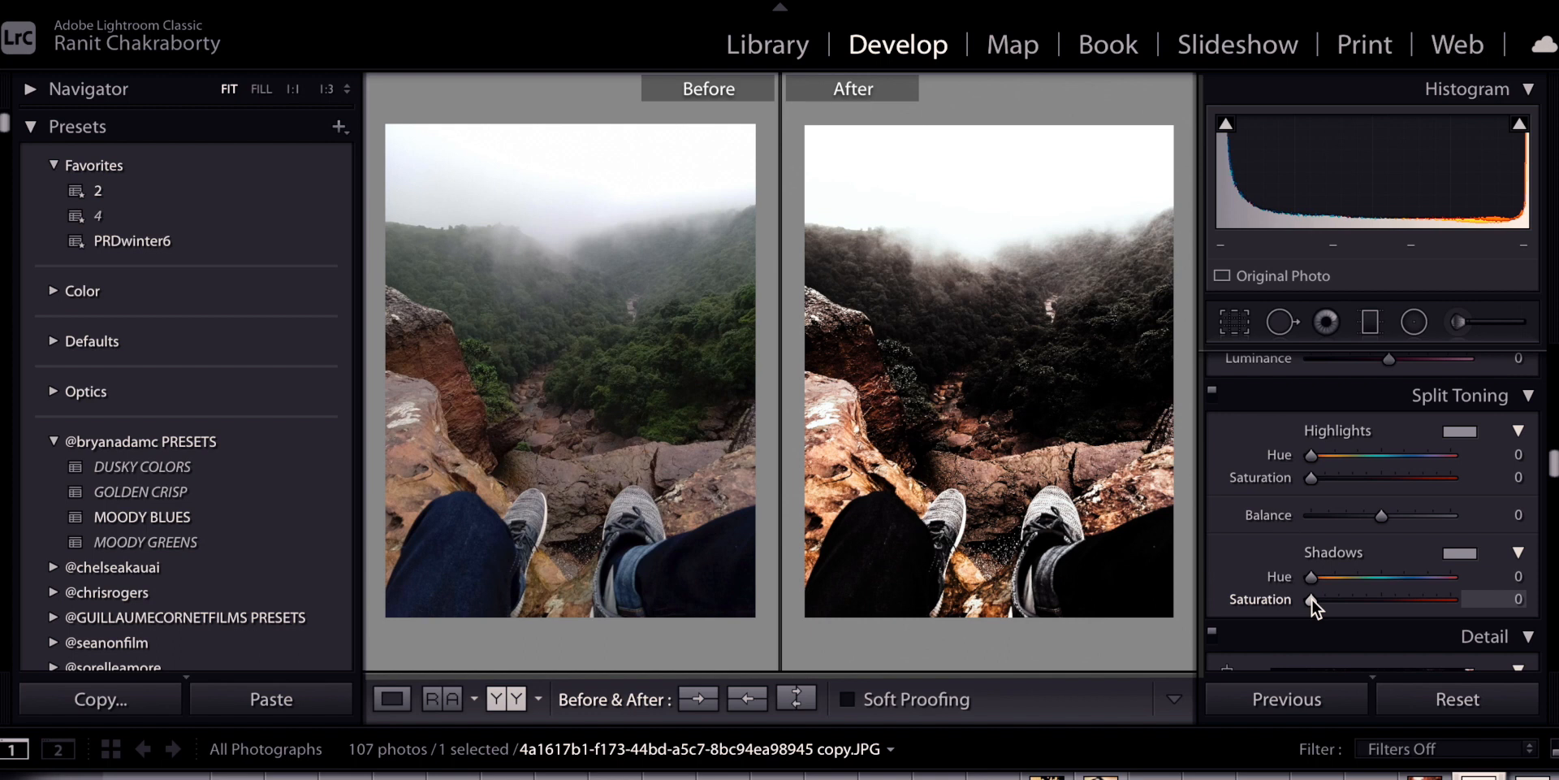
drag(1312, 598, 1361, 602)
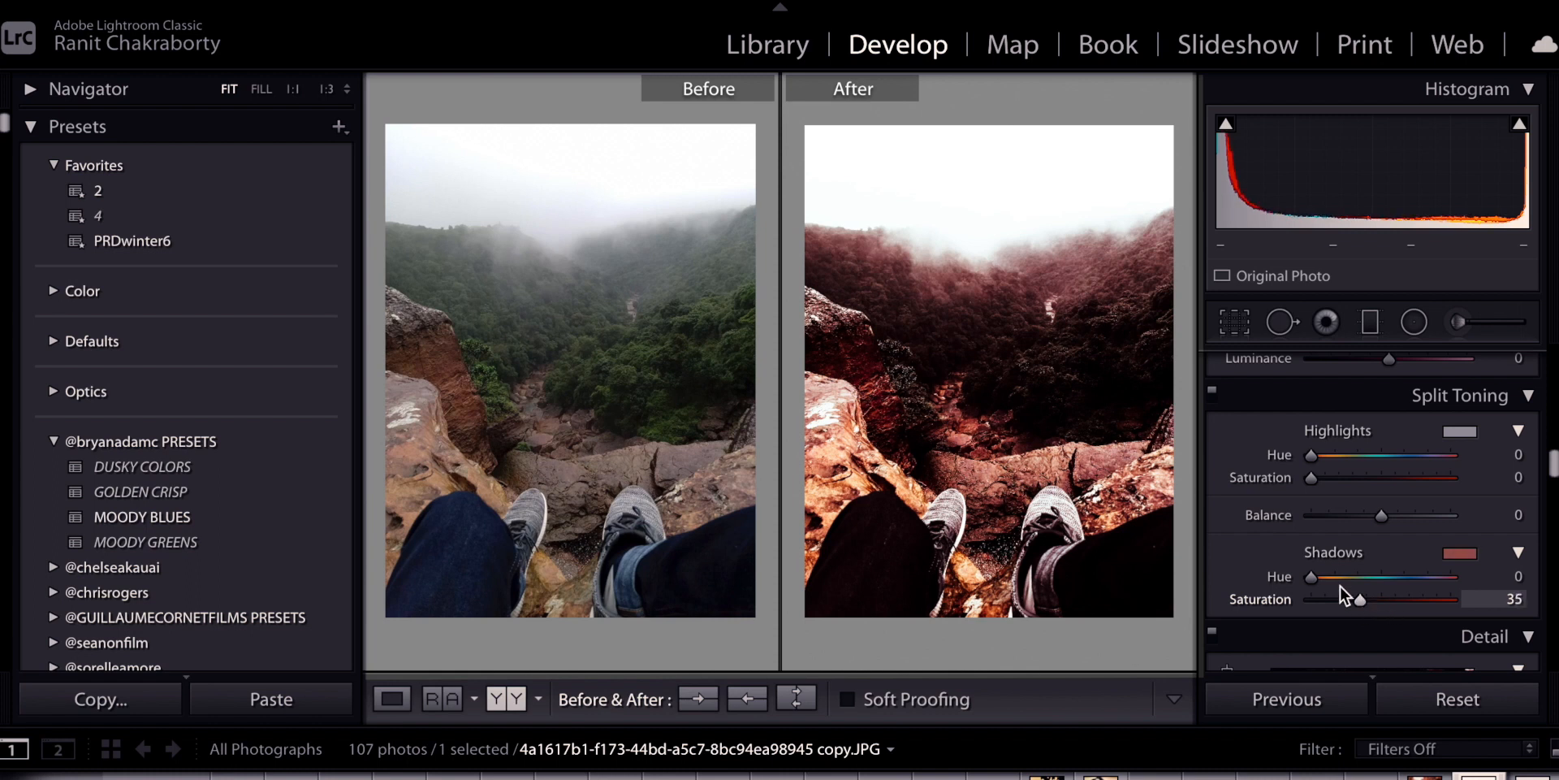
drag(1310, 575, 1393, 588)
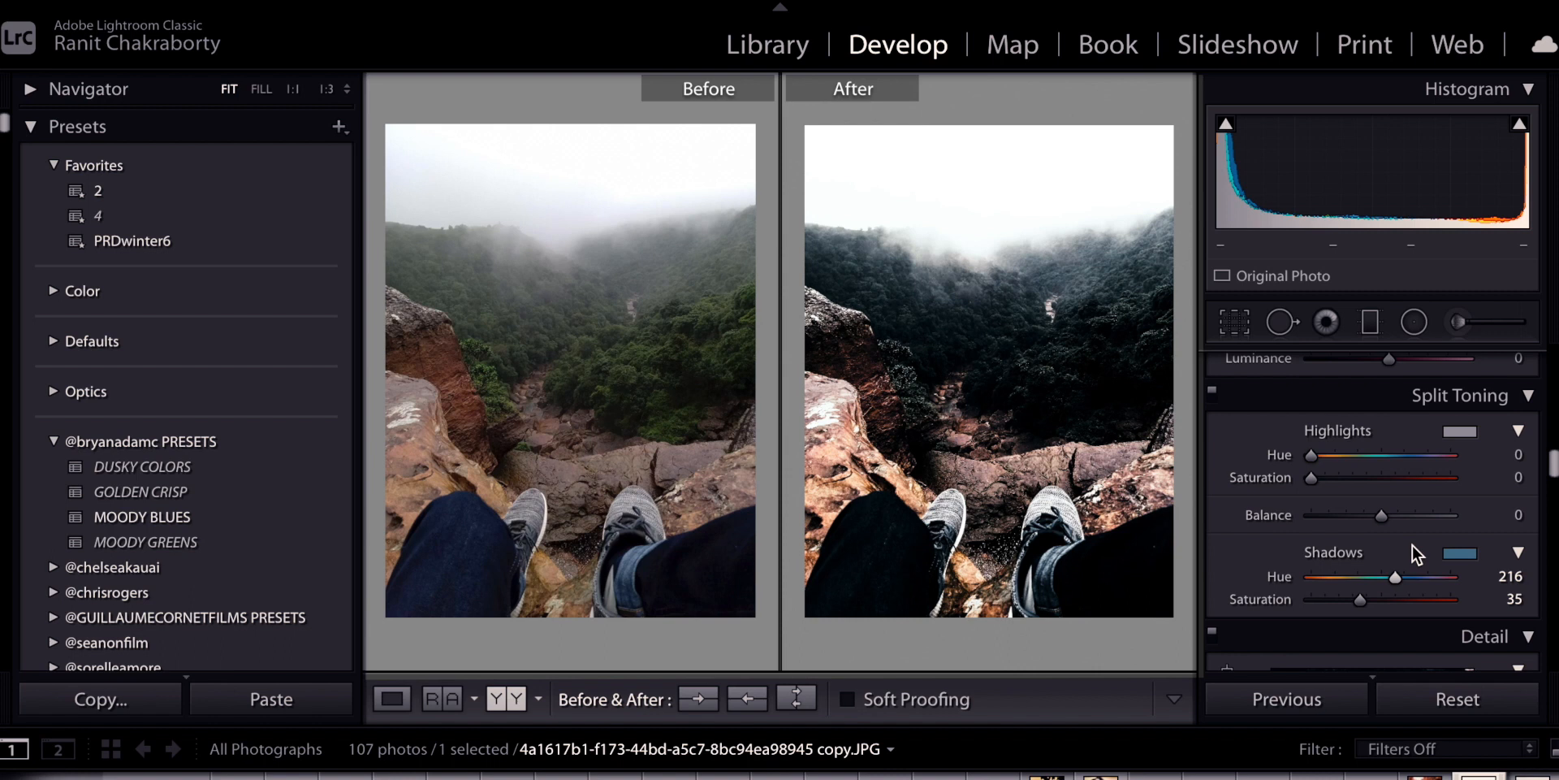
scroll(1412, 544, down, 5)
Scroll past Detail, Lens Corrections, Transform and Effects down to the Calibration panel
scroll(1411, 544, down, 1)
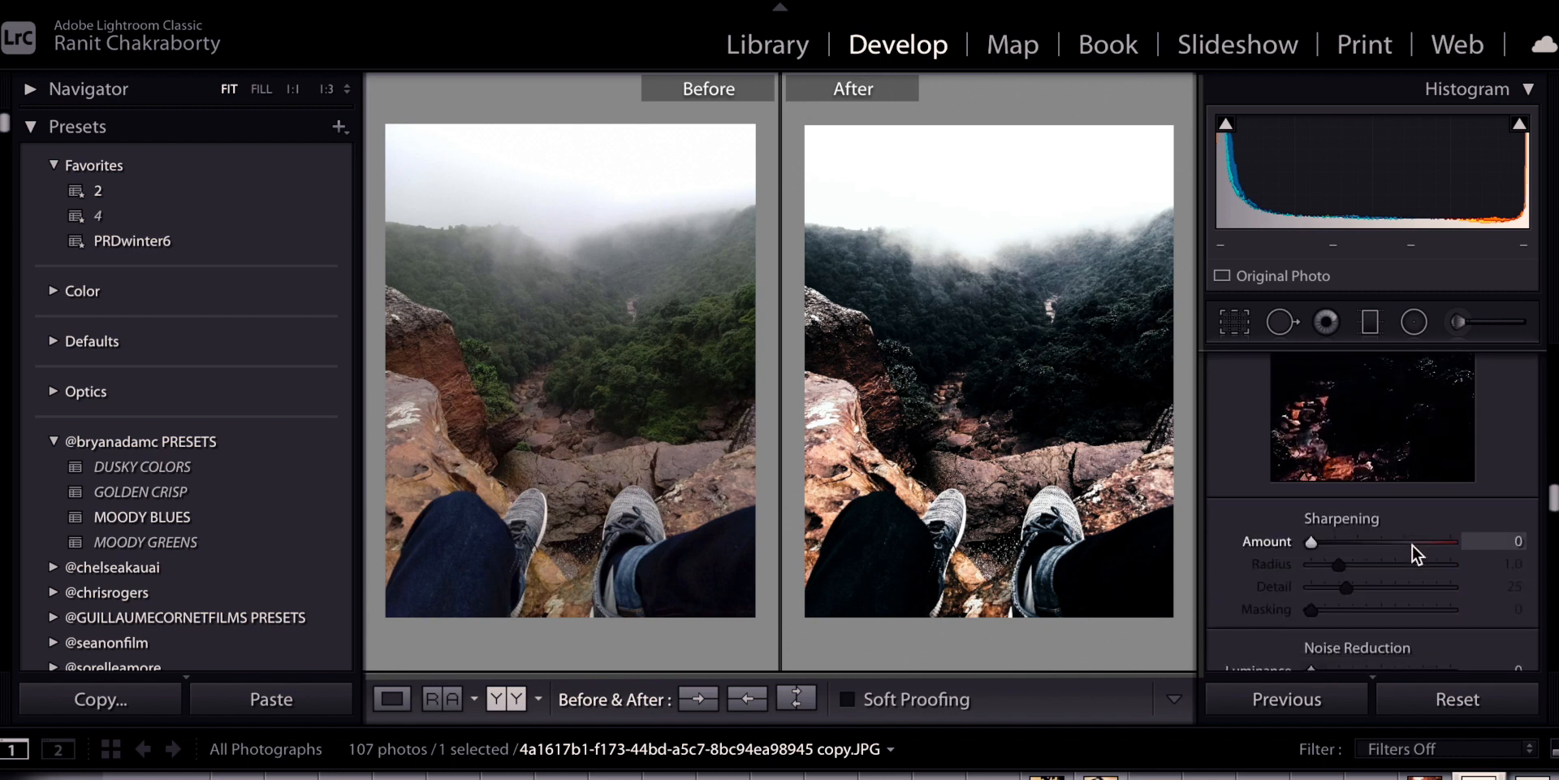
scroll(1412, 544, down, 2)
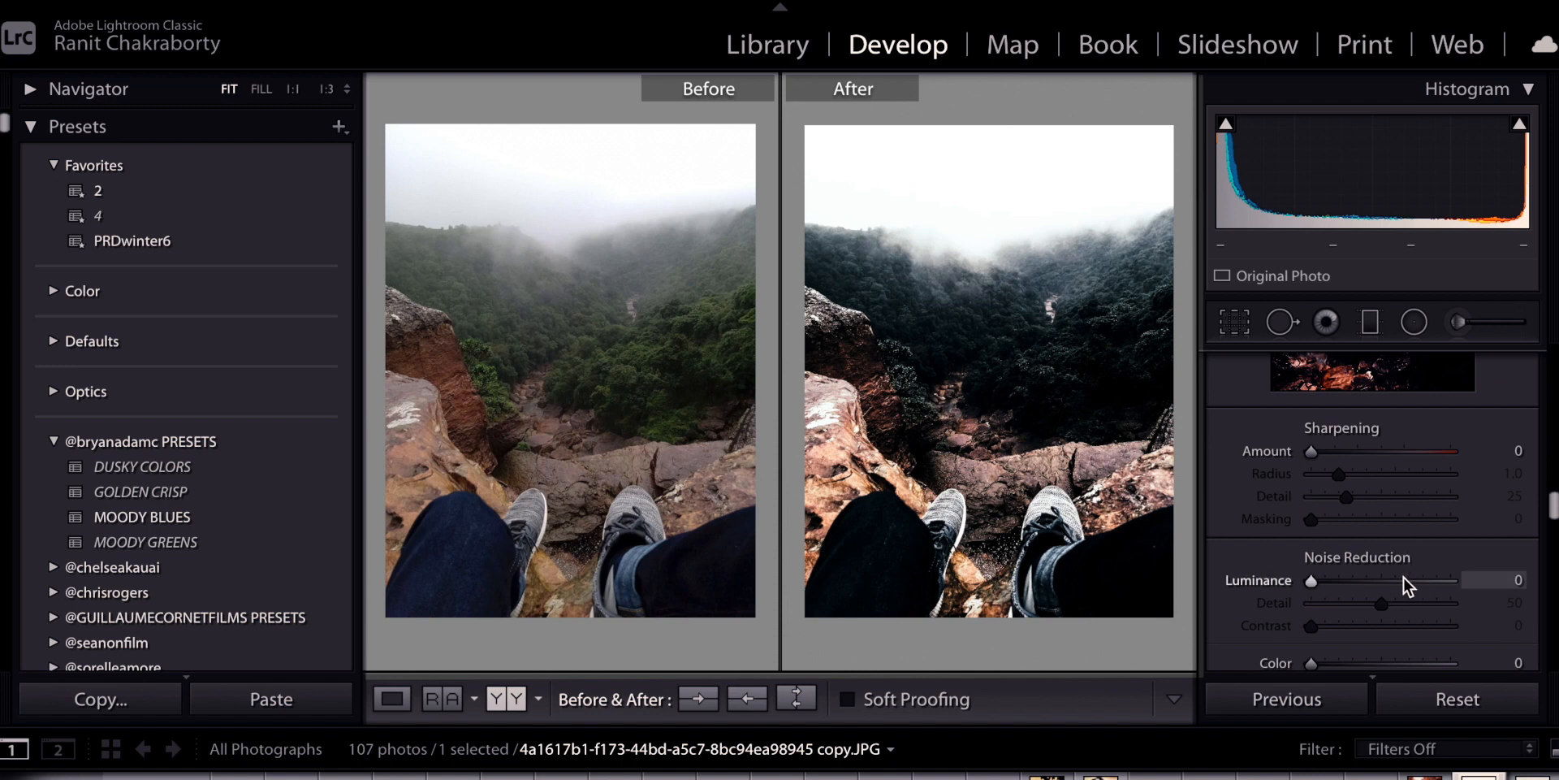
scroll(1404, 576, down, 5)
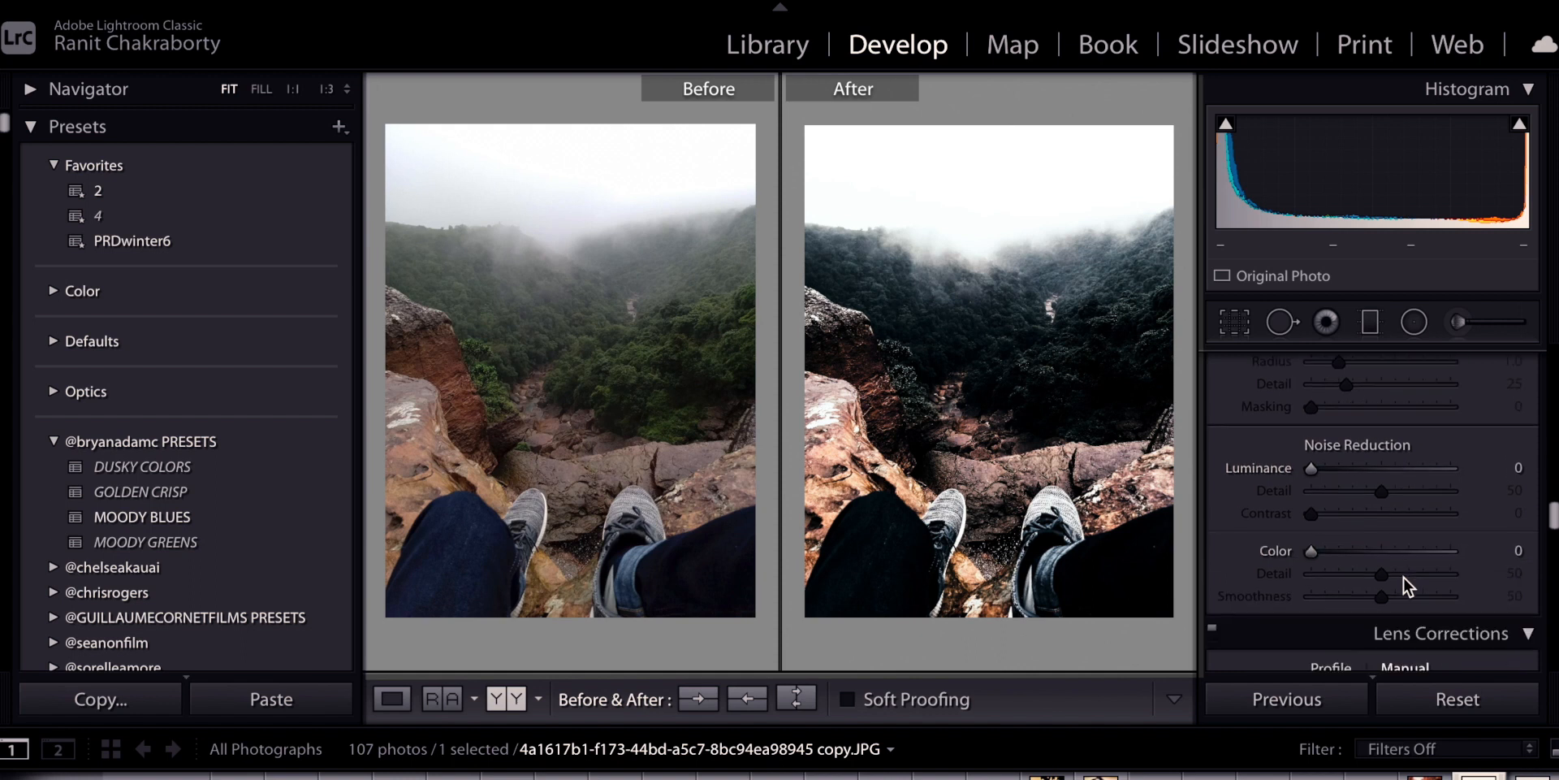
scroll(1318, 557, down, 7)
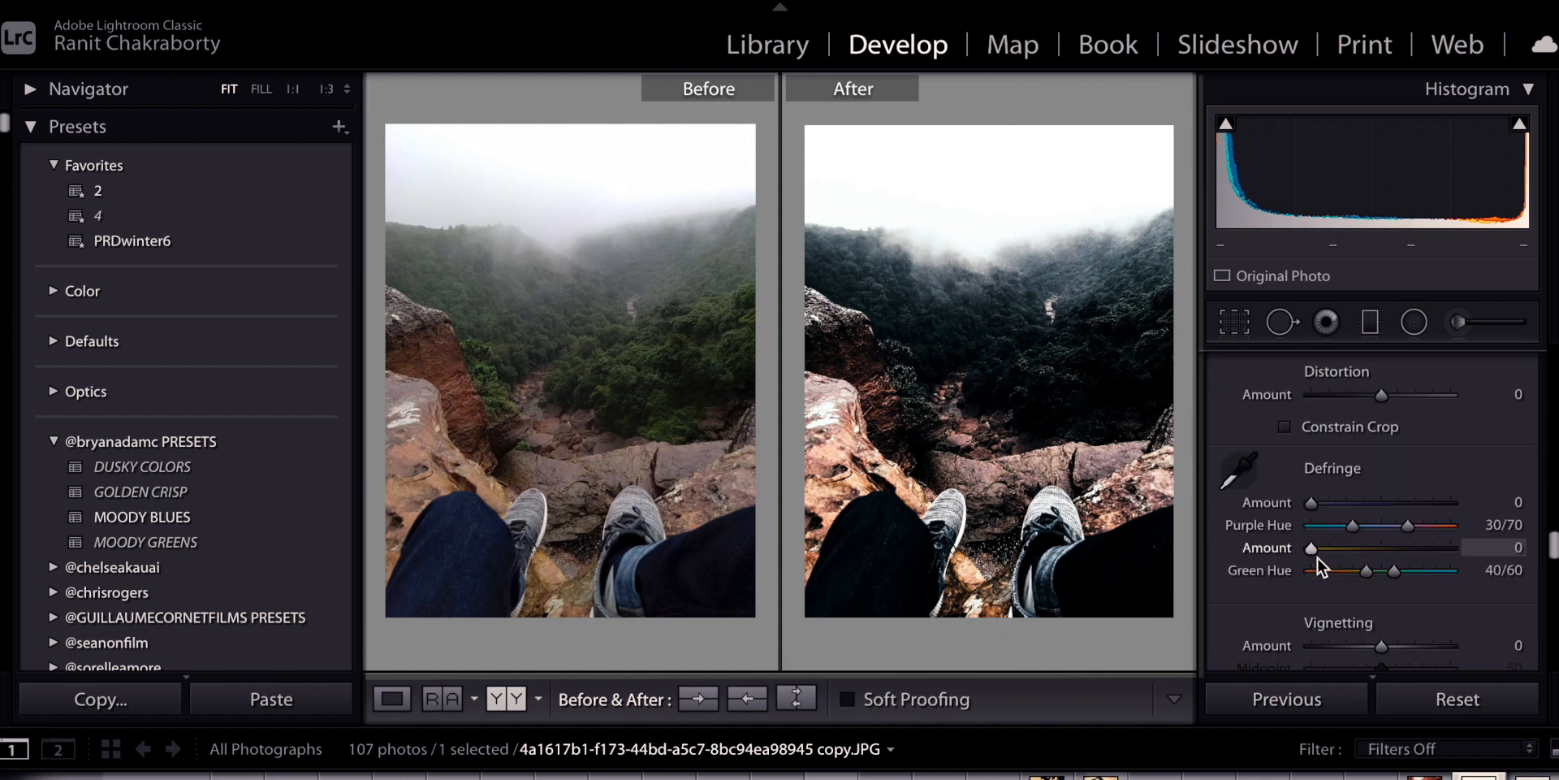
scroll(1318, 557, down, 12)
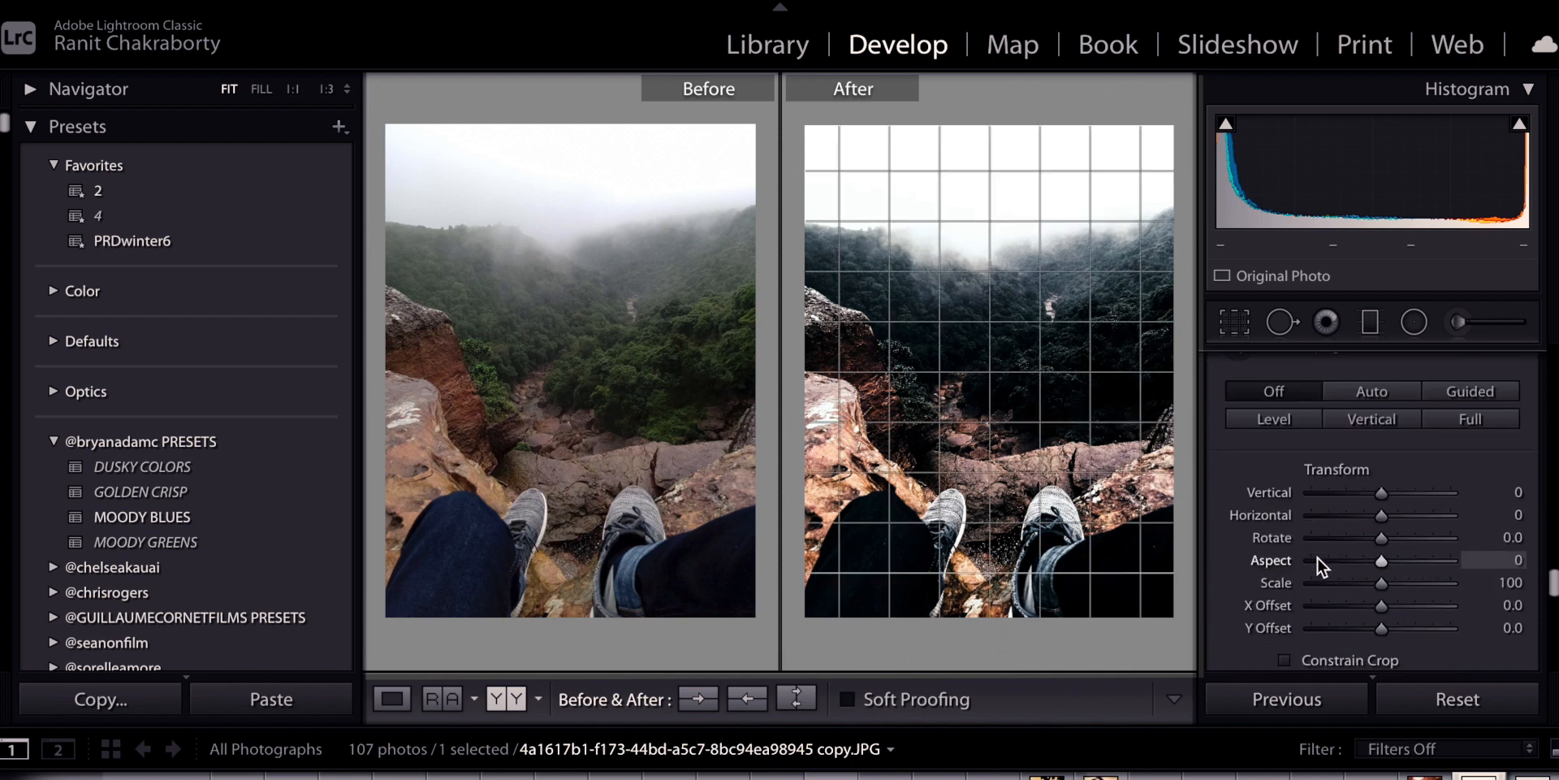
scroll(1318, 557, down, 10)
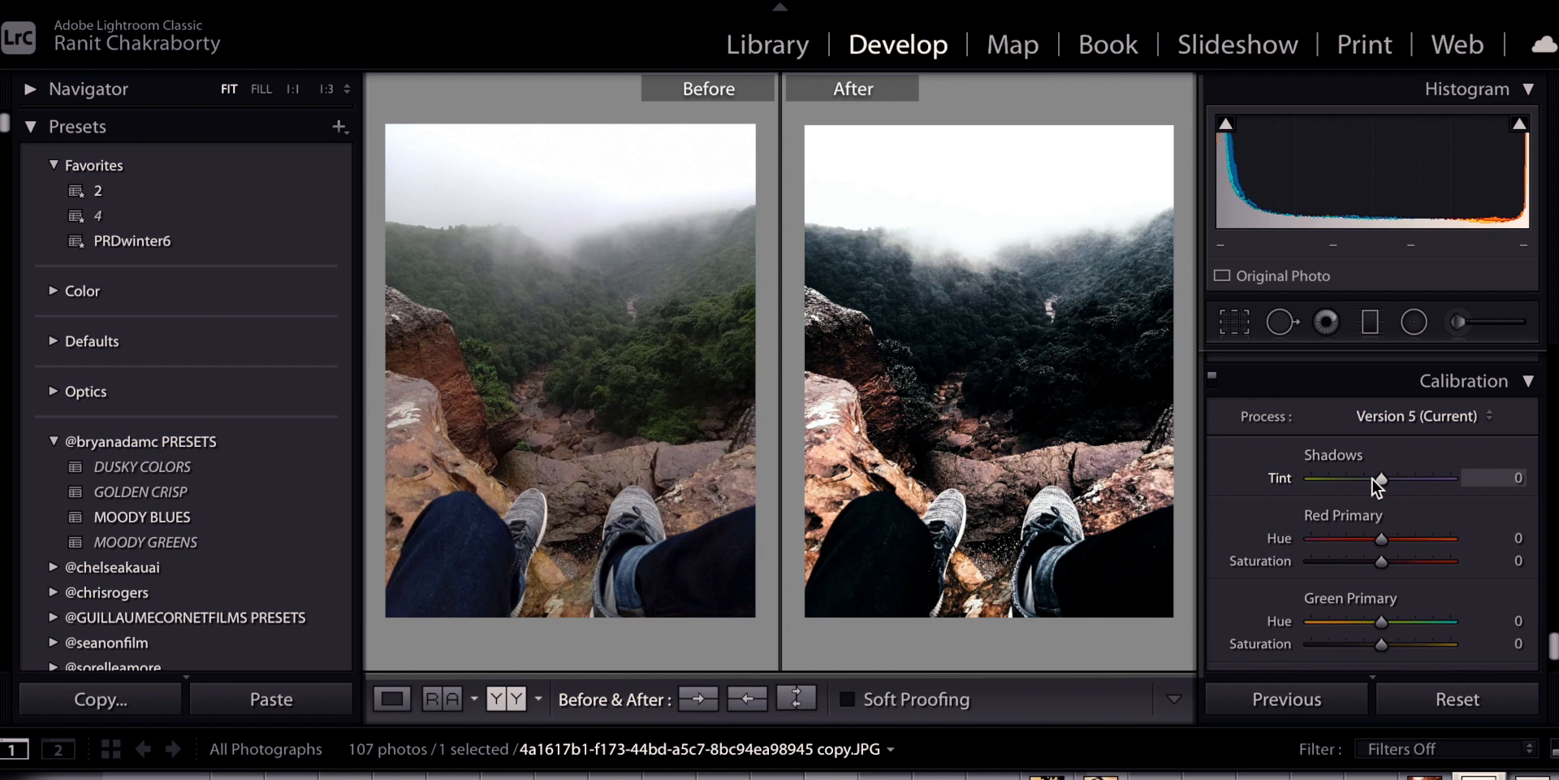
Set calibration Shadows Tint -5, Red +28/+39, Green +59/-23, Blue Hue -5/Sat -12
drag(1376, 477, 1380, 491)
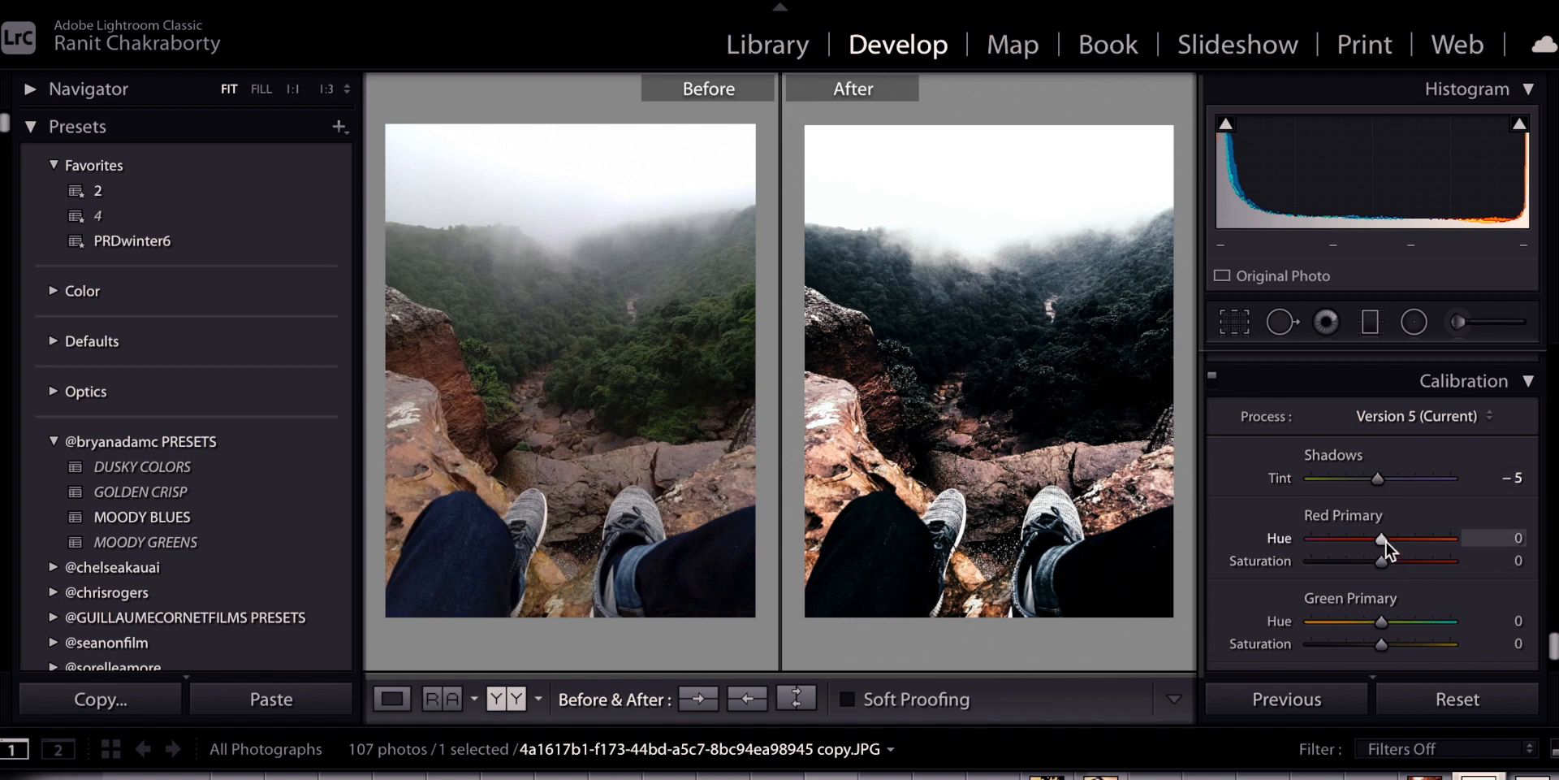
drag(1386, 541, 1405, 571)
scroll(1405, 572, down, 1)
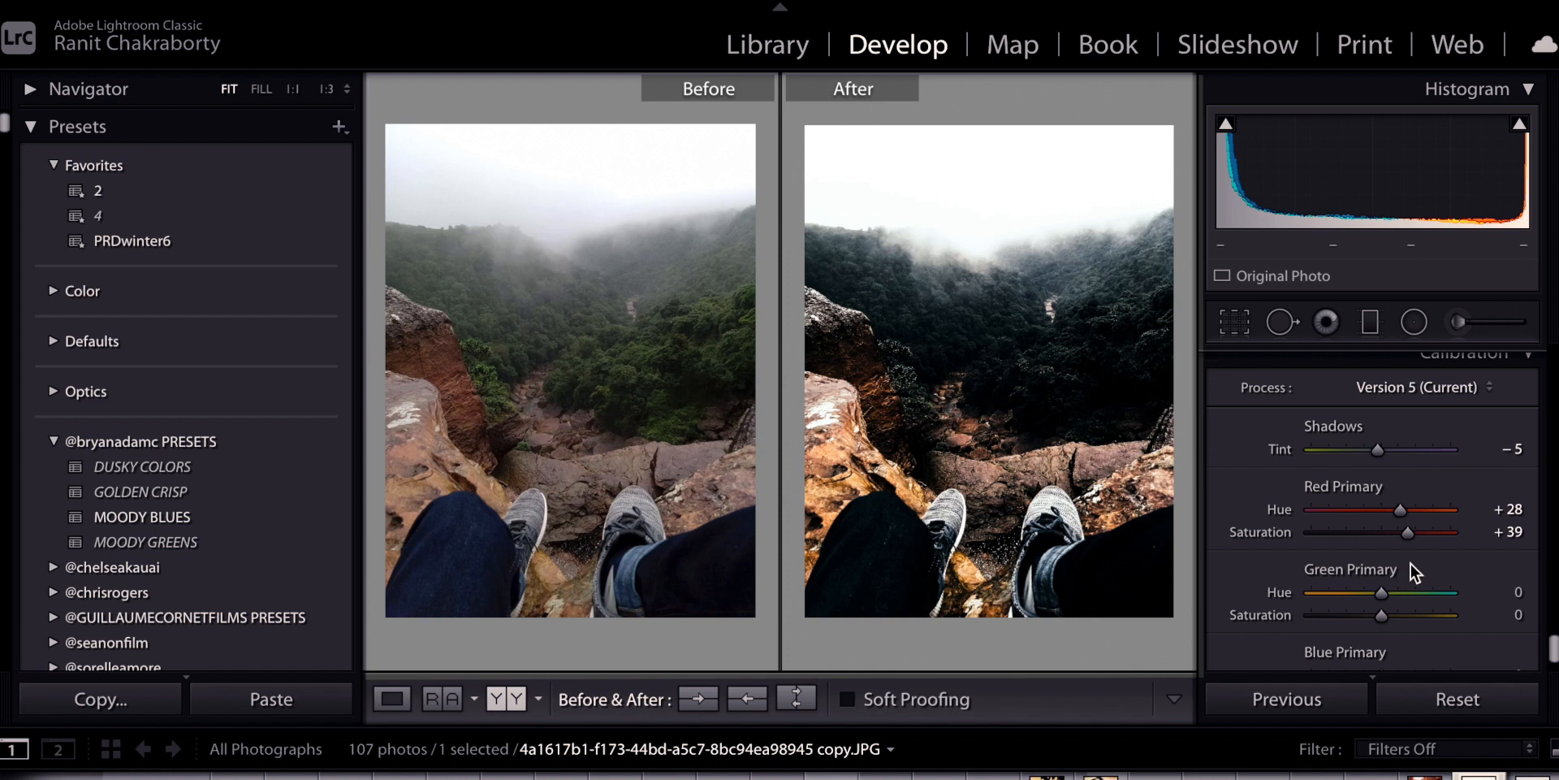
drag(1386, 596, 1426, 597)
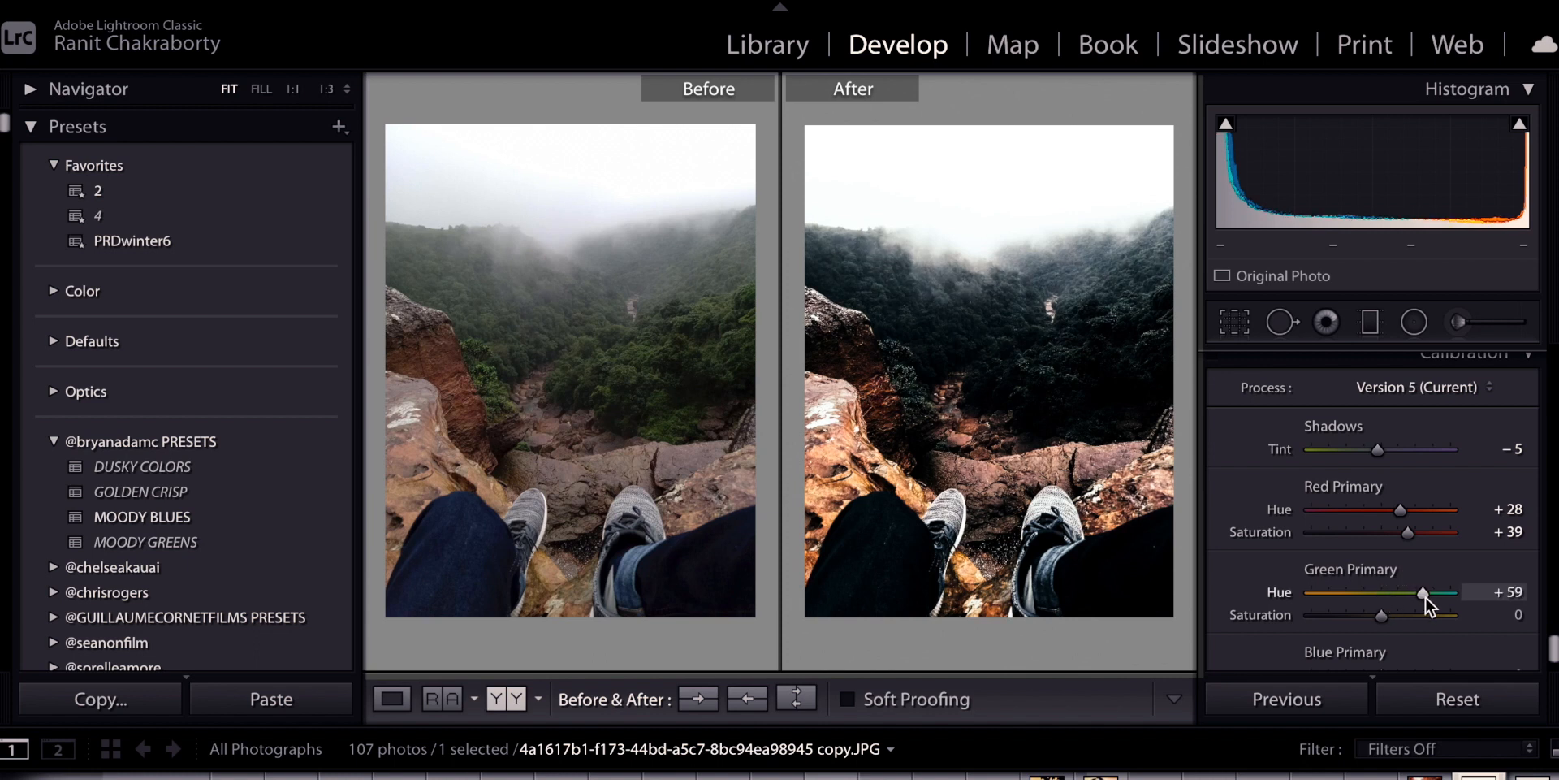
drag(1380, 616, 1364, 616)
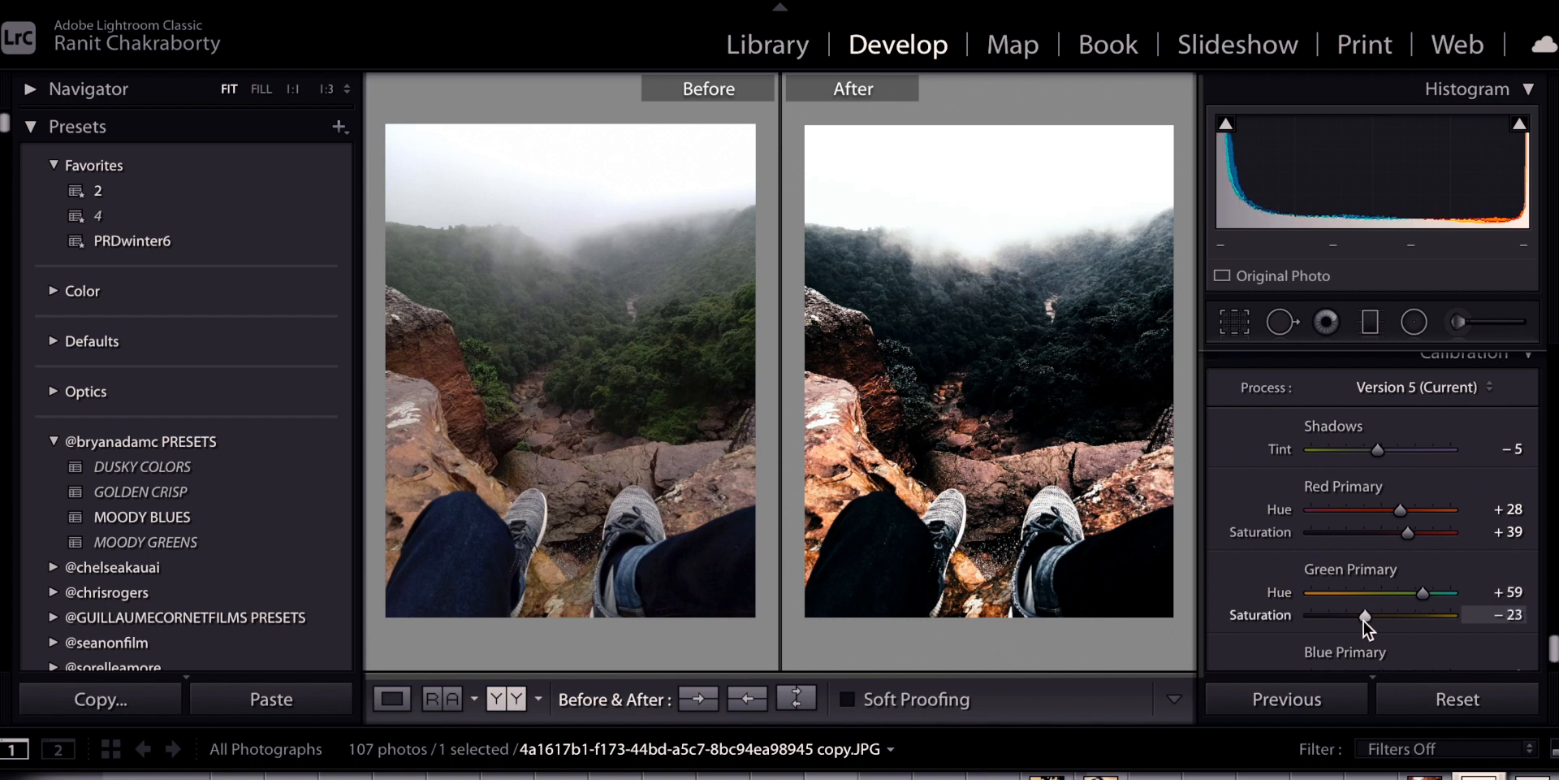
scroll(1411, 593, down, 2)
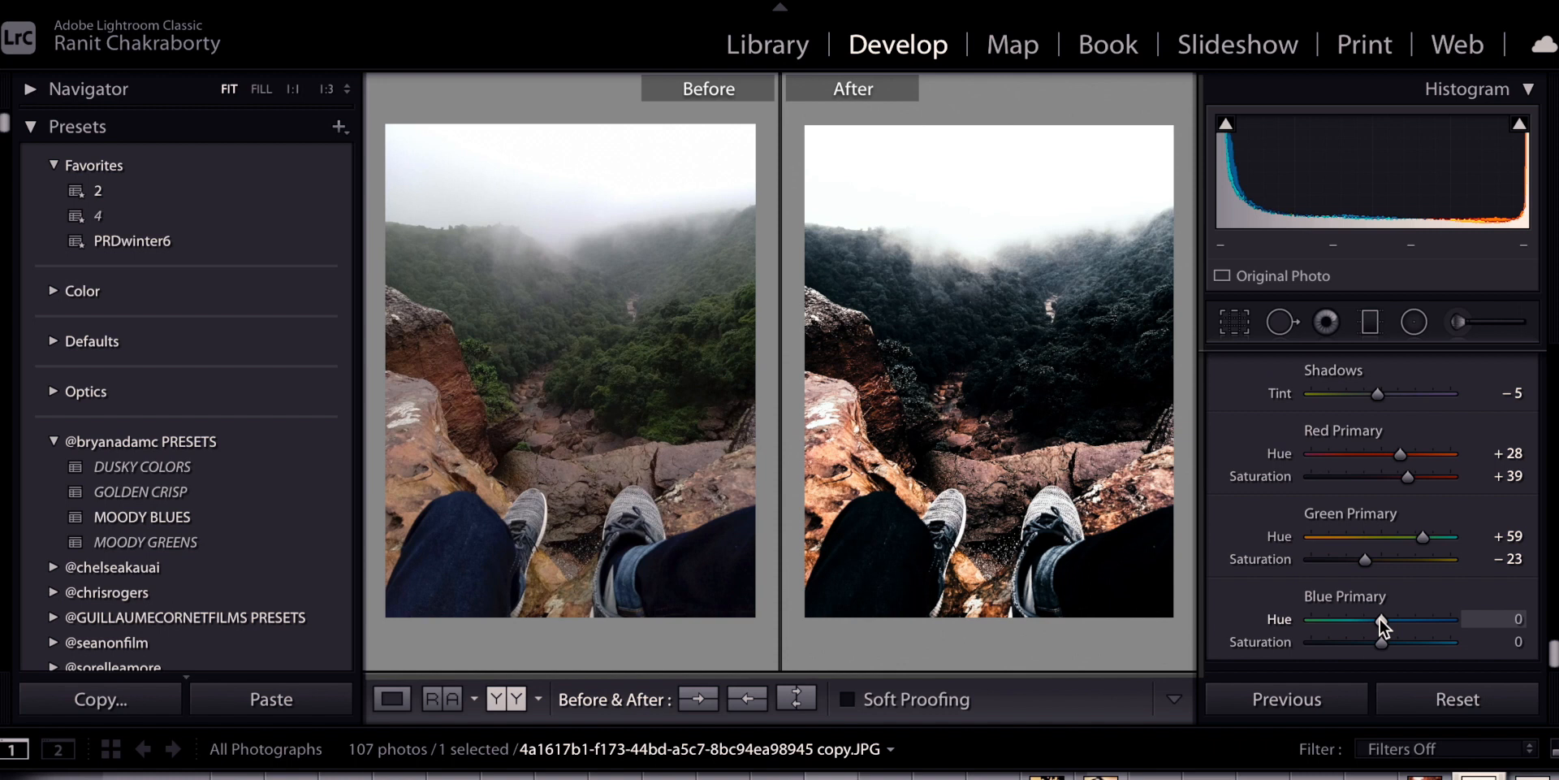
drag(1381, 617, 1374, 645)
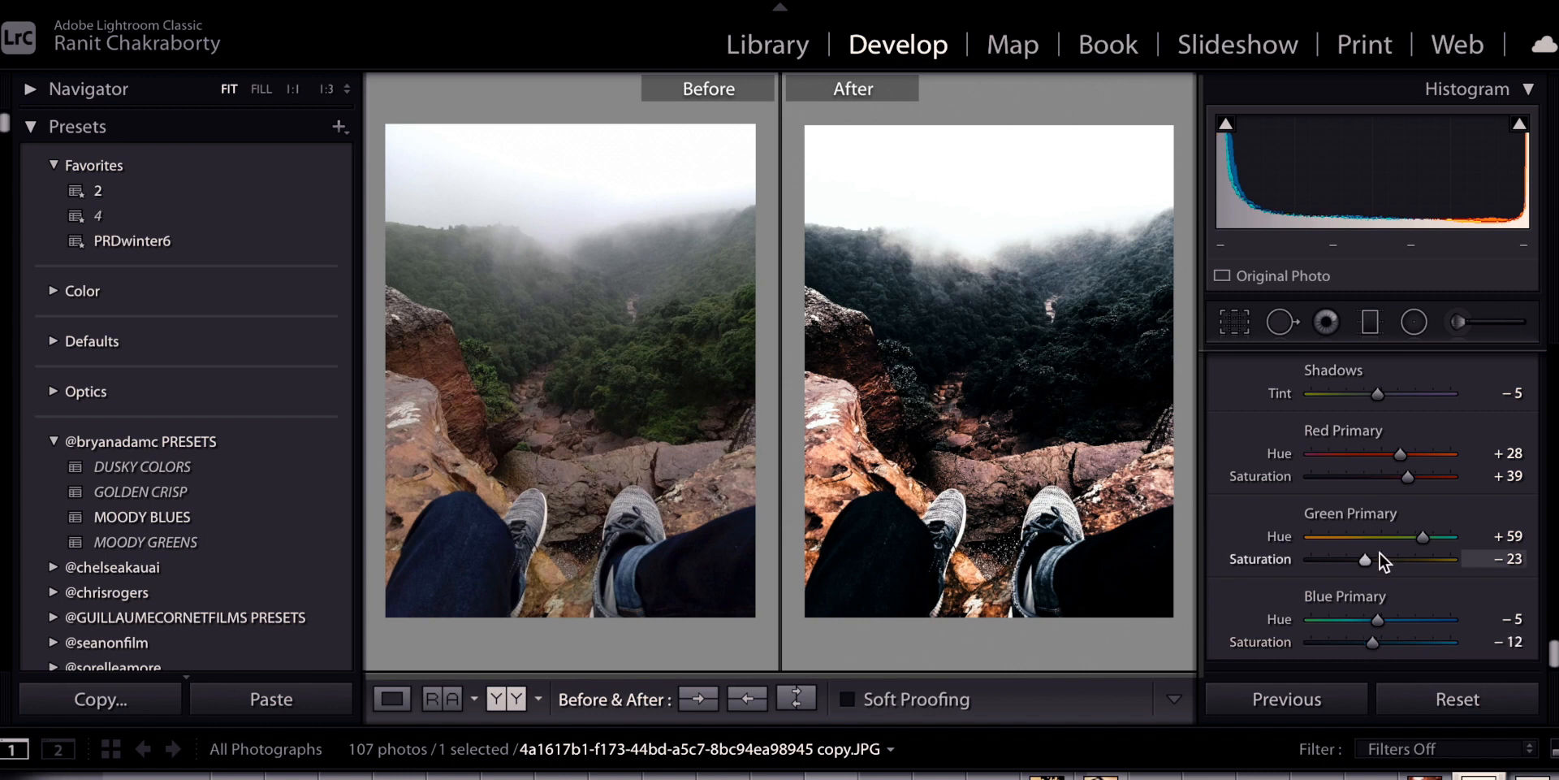
scroll(1377, 551, up, 3)
scroll(1381, 552, up, 15)
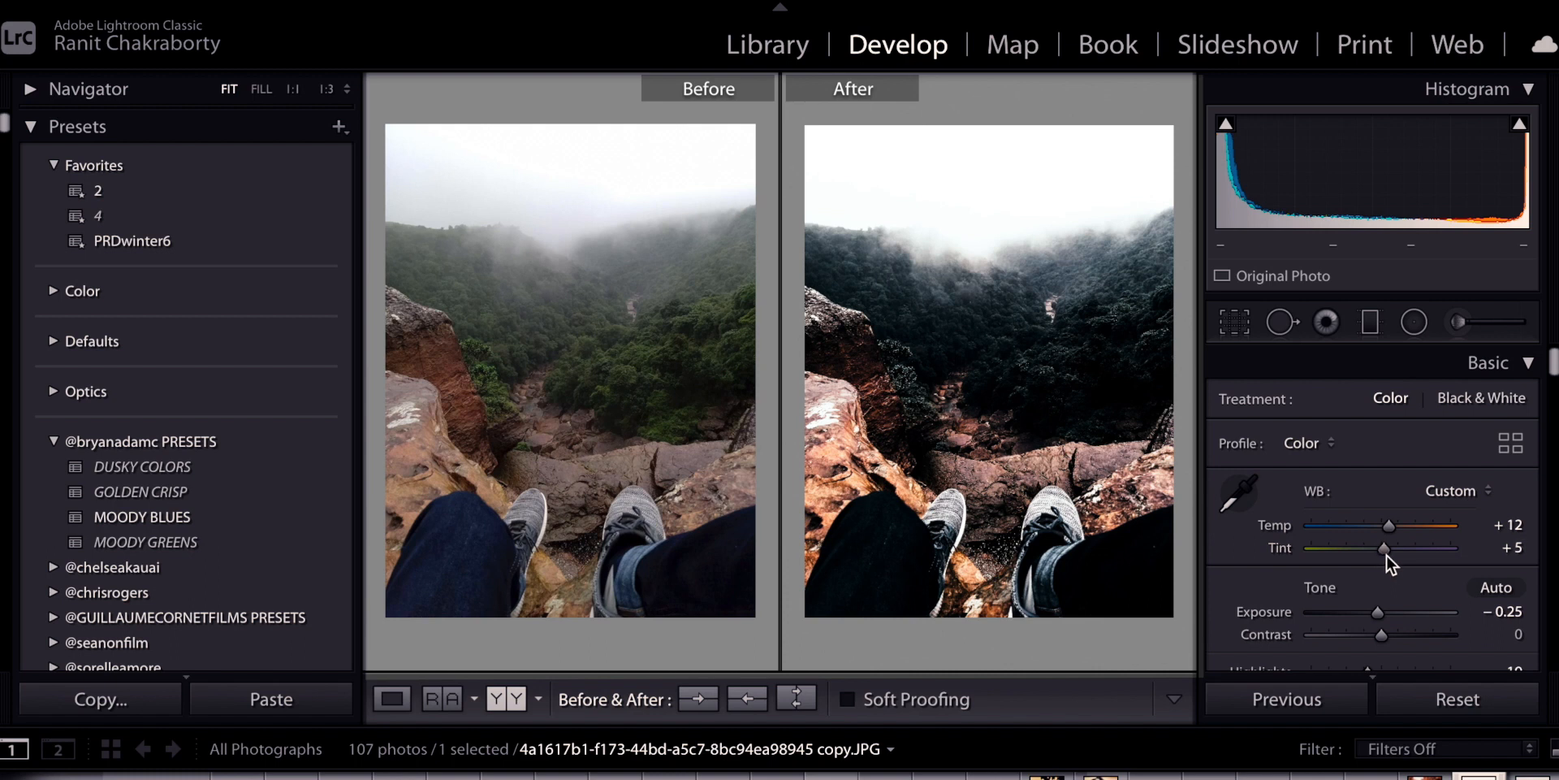
Set Shadows to +100, Highlights to -100, Whites to -51 and adjust Blacks to +1
scroll(1386, 554, down, 3)
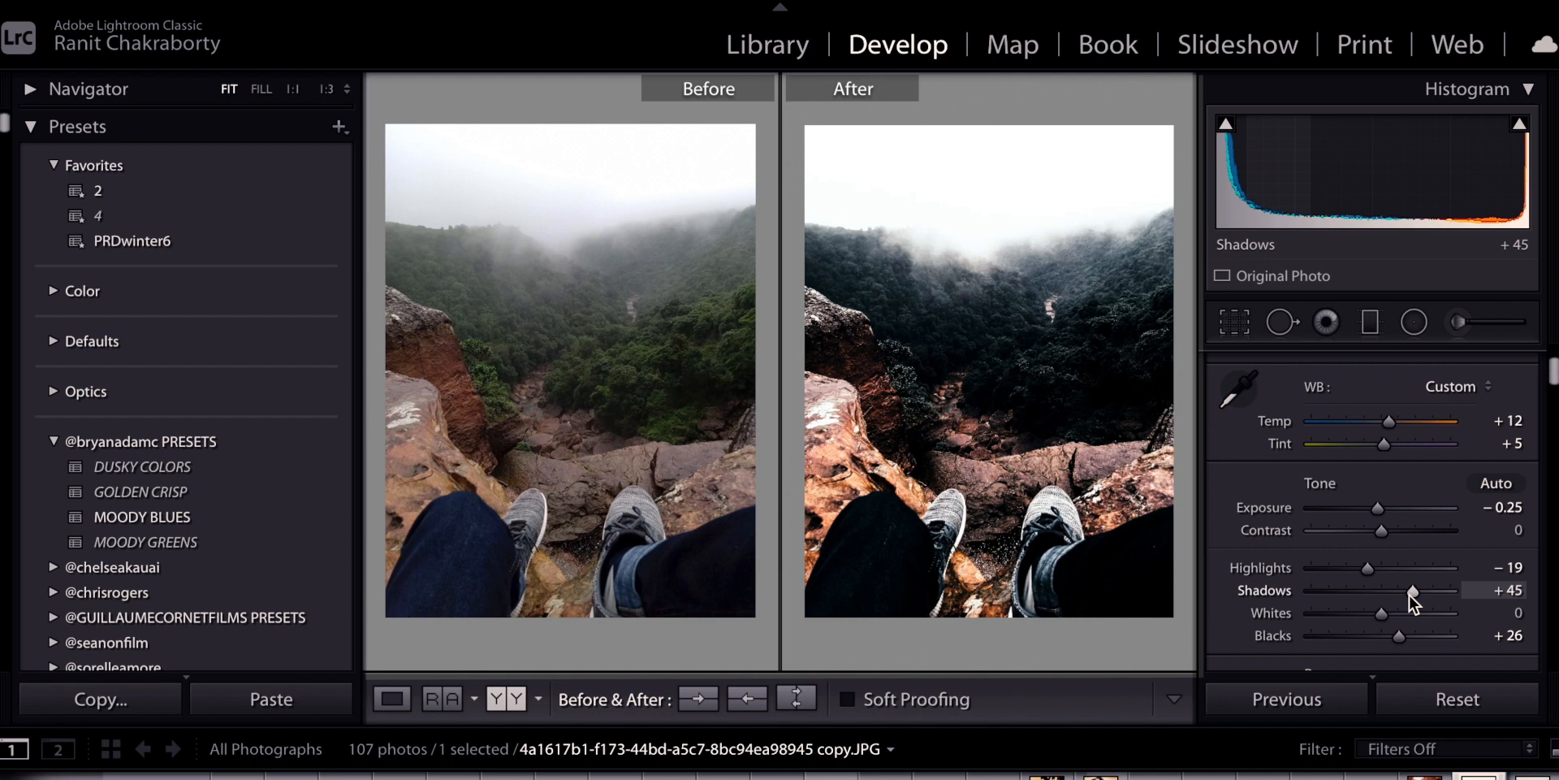
drag(1411, 592, 1474, 606)
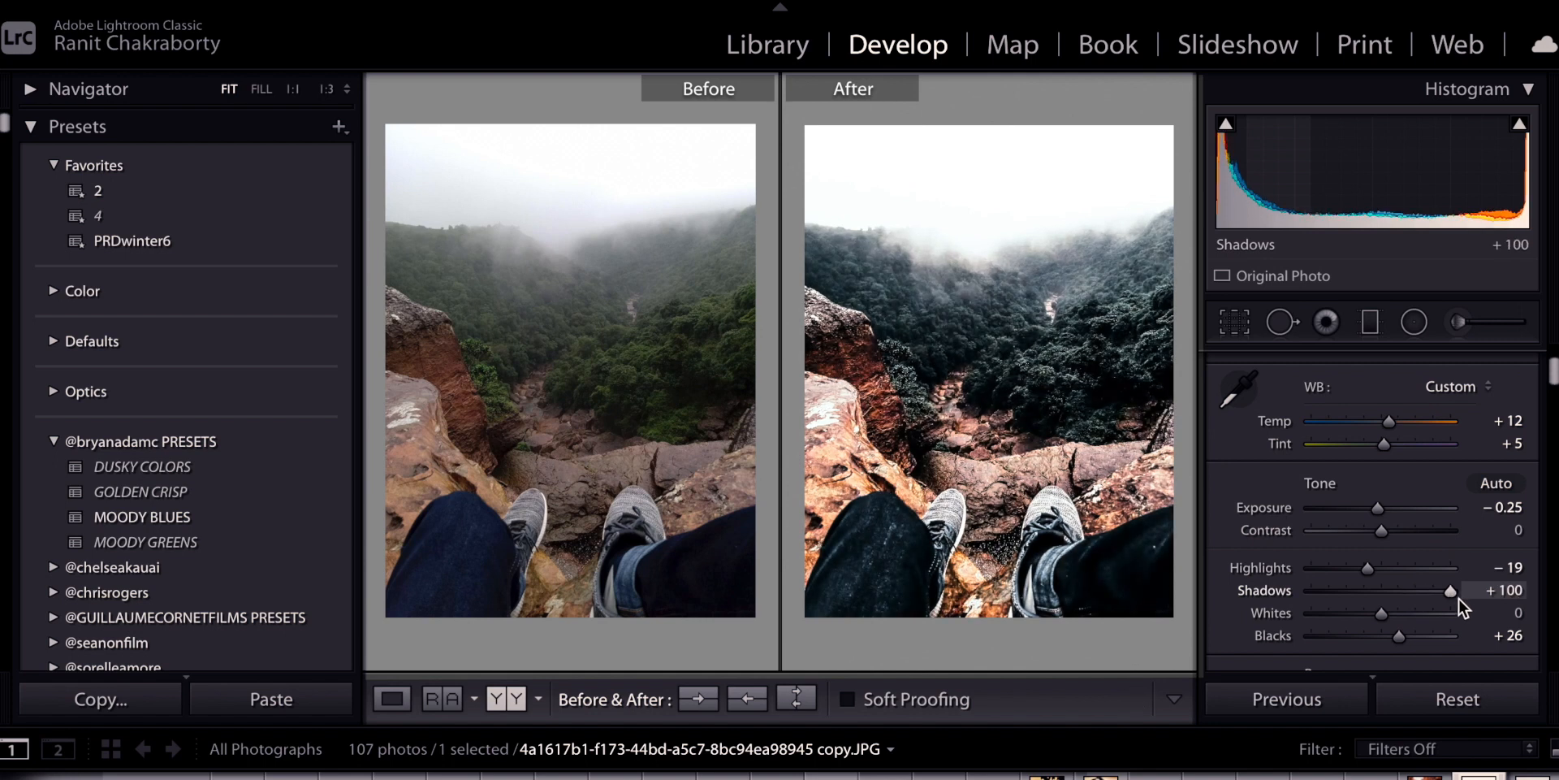
drag(1396, 637, 1381, 640)
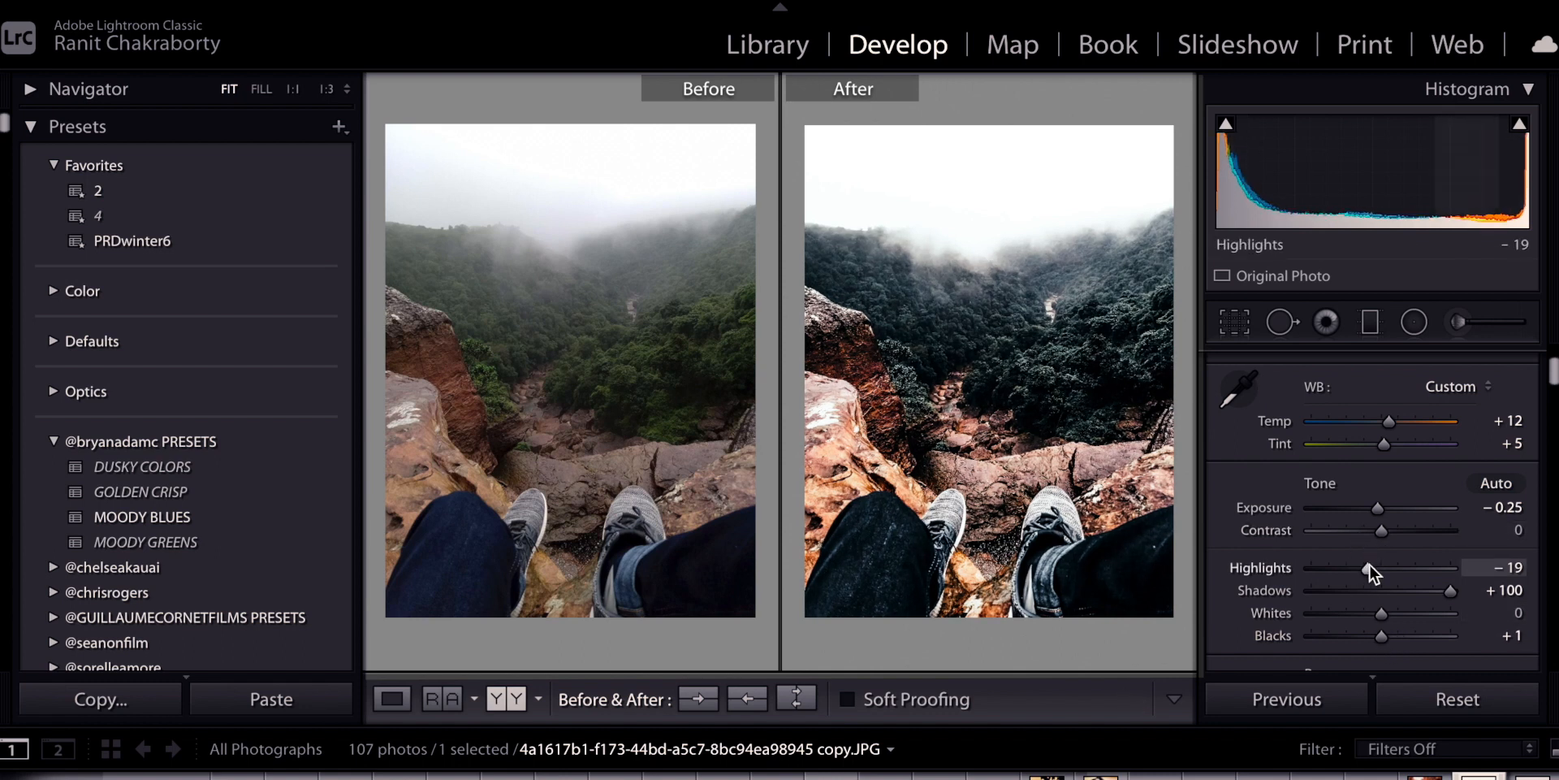
drag(1368, 567, 1254, 572)
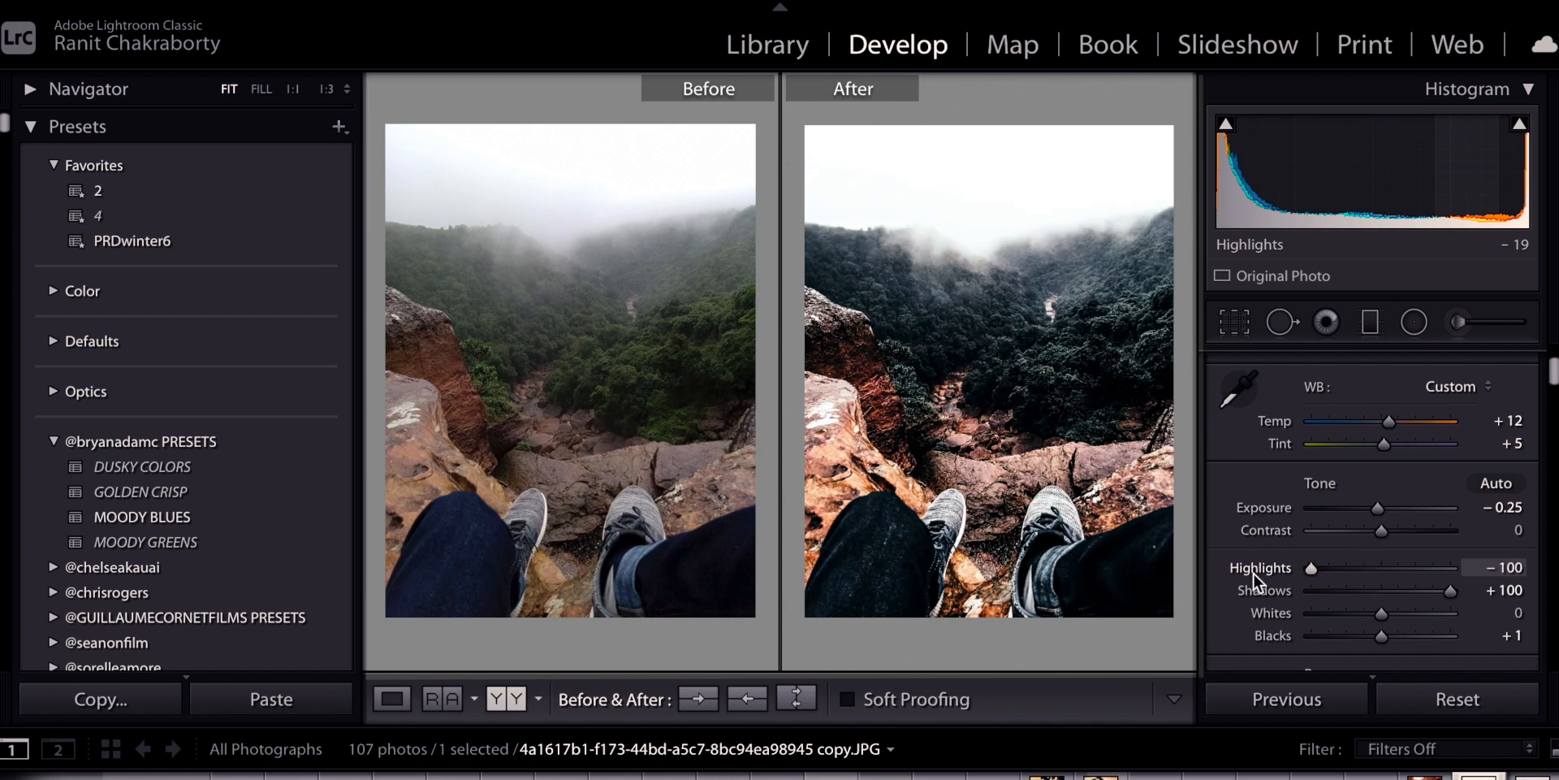
drag(1374, 612, 1339, 619)
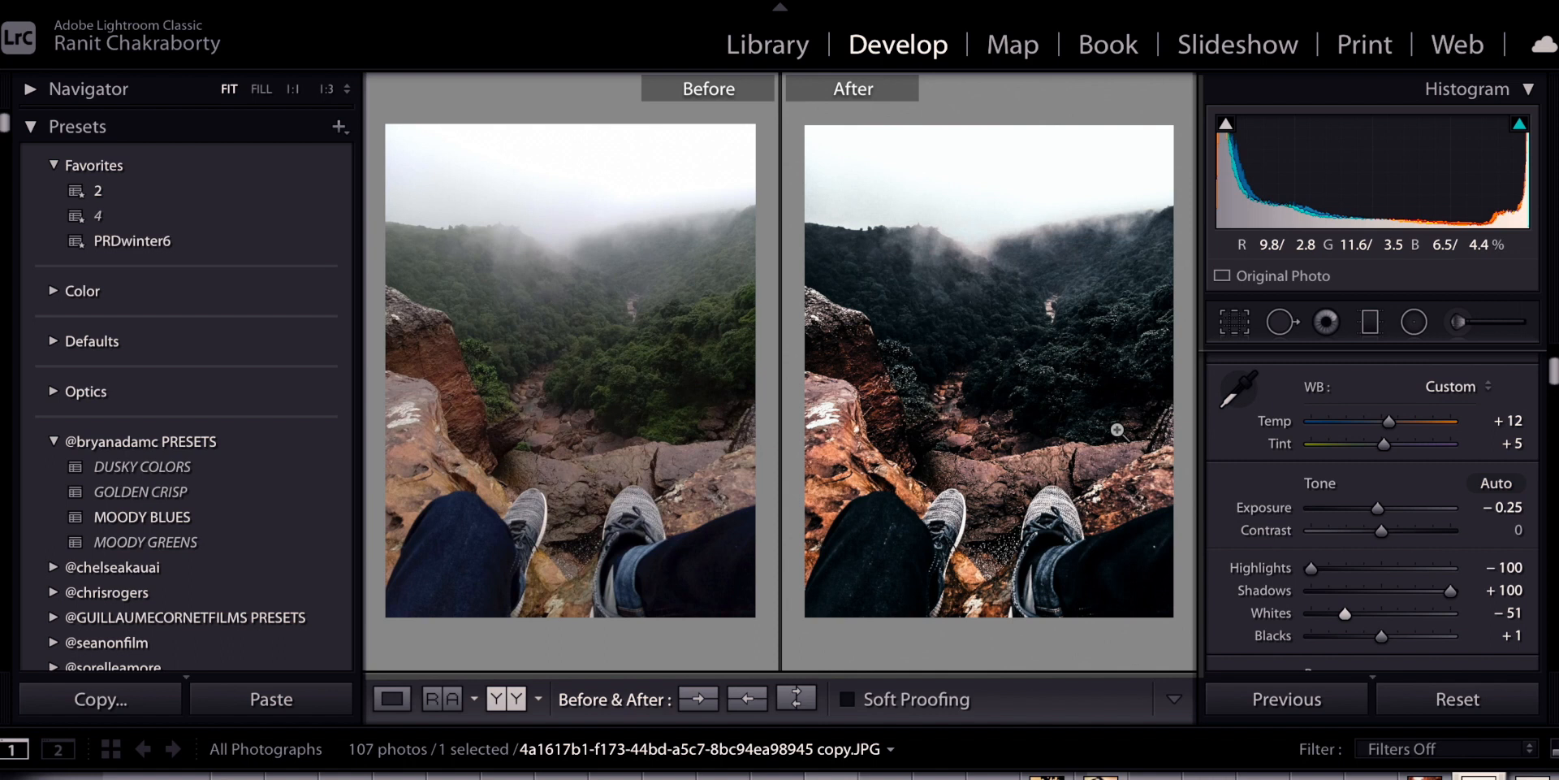
Draw a graduated filter down over the foggy sky, positioning it just above the treeline
click(1369, 324)
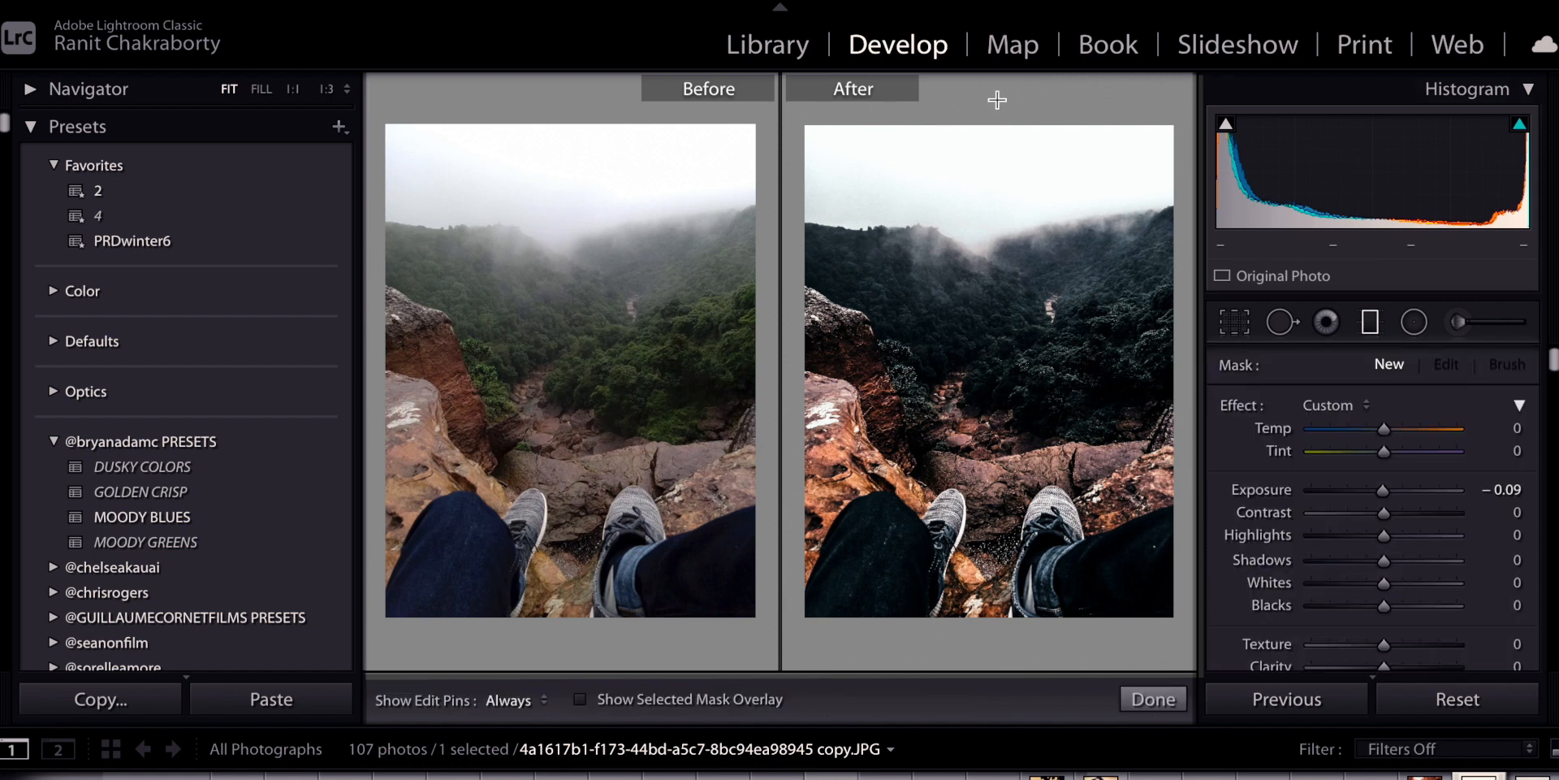
click(1371, 324)
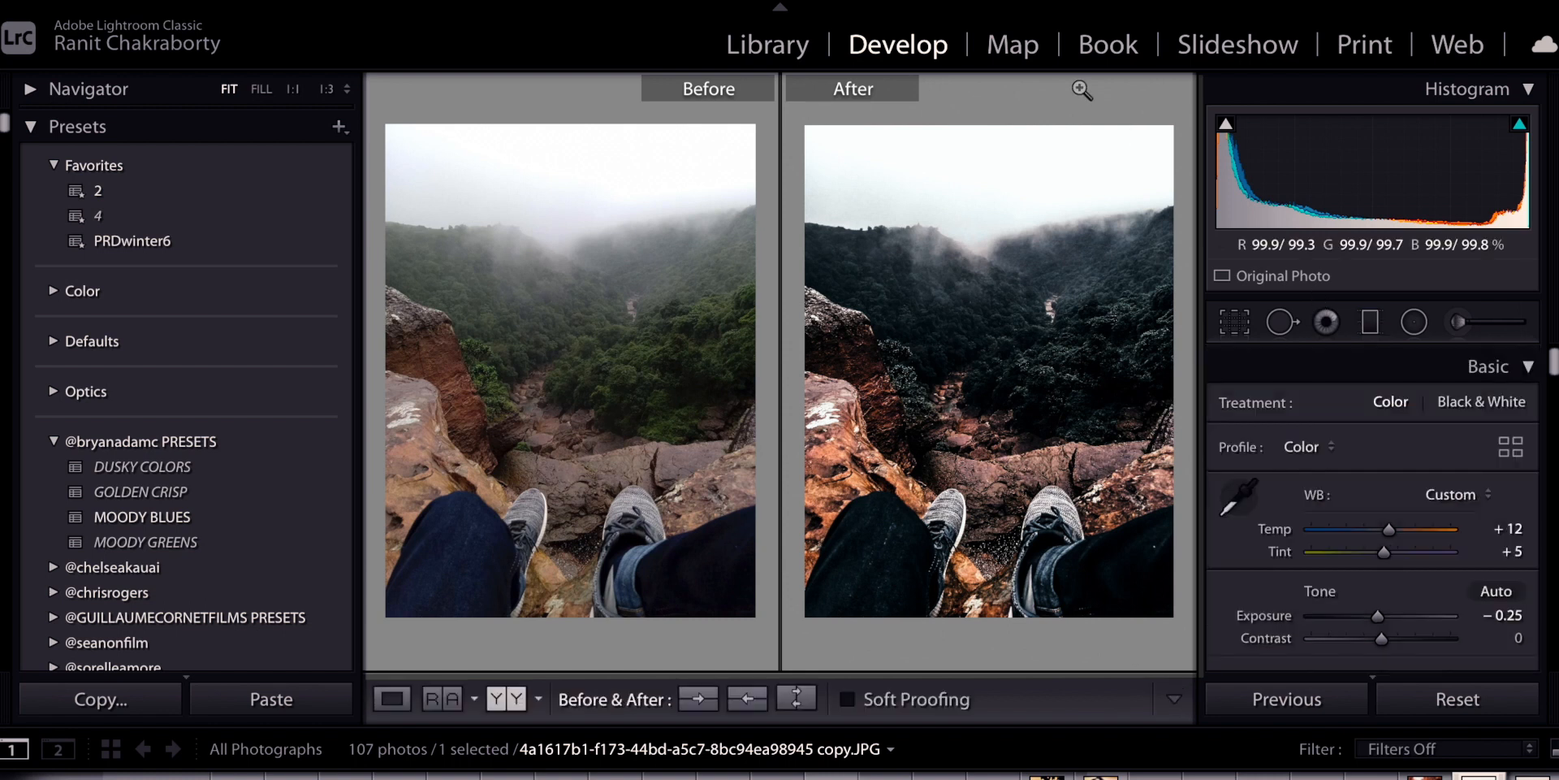
click(1371, 323)
drag(1020, 111, 1027, 266)
drag(1028, 176, 1010, 202)
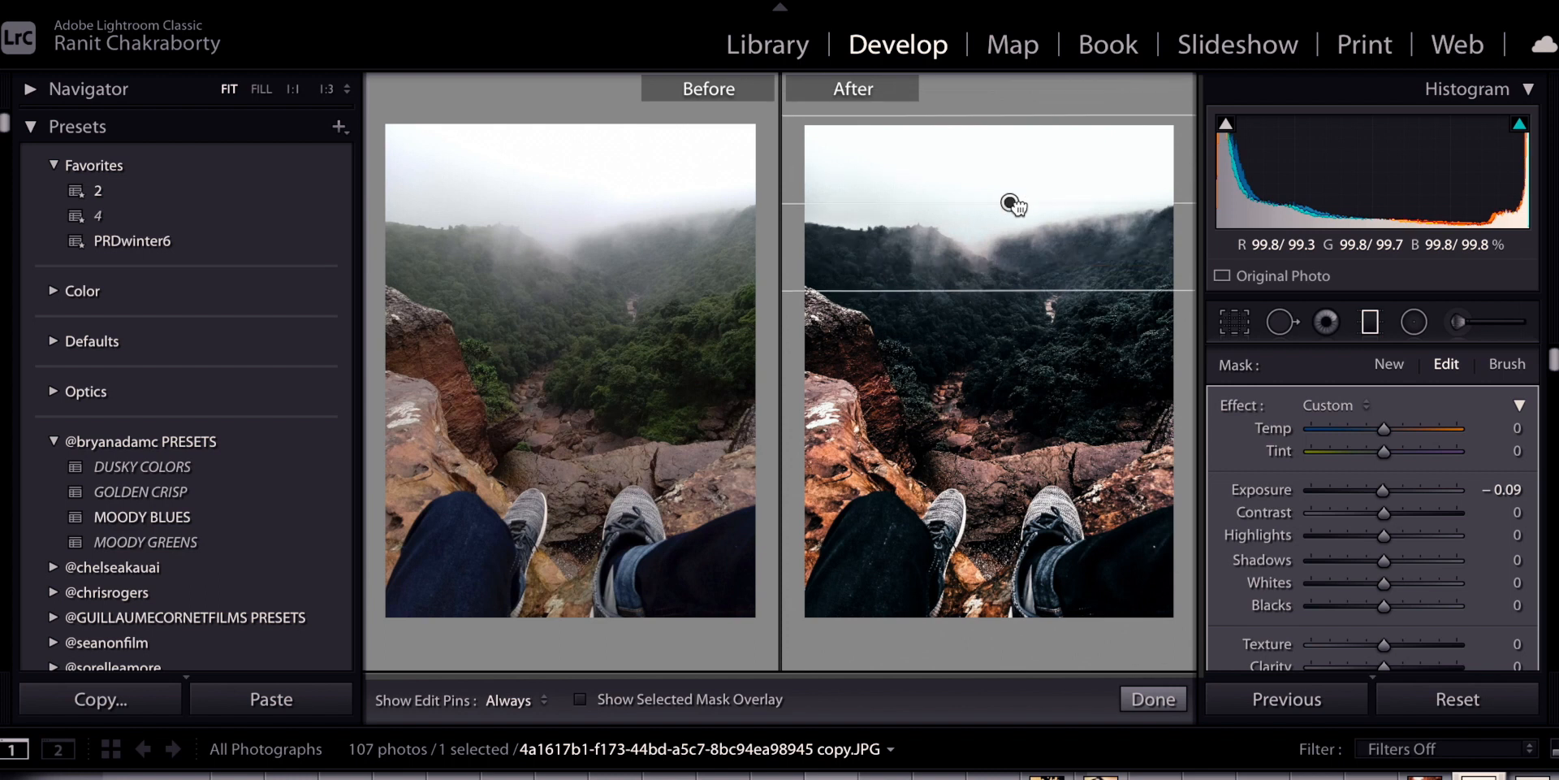
drag(1120, 294, 1123, 256)
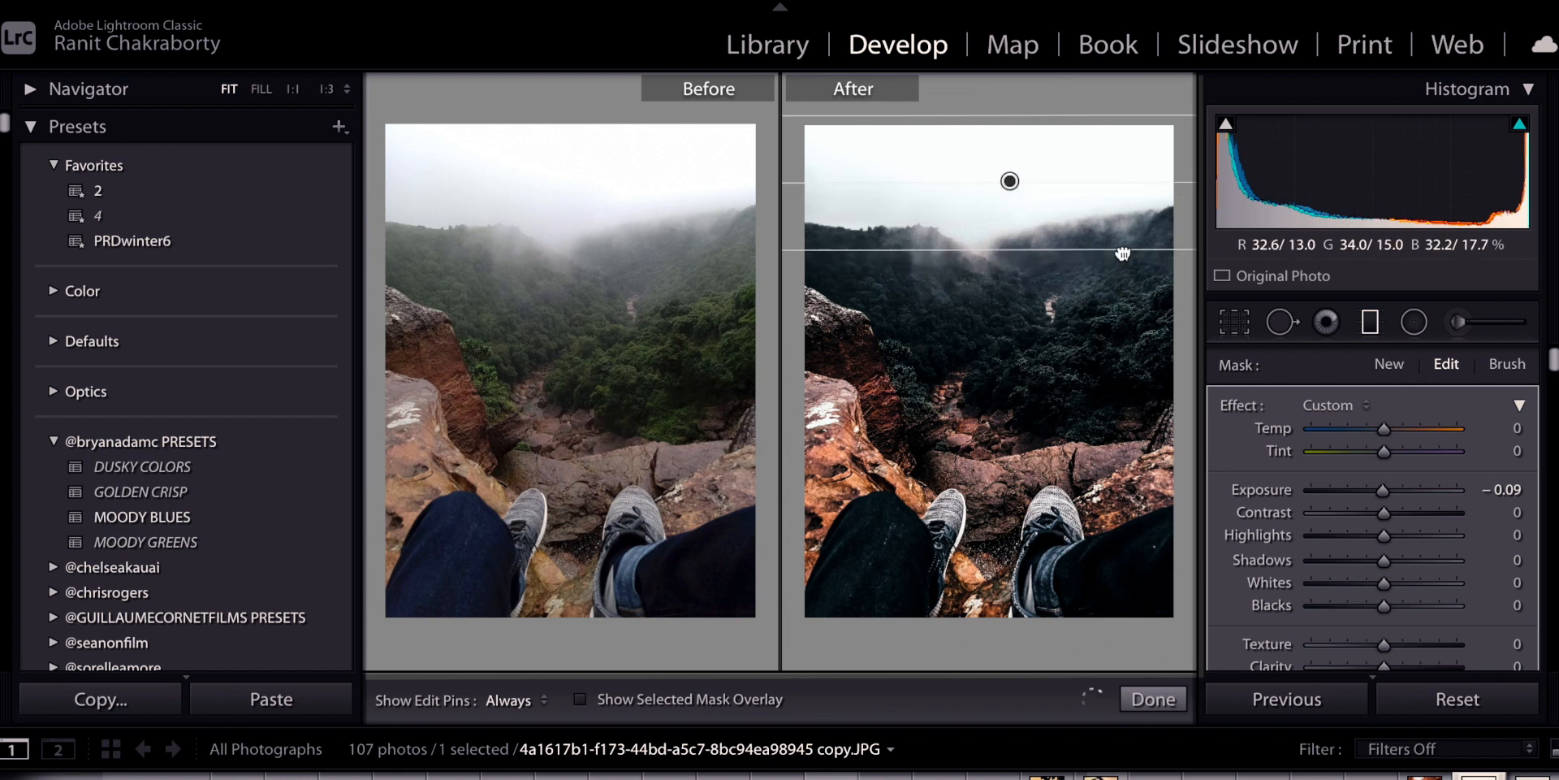
mouse_move(1009, 184)
mouse_down()
mouse_move(998, 209)
mouse_move(998, 193)
mouse_up()
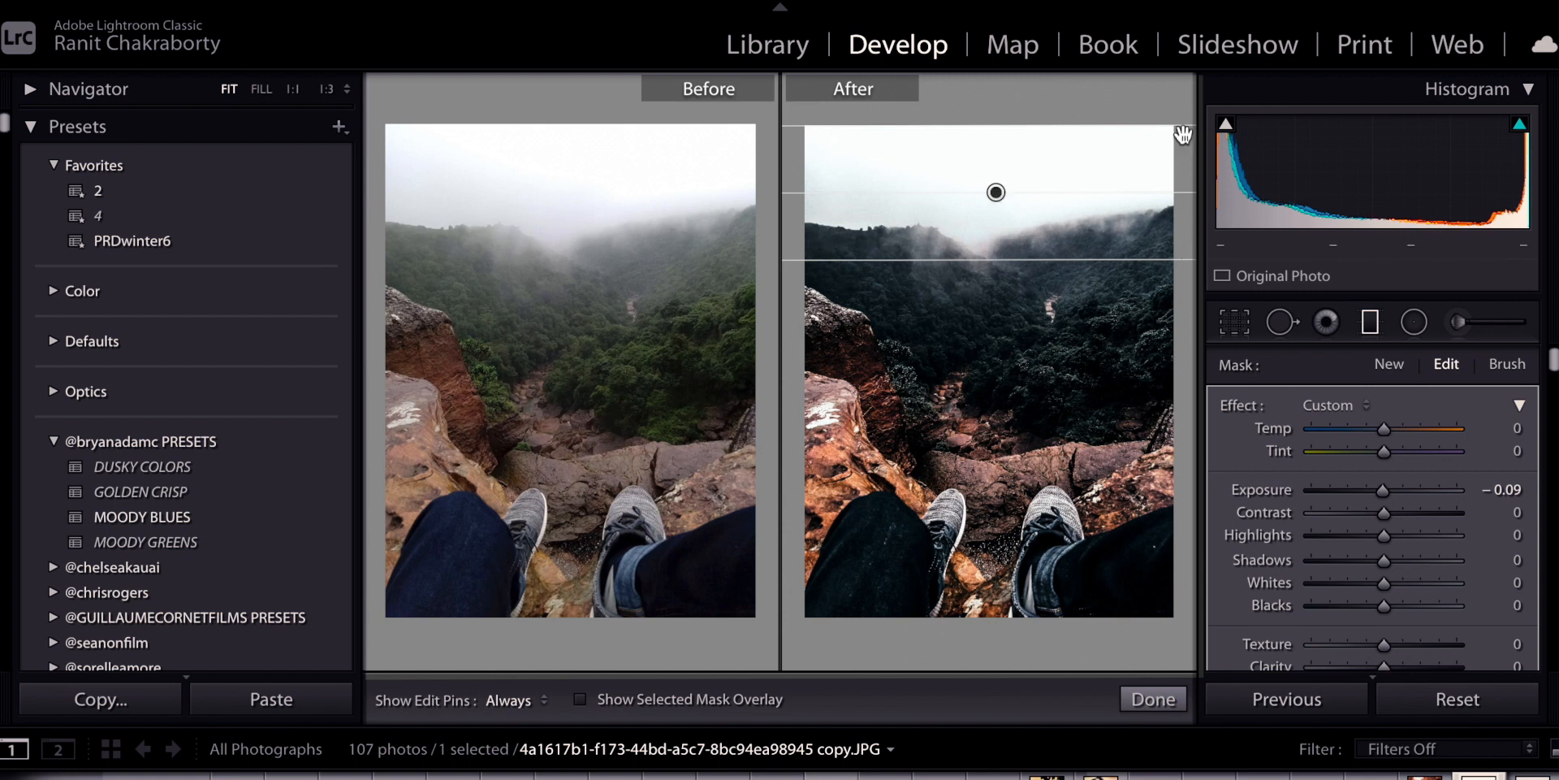
scroll(1334, 427, down, 10)
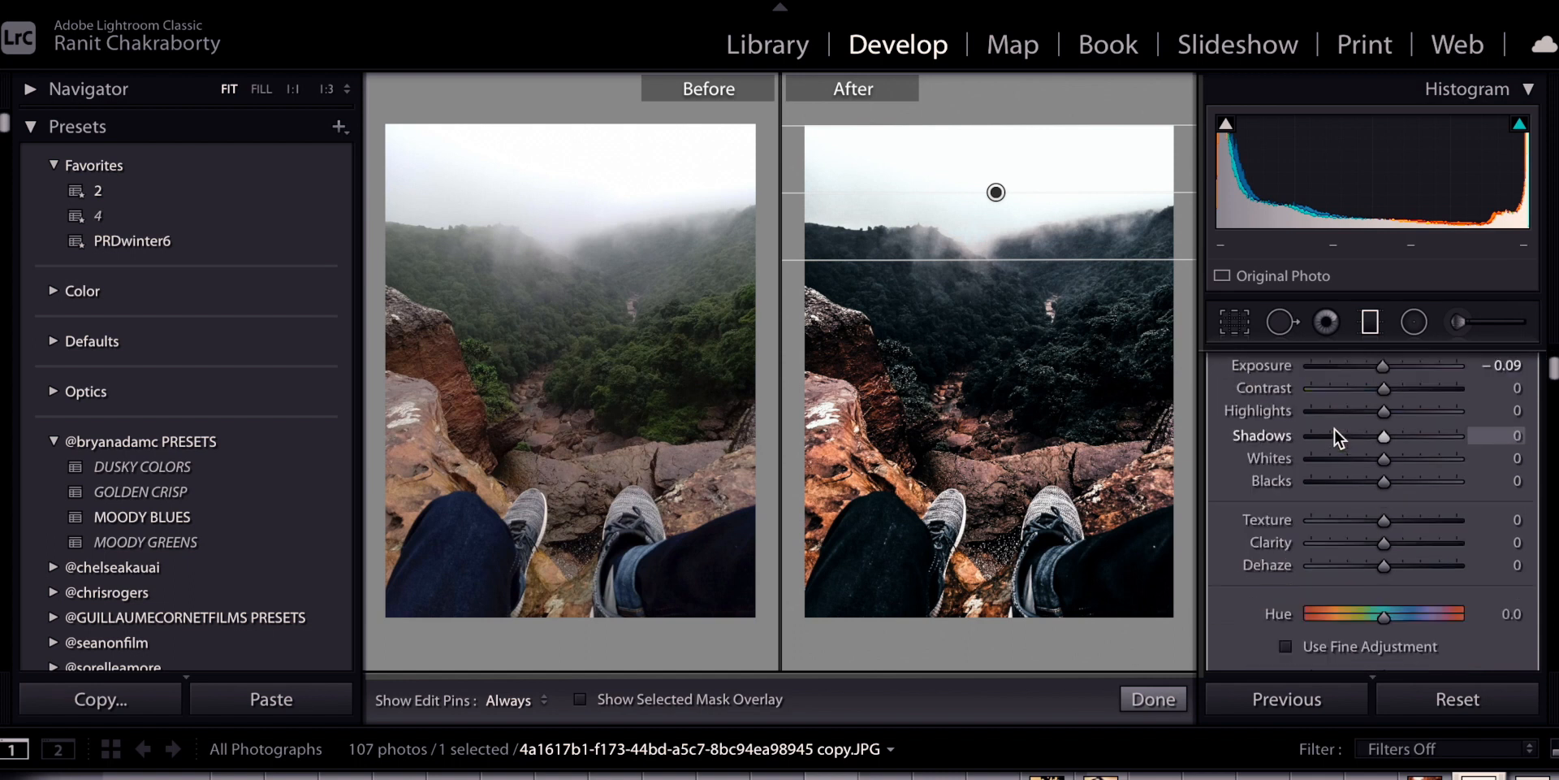
scroll(1337, 439, up, 4)
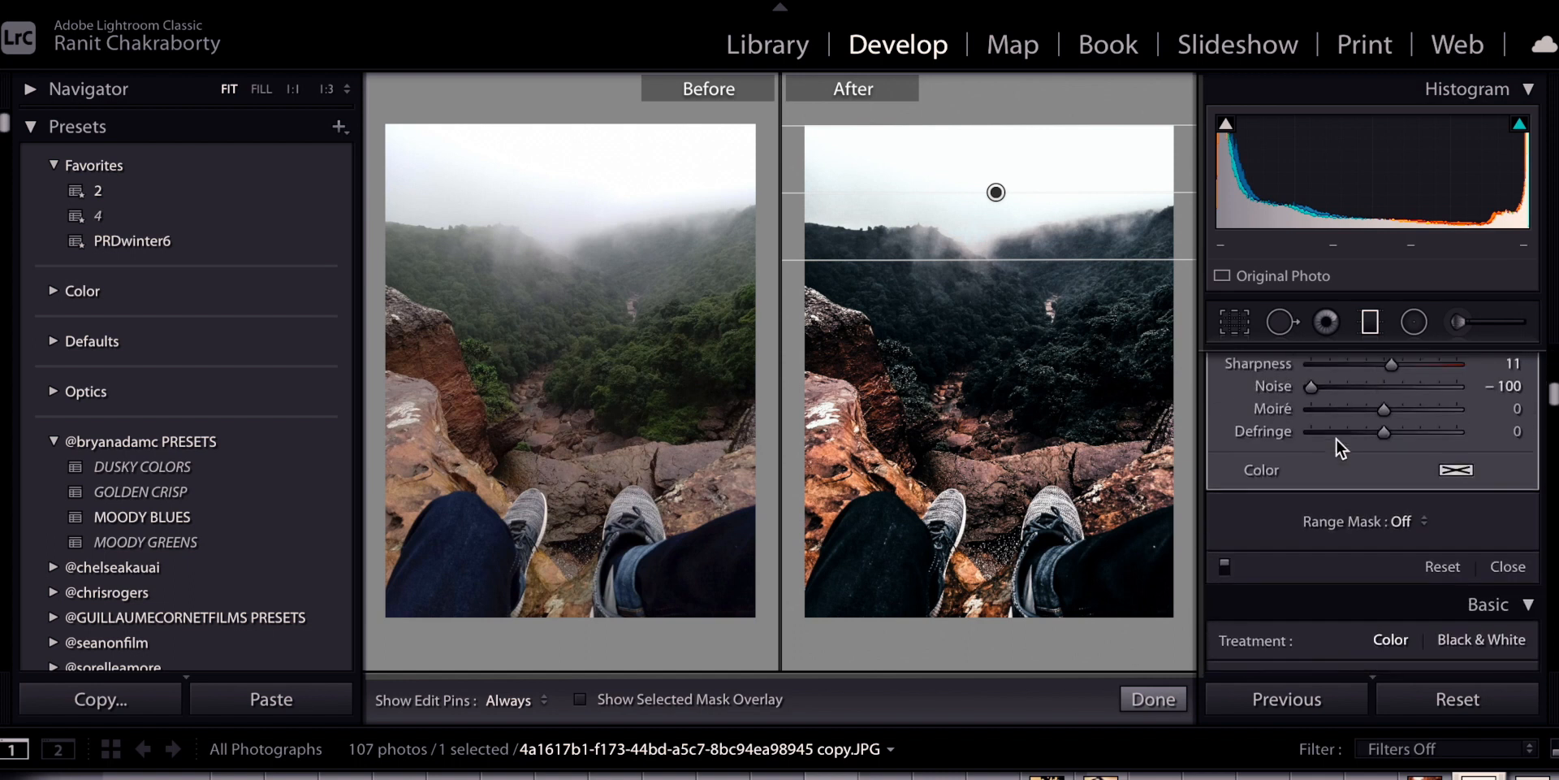
Tint the sky filter orange (hue 36, saturation 96%) and select its Highlights slider
click(1455, 521)
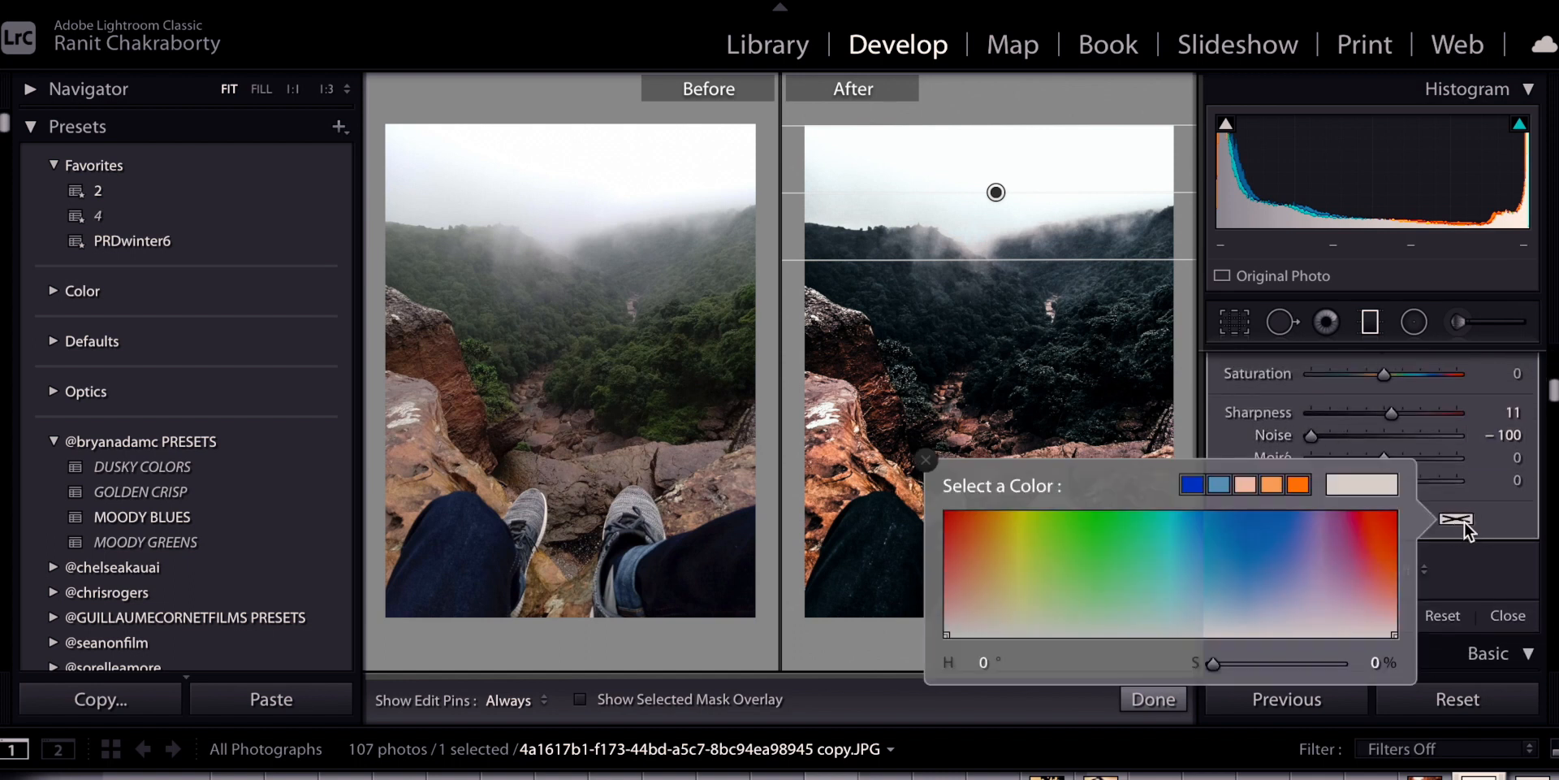
click(989, 515)
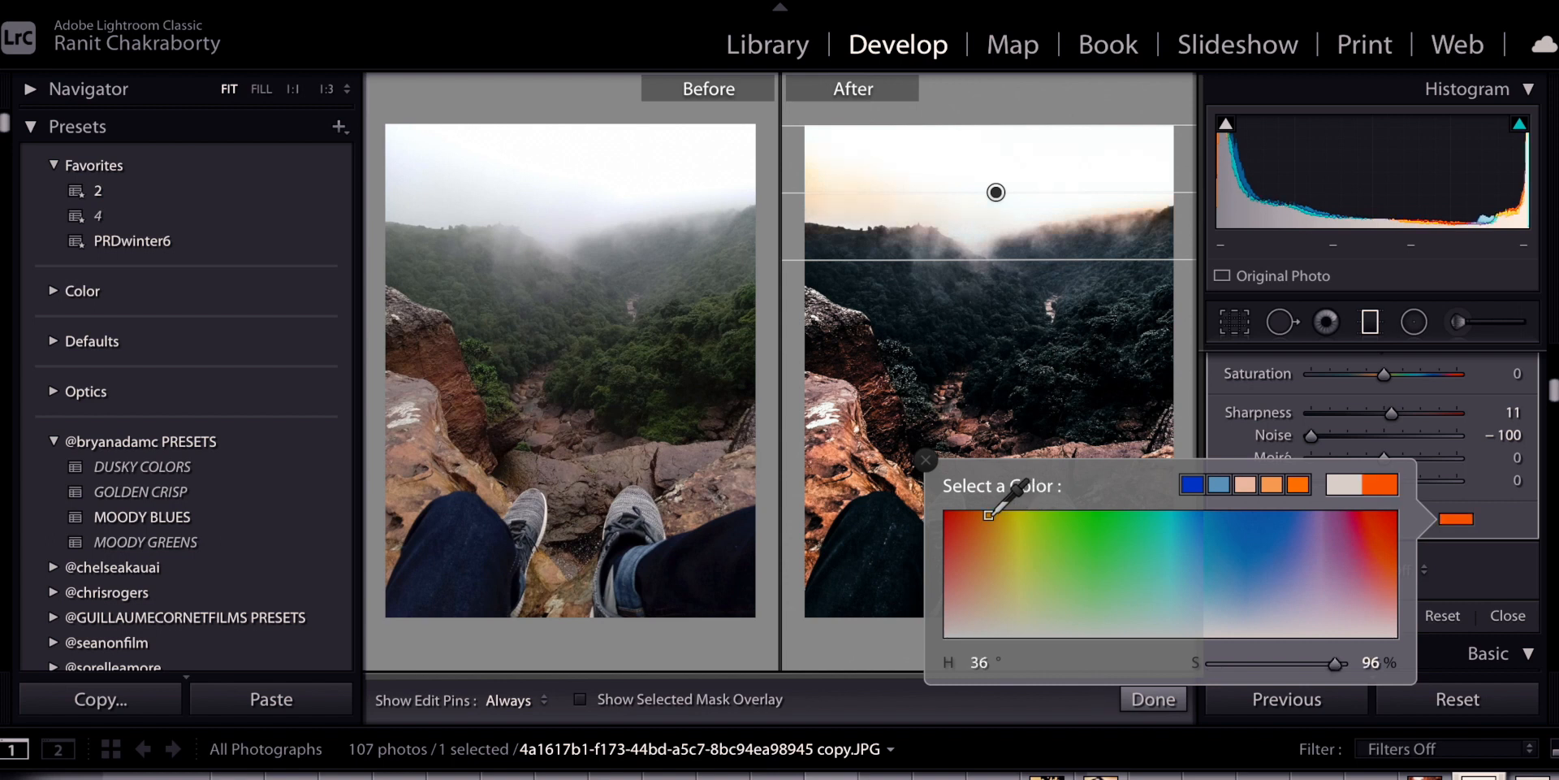
click(926, 459)
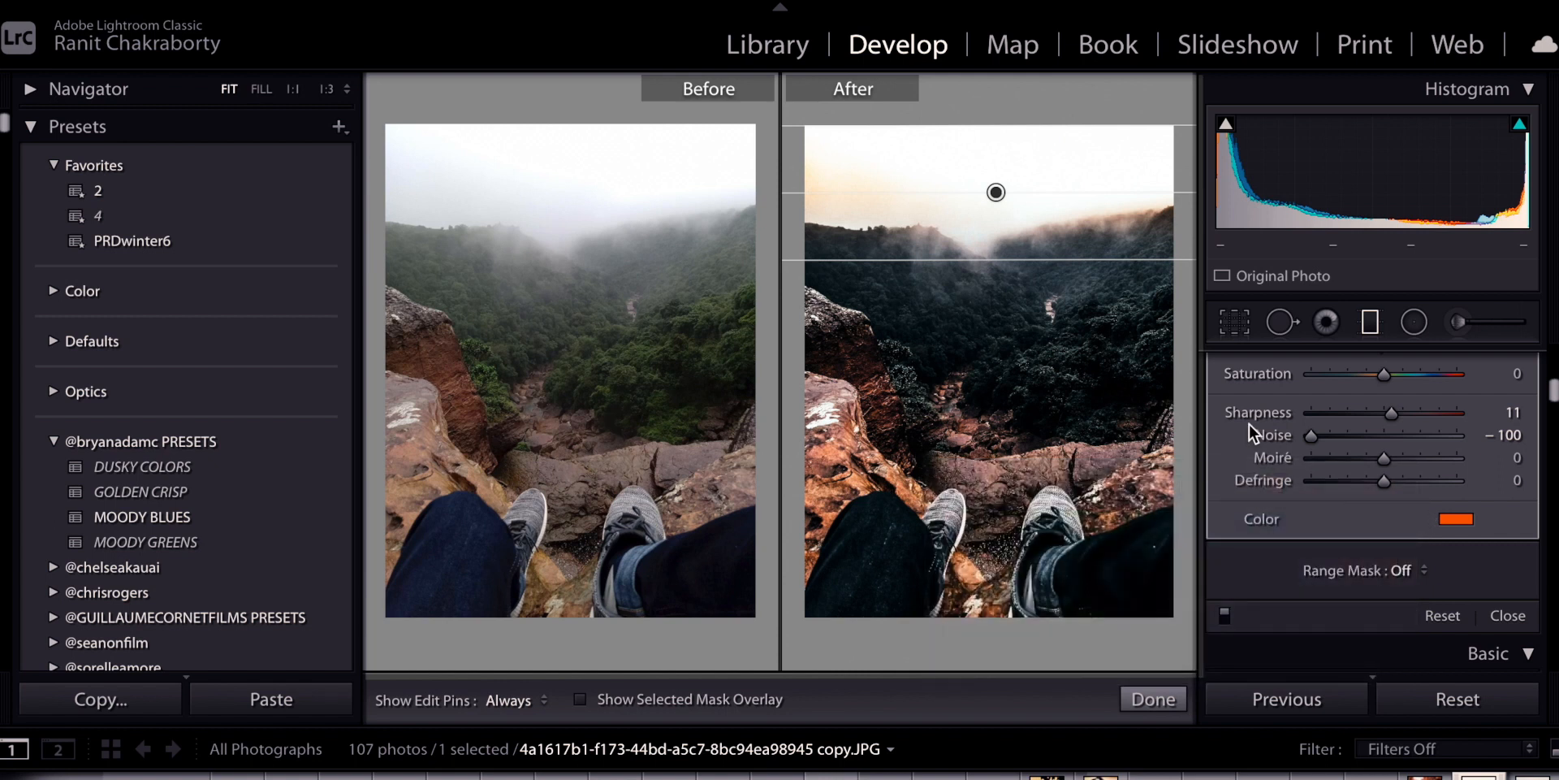
scroll(1250, 422, up, 8)
click(1337, 534)
Pull the sky filter's Highlights and Shadows to -100, lower Whites, and raise Temp to 100
drag(1337, 534, 1300, 534)
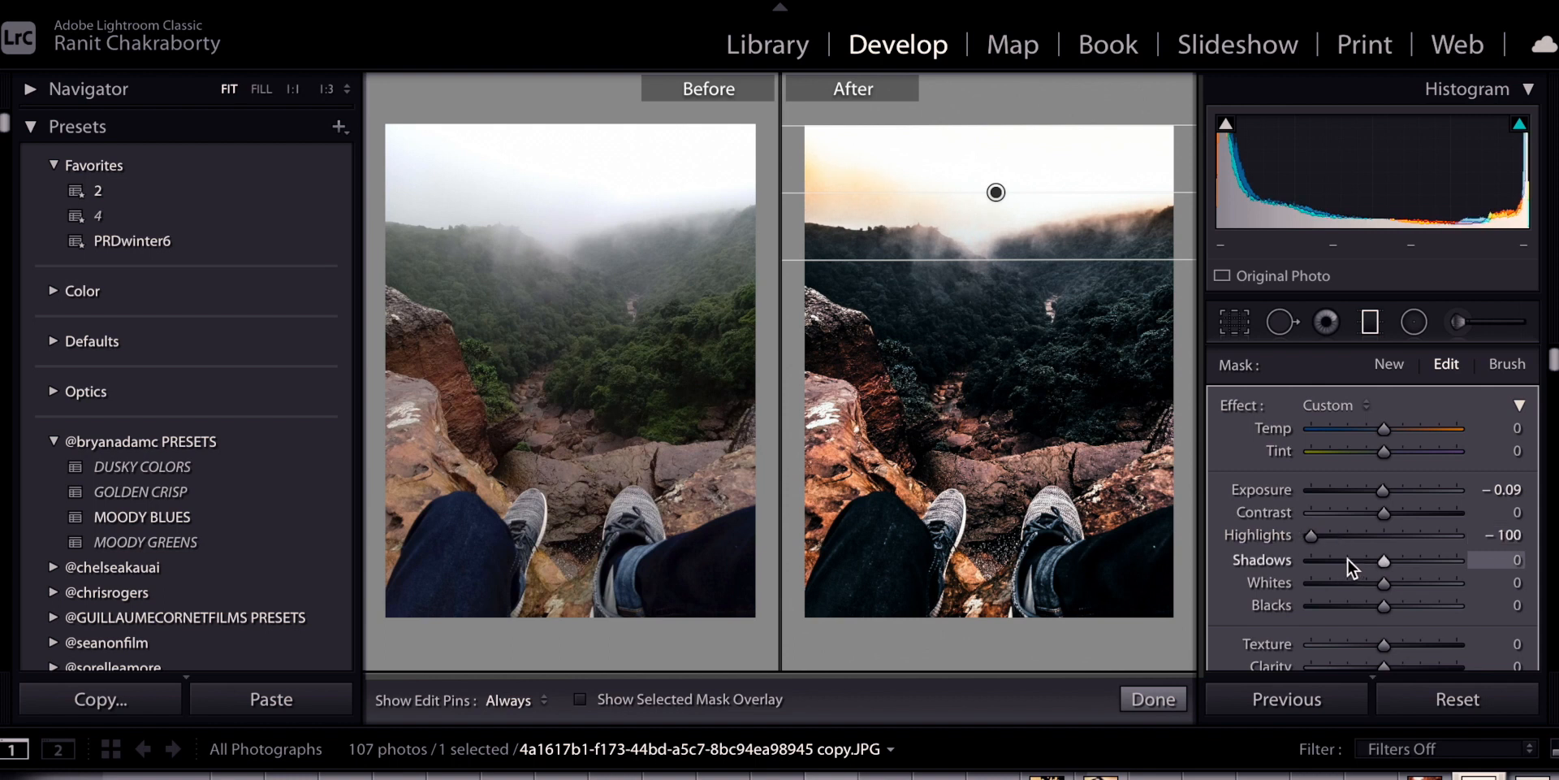
drag(1382, 562, 1298, 562)
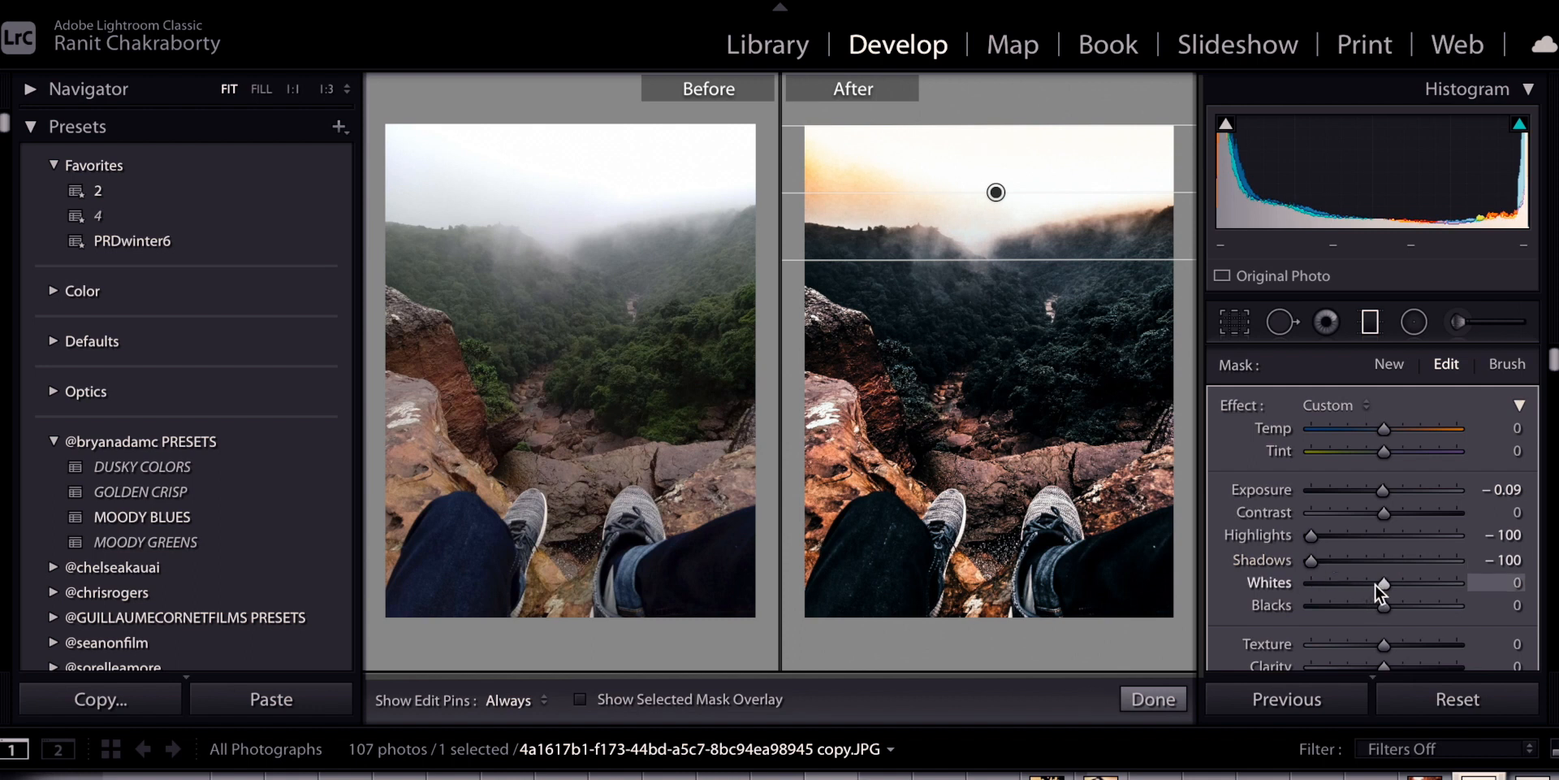
drag(1380, 583, 1301, 586)
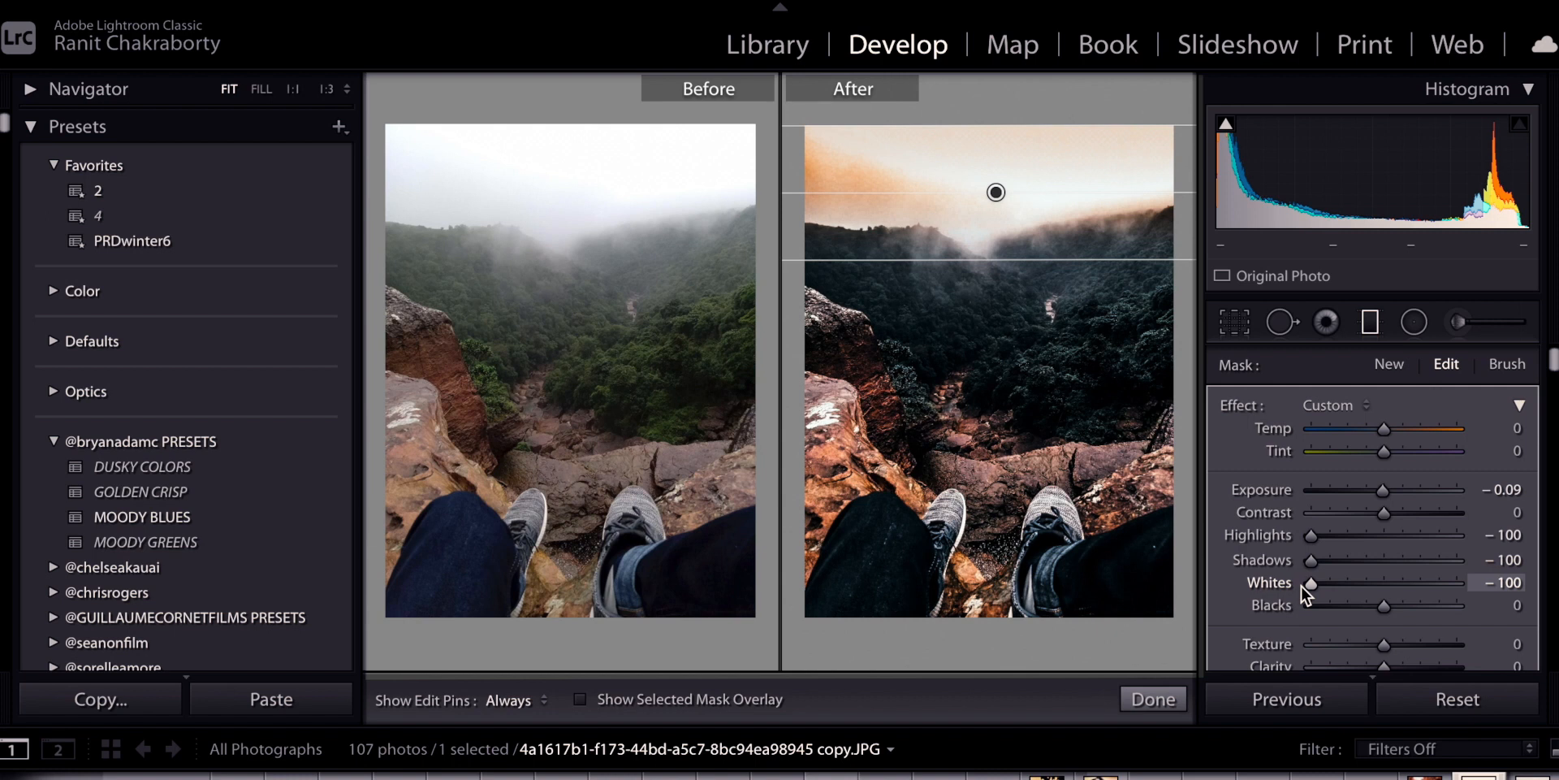
drag(1301, 586, 1339, 585)
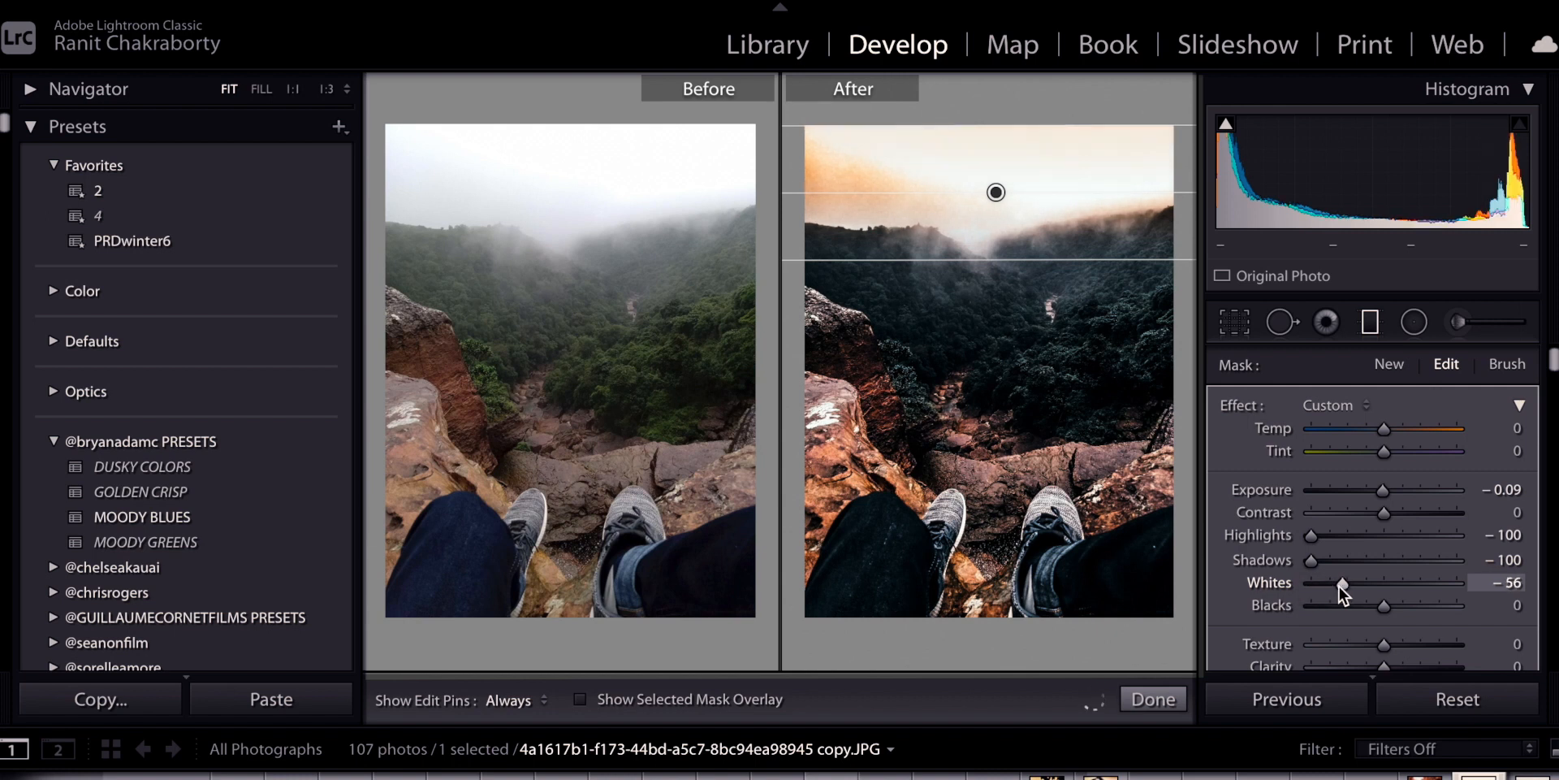
drag(1384, 428, 1475, 429)
Drop the sky filter's Clarity, Dehaze, Texture and Blacks all to -100
scroll(1431, 496, down, 3)
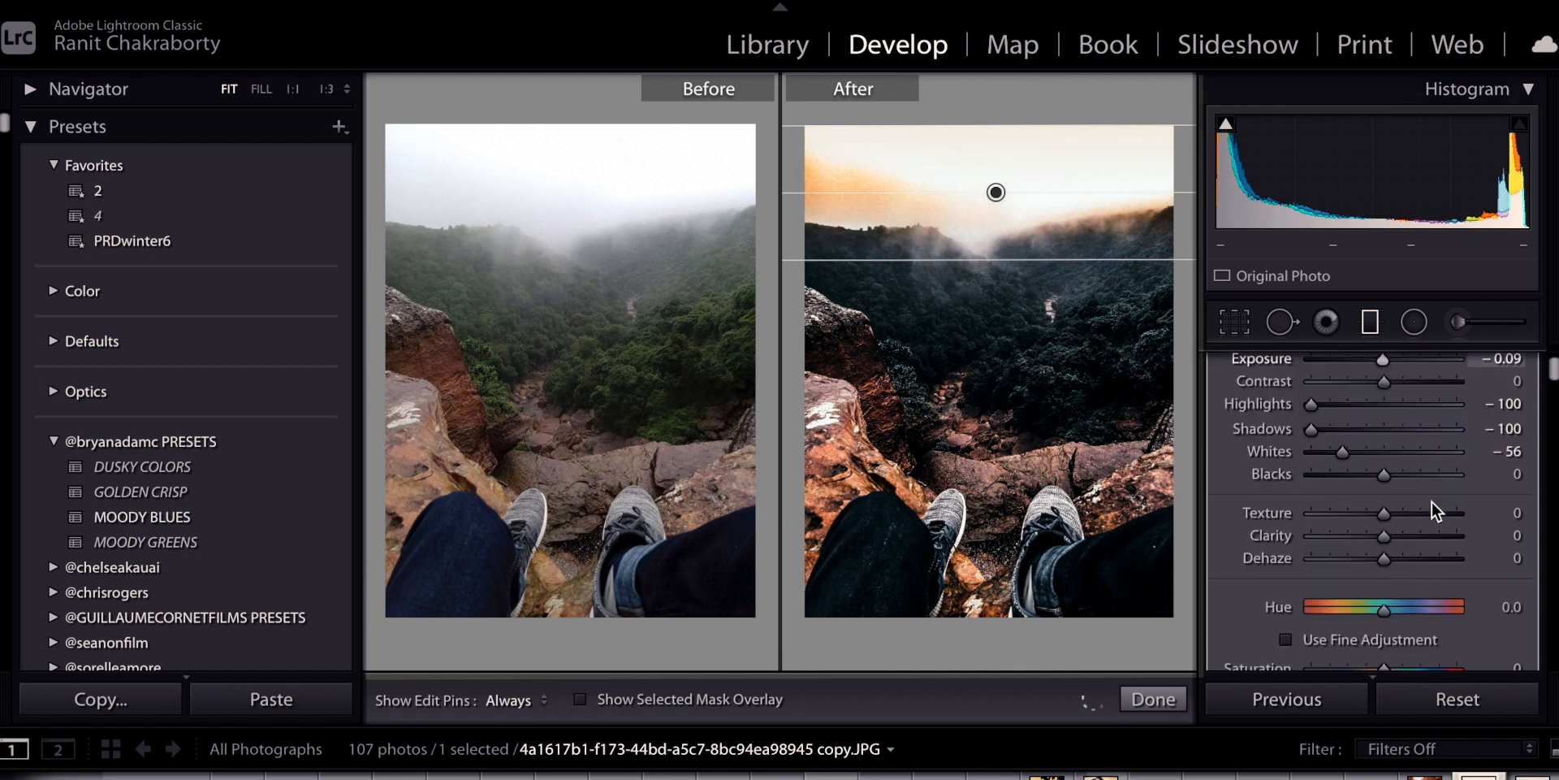
drag(1384, 538, 1150, 534)
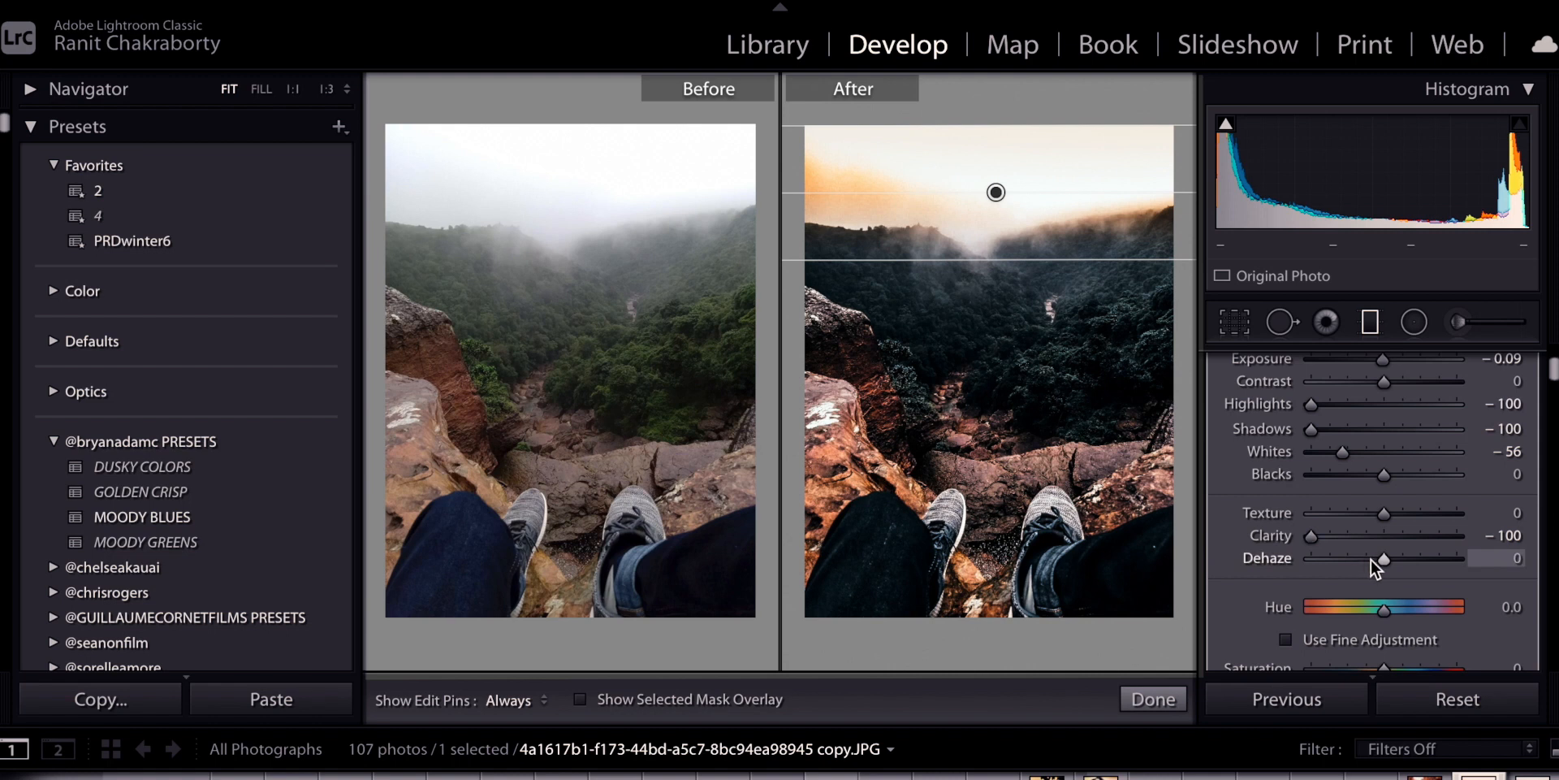
drag(1378, 558, 1254, 557)
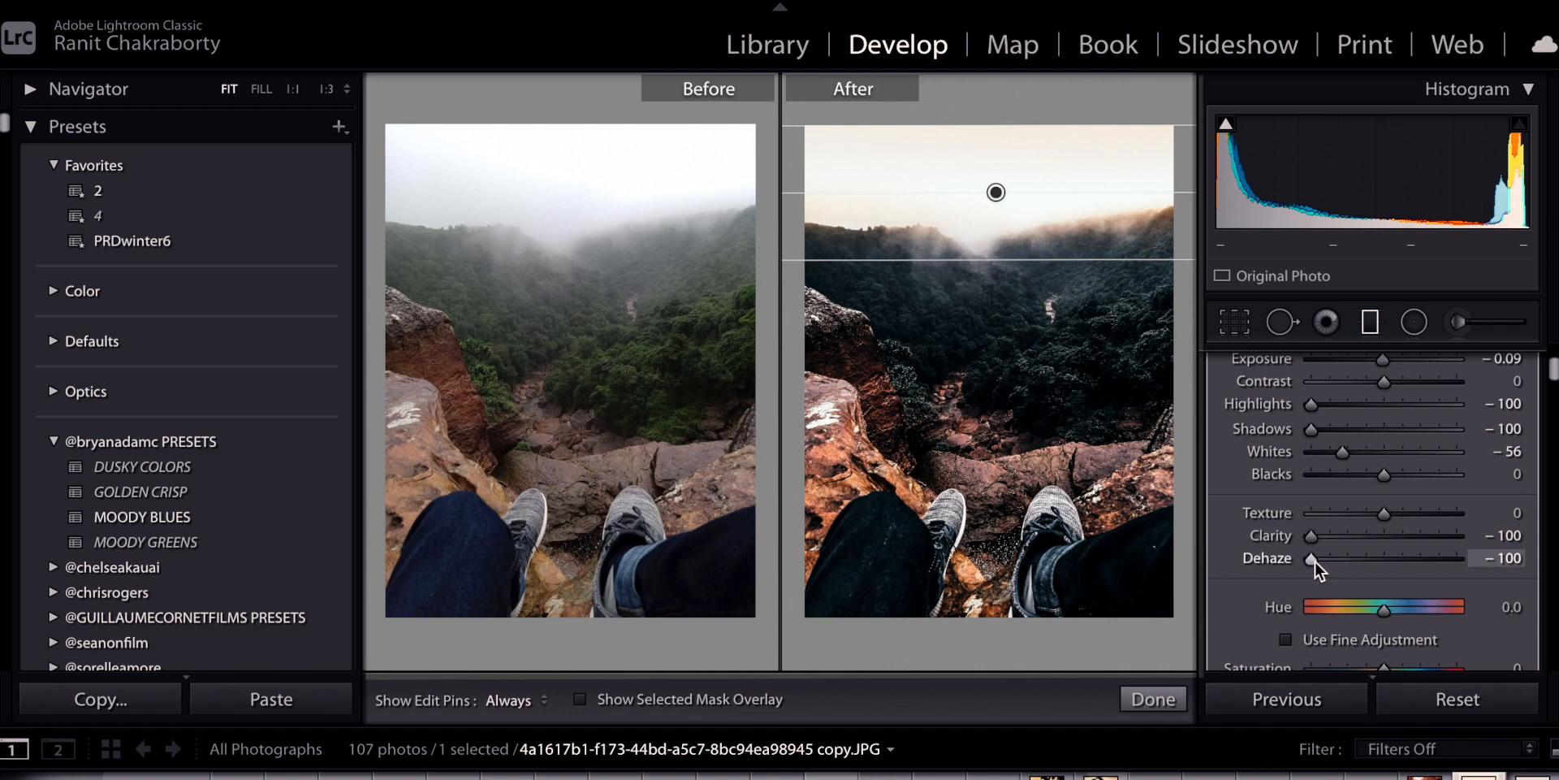
drag(1314, 561, 1379, 562)
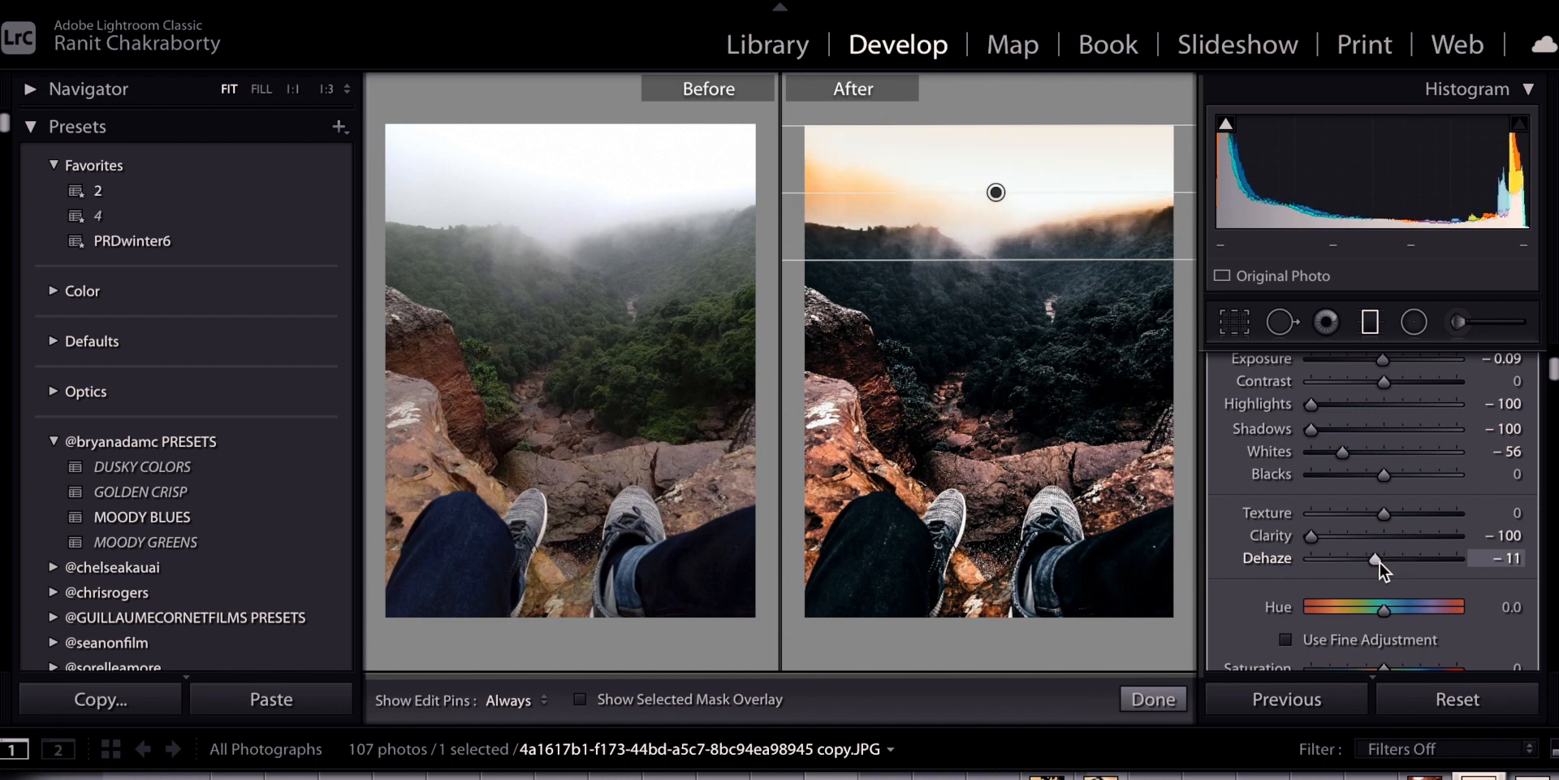
drag(1391, 515, 1423, 514)
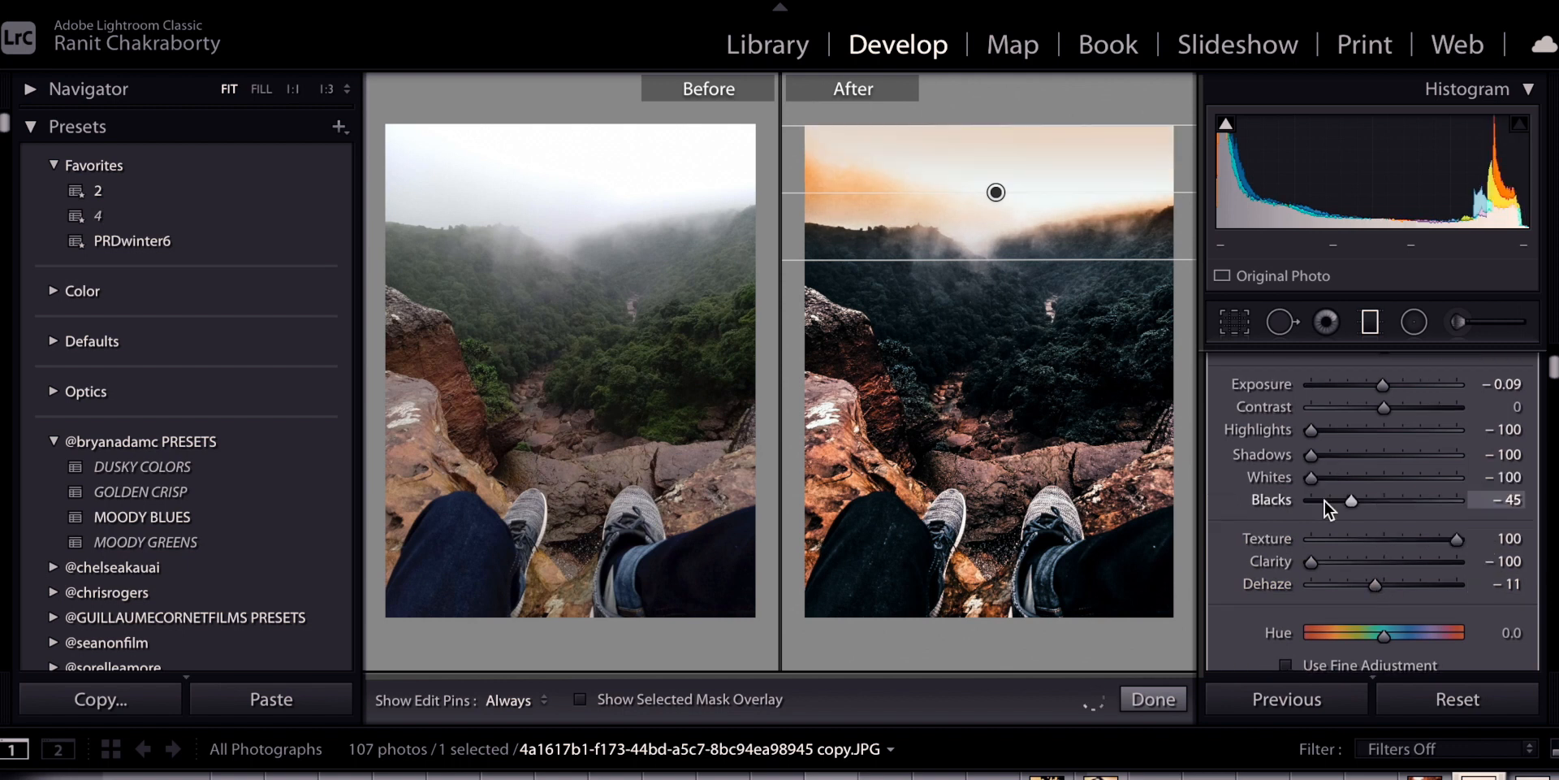
drag(1324, 500, 1289, 501)
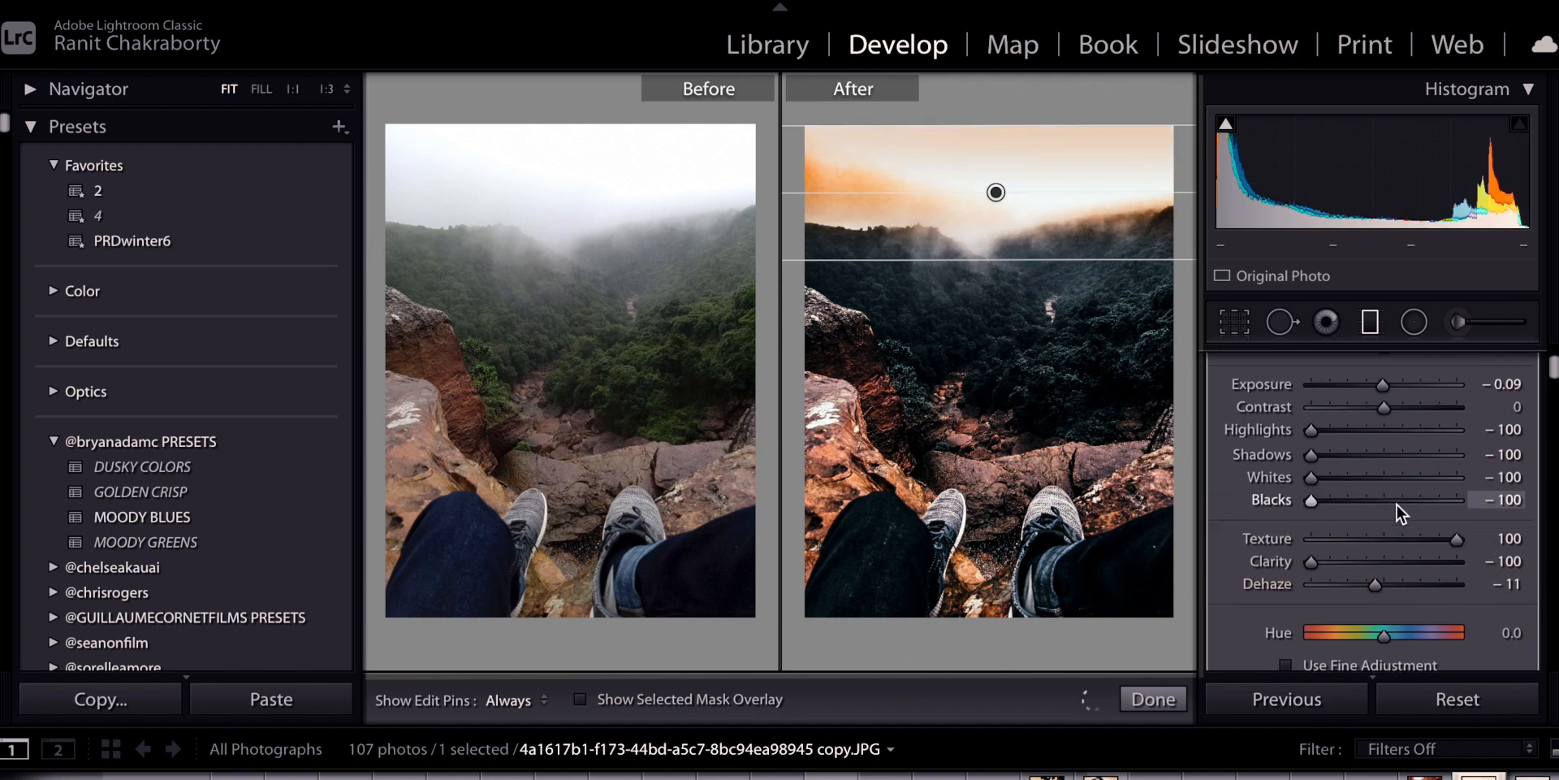
drag(1371, 538, 1208, 536)
click(1333, 581)
drag(1333, 580, 1236, 587)
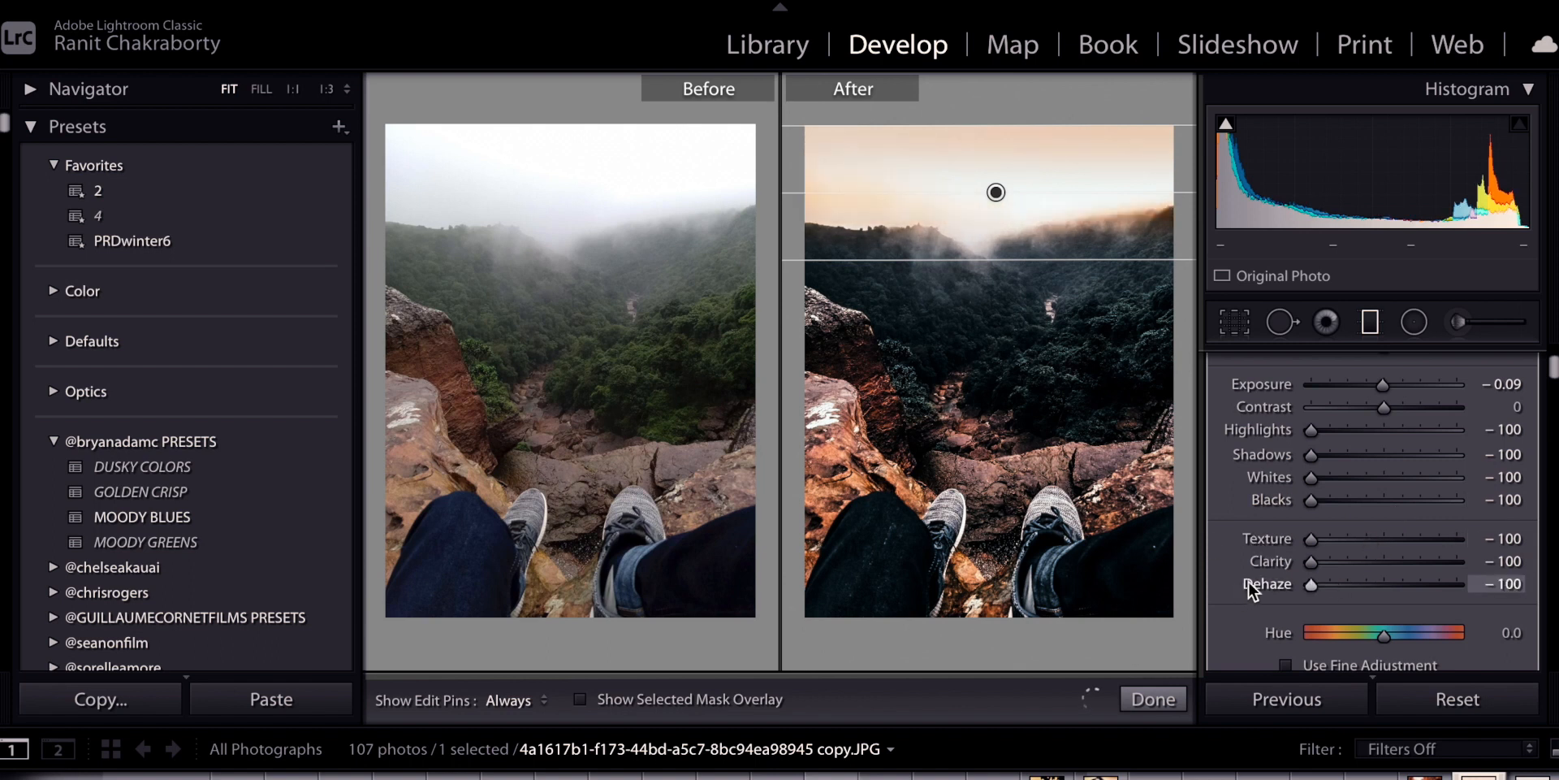
Raise the sky filter's Tint to 100
scroll(1314, 413, up, 1)
scroll(1315, 414, up, 2)
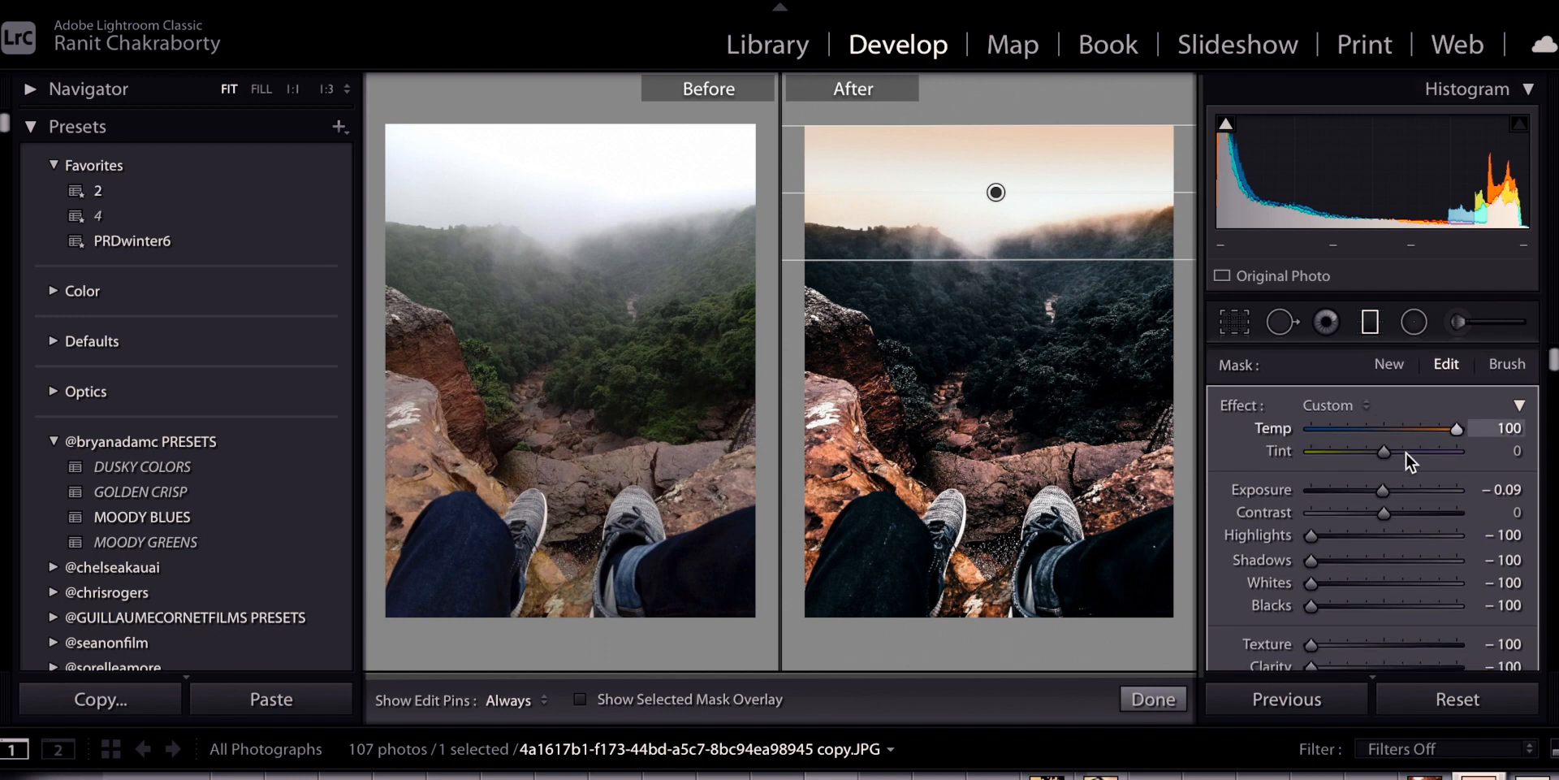
drag(1316, 450, 1491, 453)
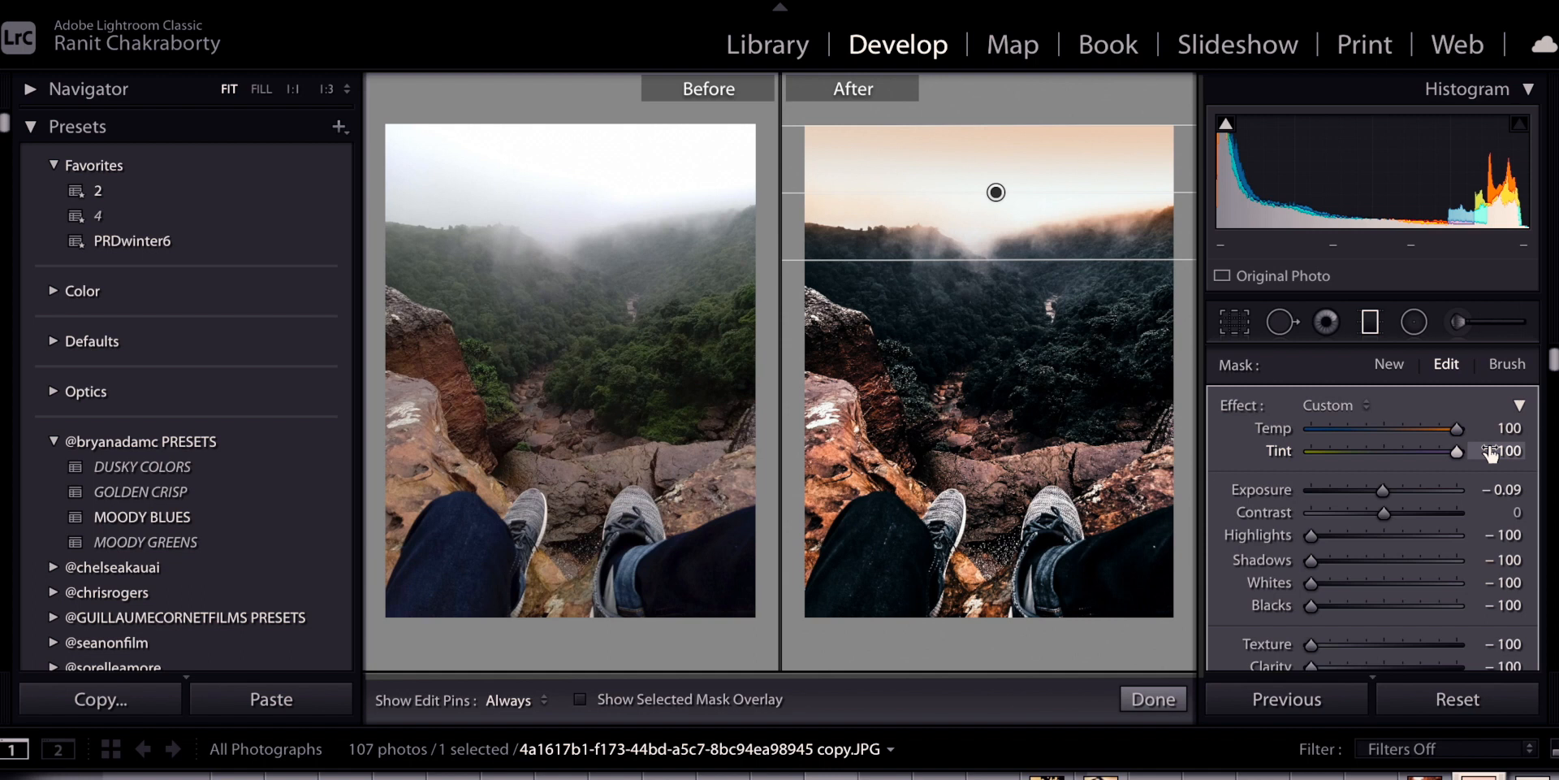
Open the Export dialog from the File menu
scroll(1490, 452, down, 4)
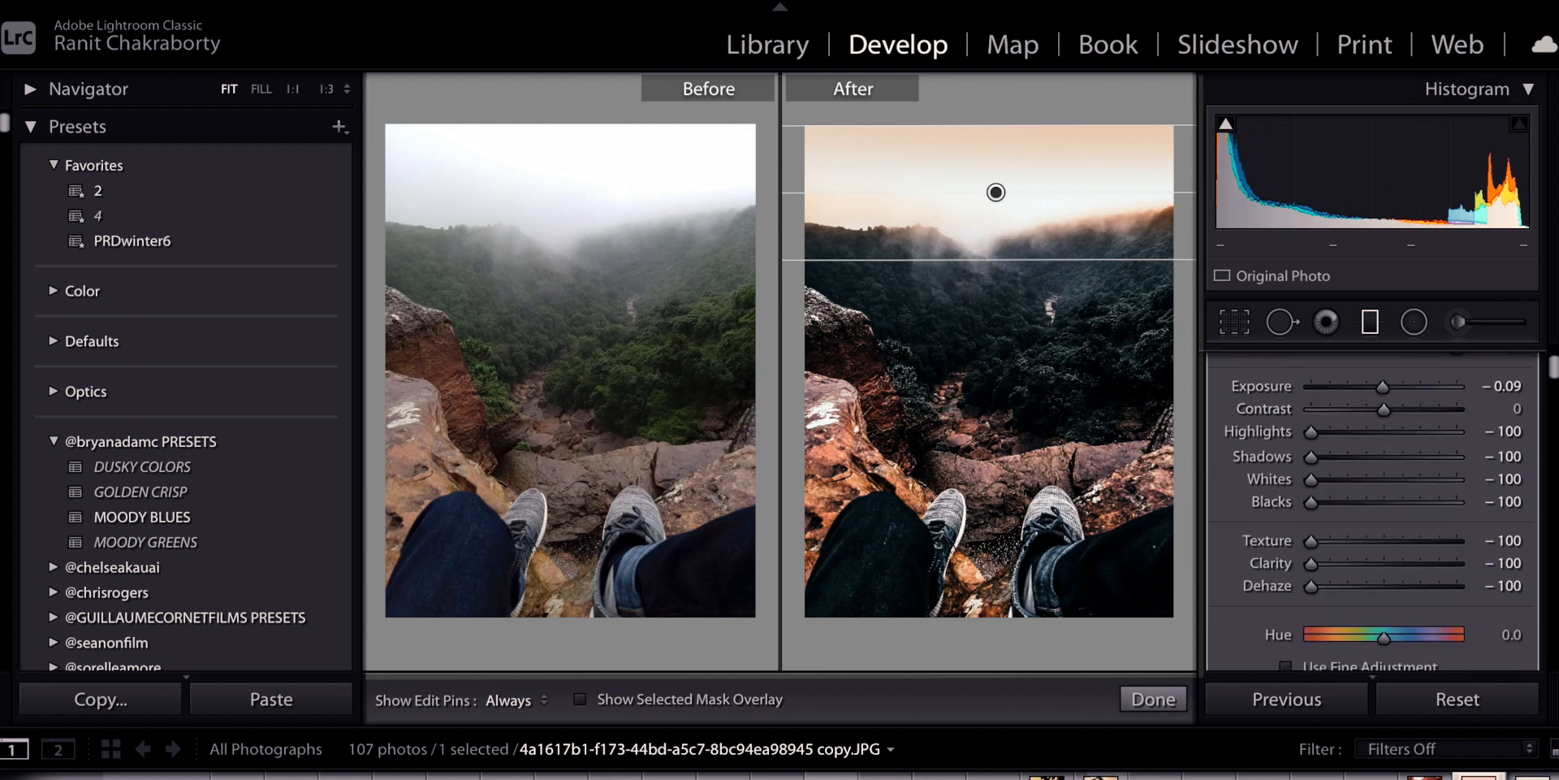
click(234, 1)
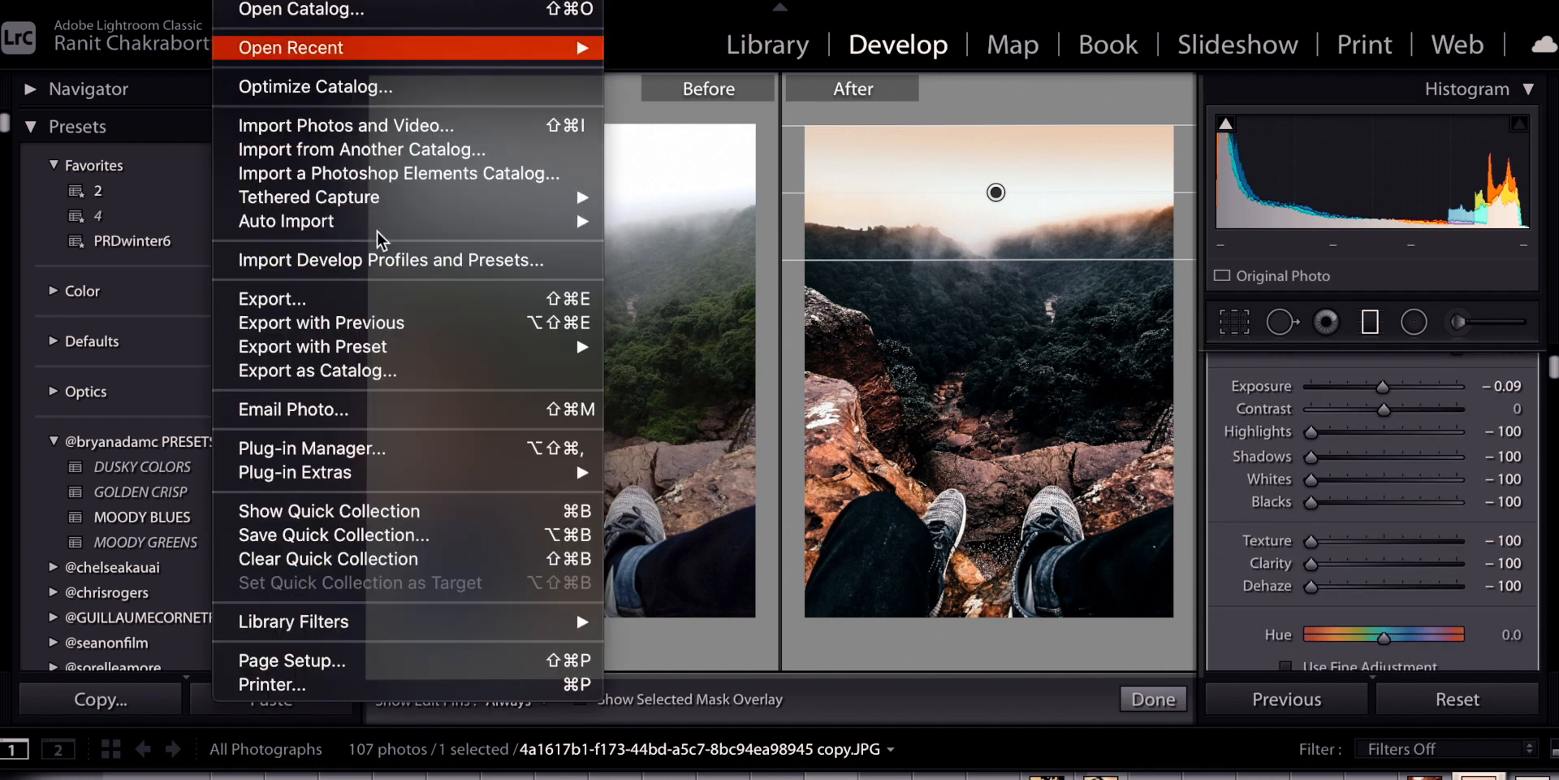
click(349, 294)
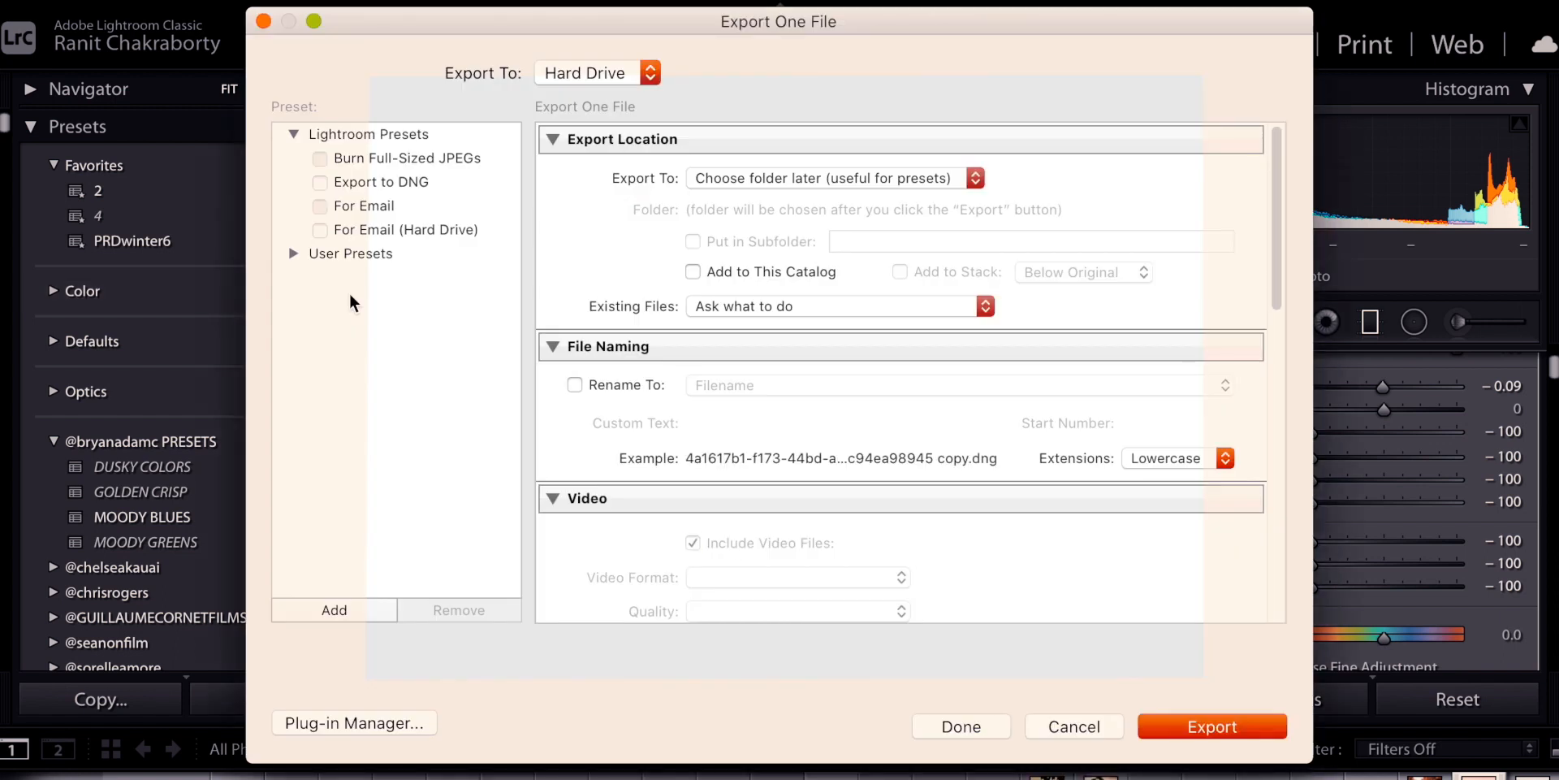